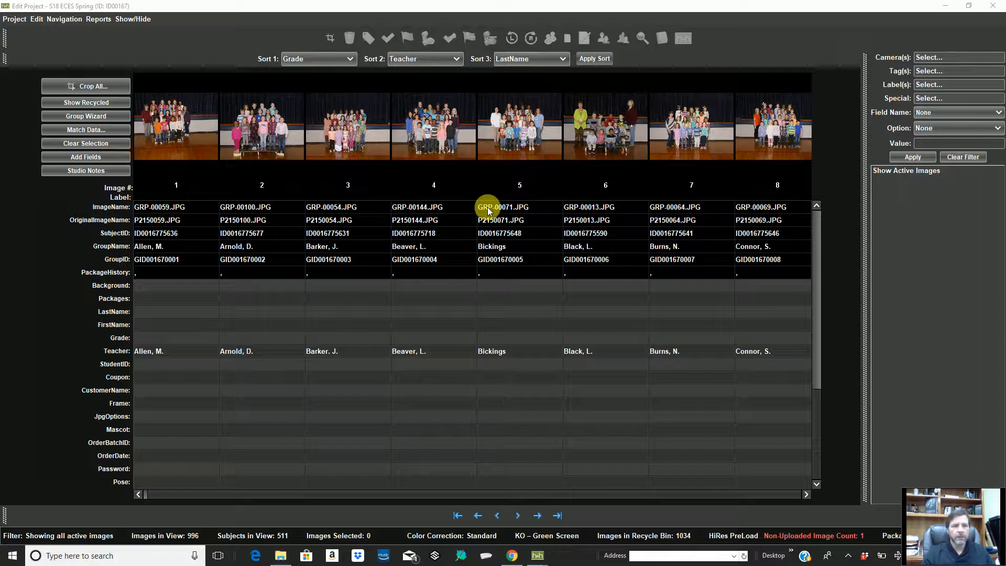
Review the data fields of the class group images and go through images 1 to 7 one by one.
scroll(411, 240, down, 4)
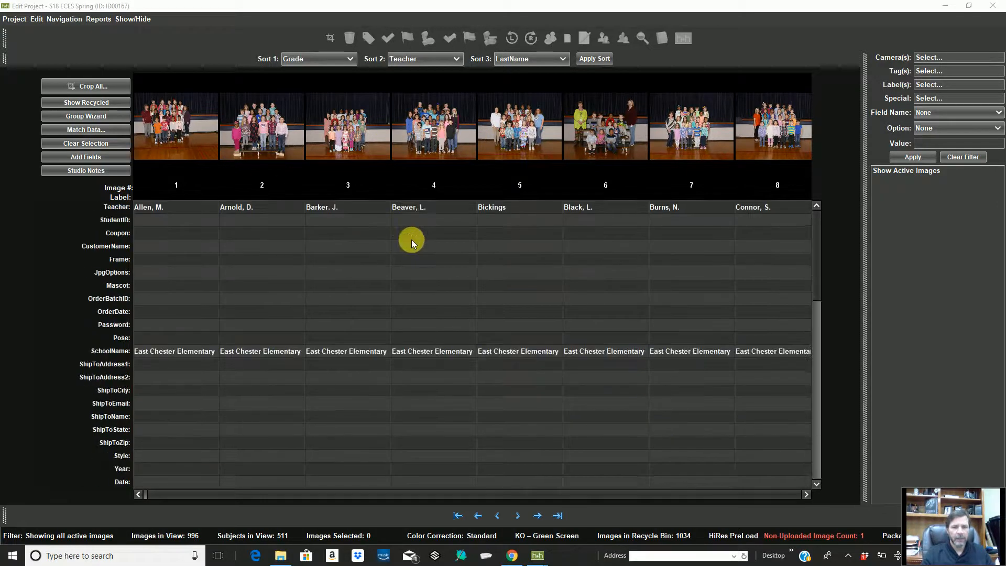
scroll(411, 240, up, 4)
click(177, 125)
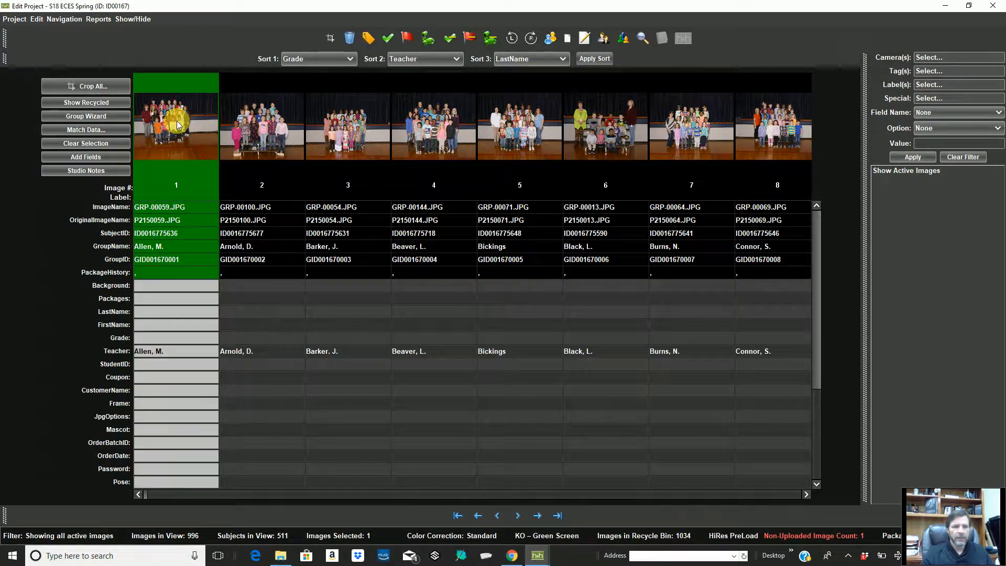
click(244, 128)
click(327, 118)
click(456, 124)
click(521, 132)
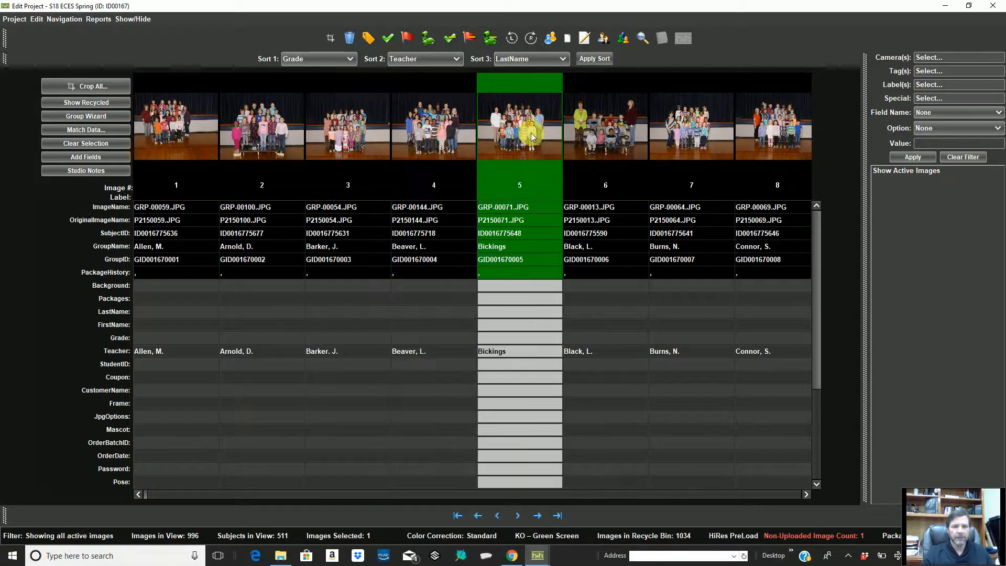
click(610, 133)
click(700, 127)
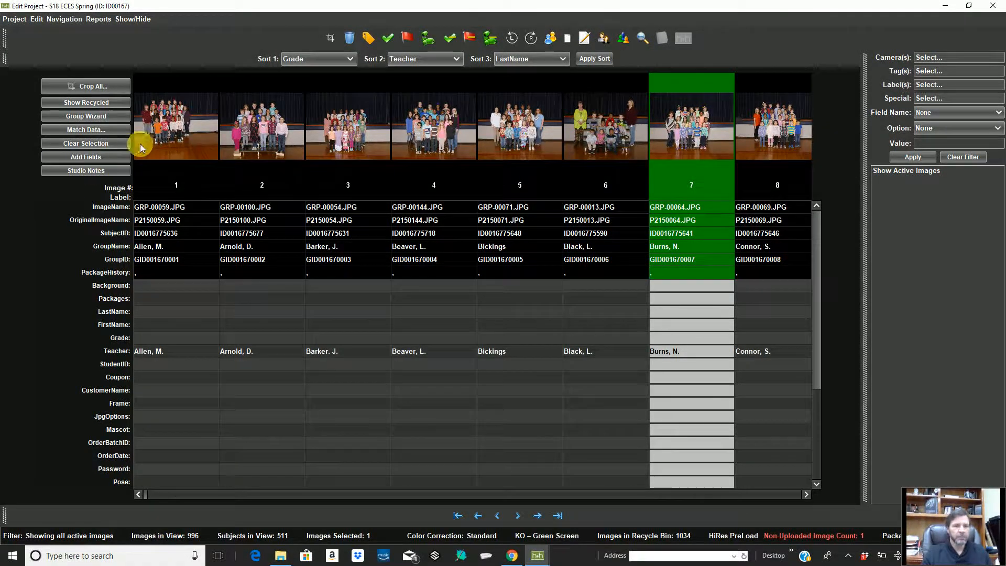
Inspect the project's group setup sorted by group image, preview GRP-00013.JPG, and leave without saving.
click(16, 19)
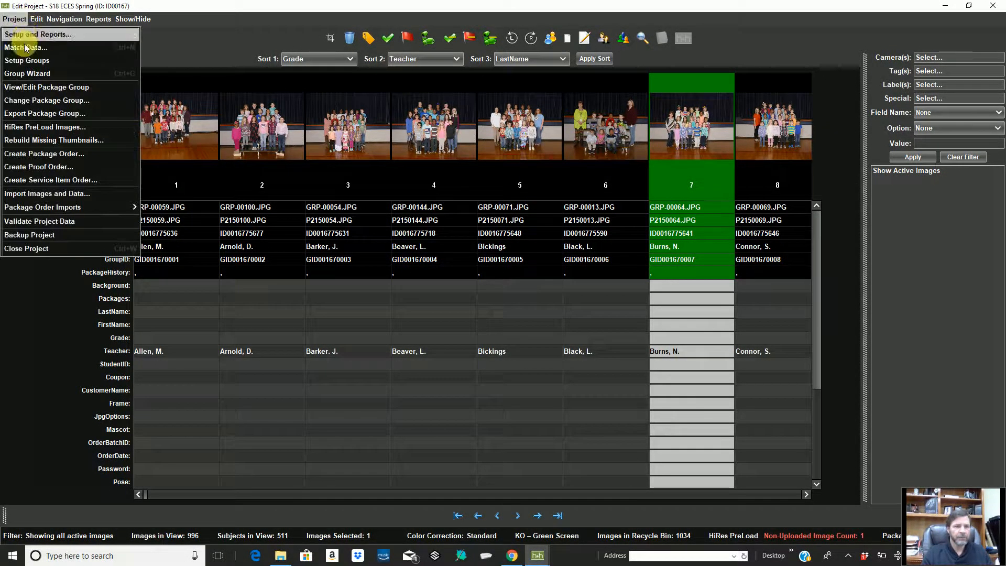
click(27, 61)
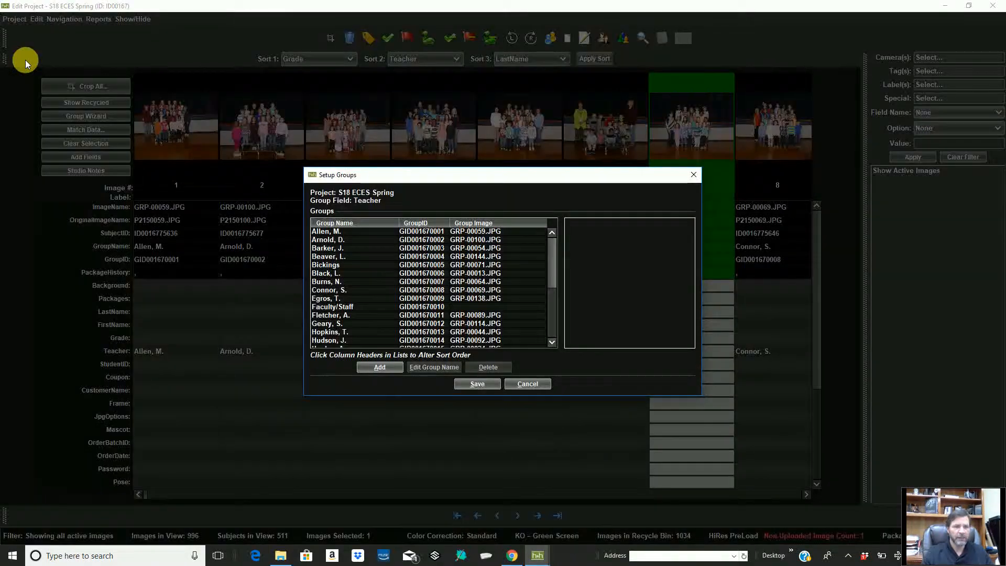
click(474, 222)
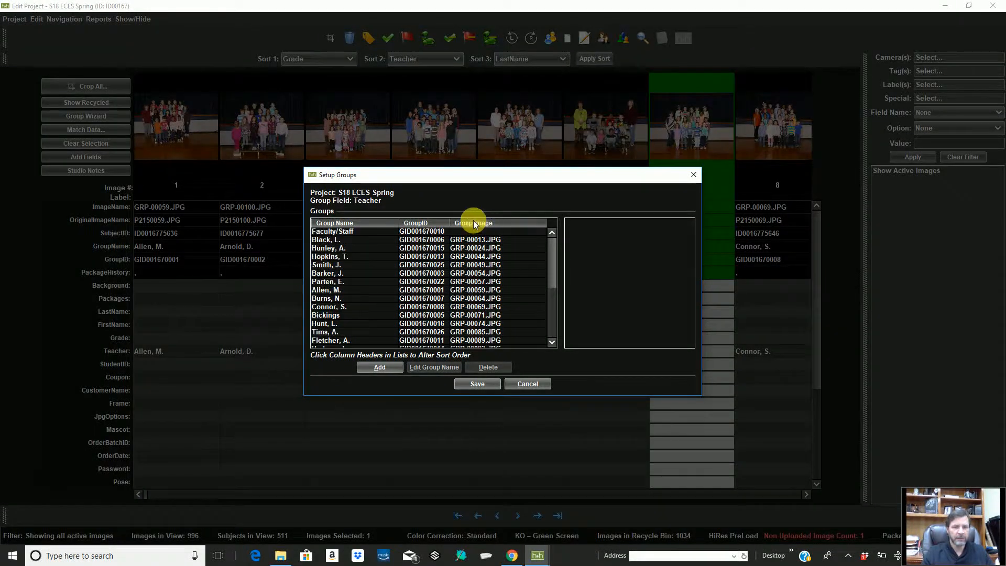
click(322, 241)
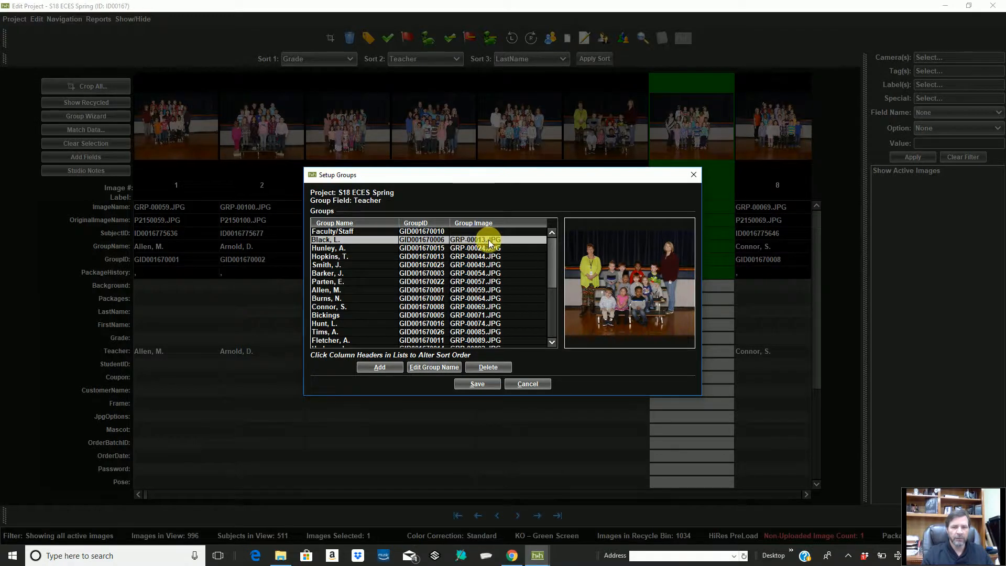
click(530, 383)
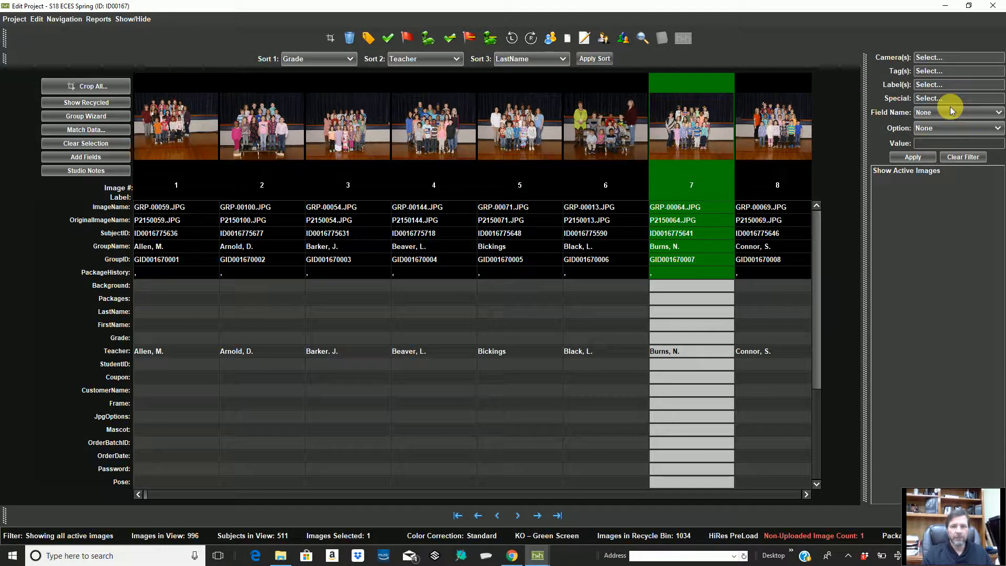
Examine group images 4 to 8 and image 1, checking their data fields down to the school and shipping details.
scroll(344, 263, down, 4)
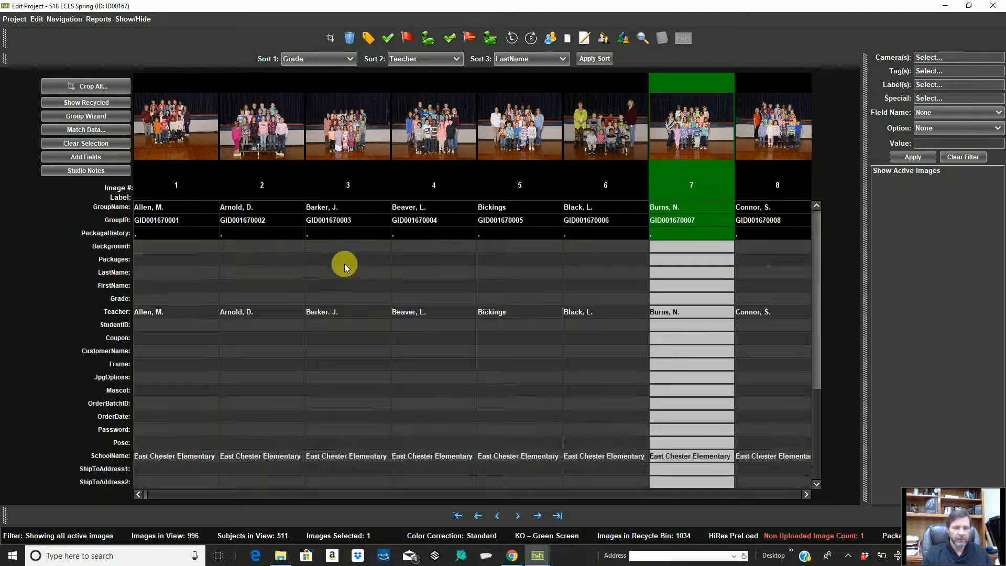
scroll(344, 263, up, 4)
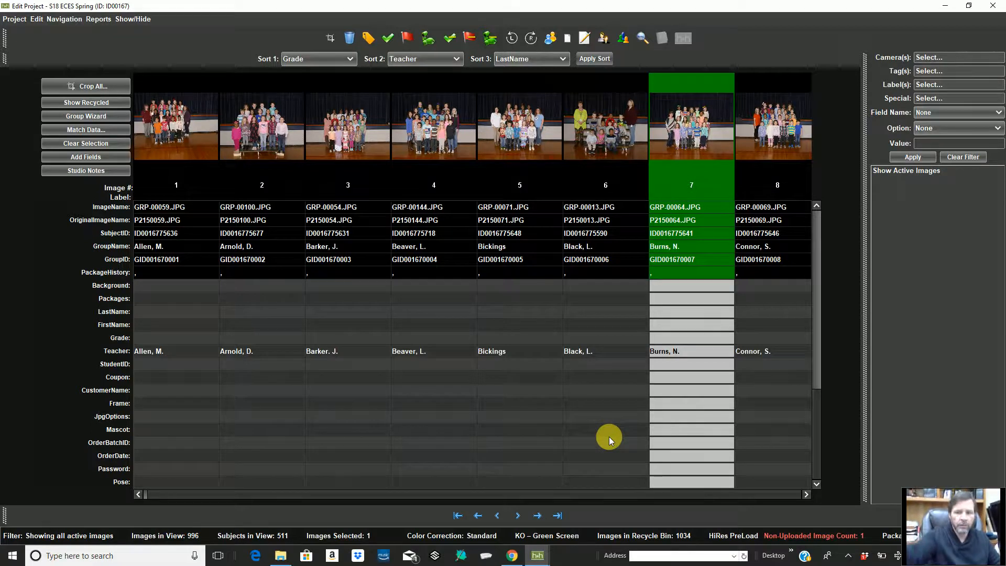
click(413, 130)
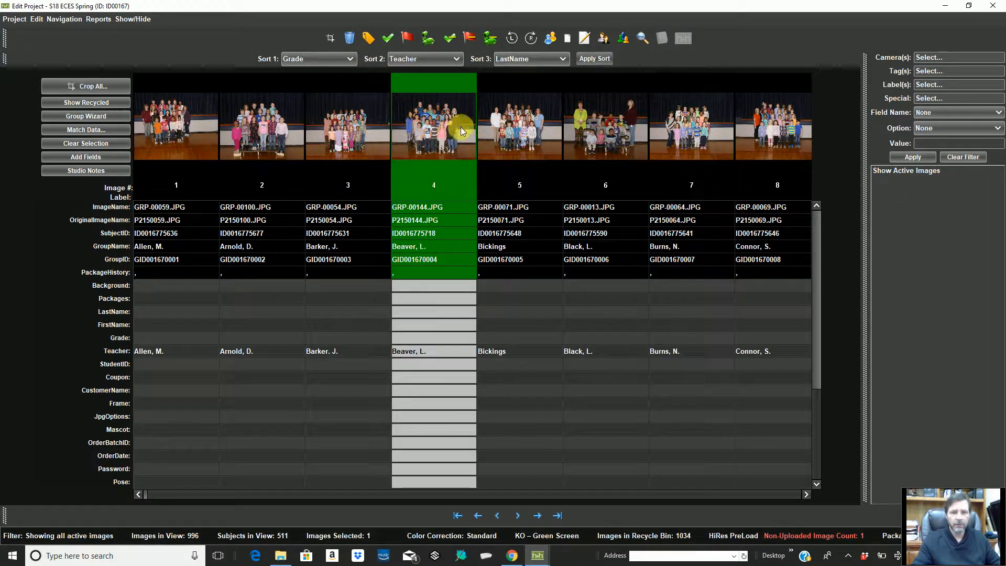
click(494, 124)
click(592, 133)
click(694, 132)
click(760, 135)
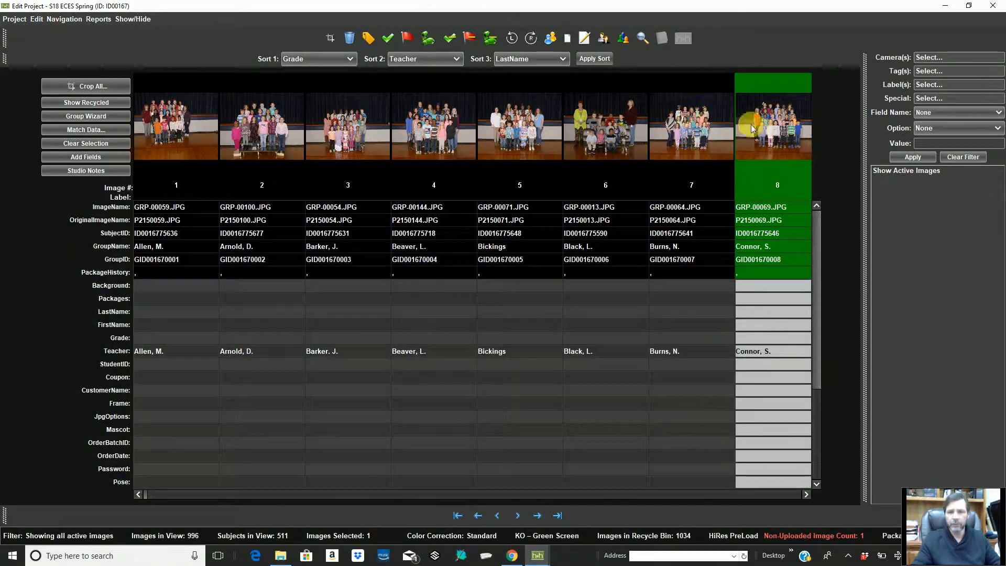
click(175, 102)
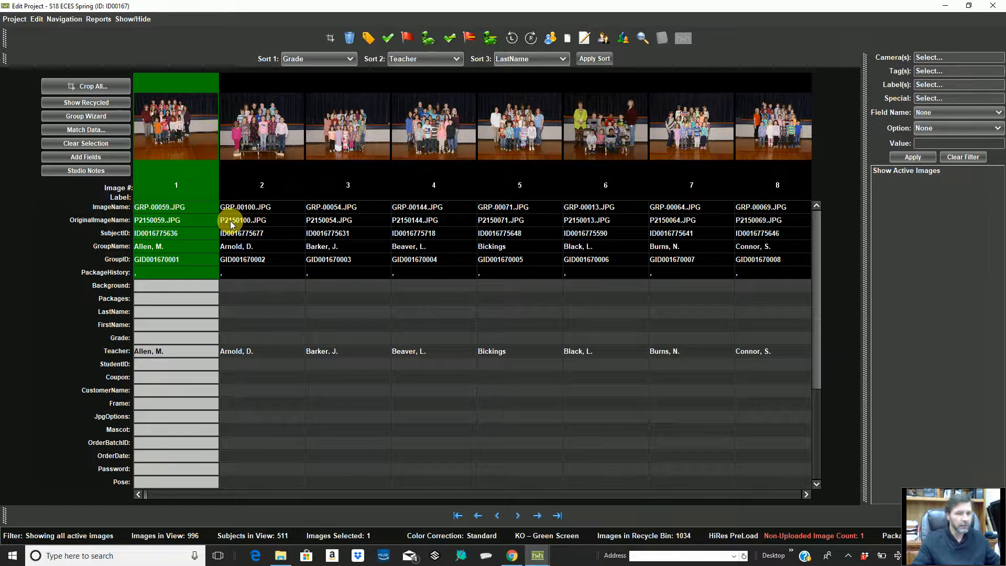
scroll(483, 303, down, 5)
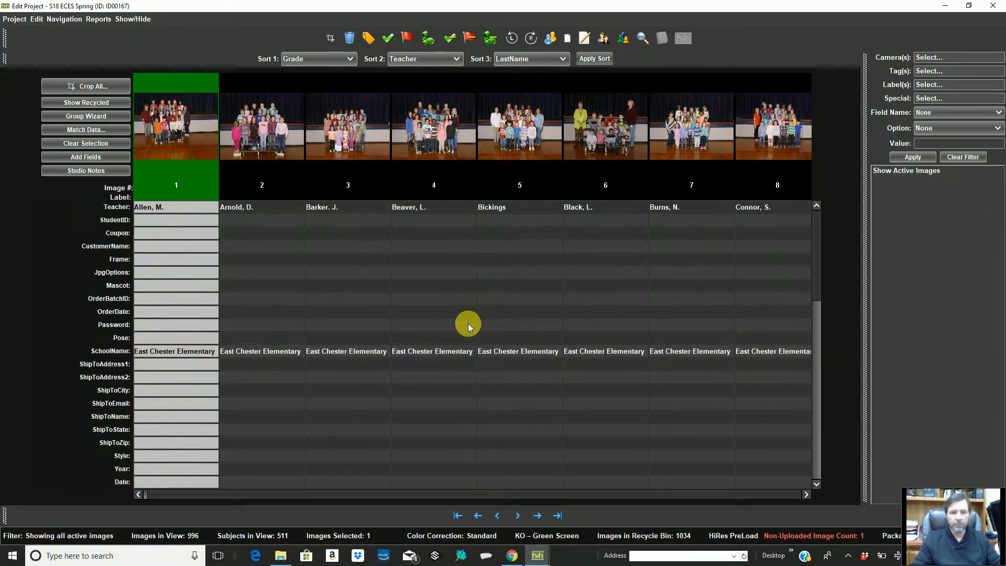
scroll(467, 322, up, 4)
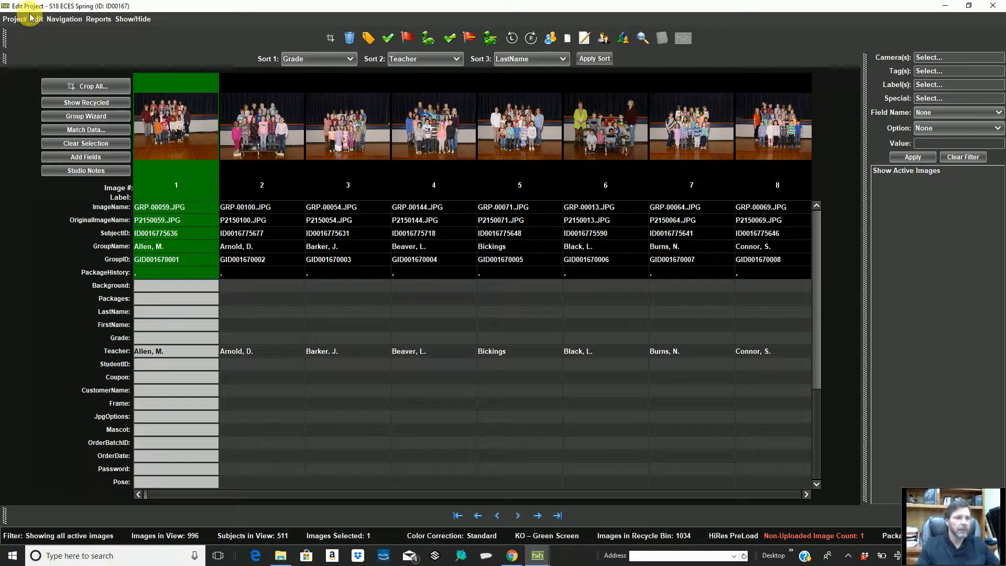
click(16, 22)
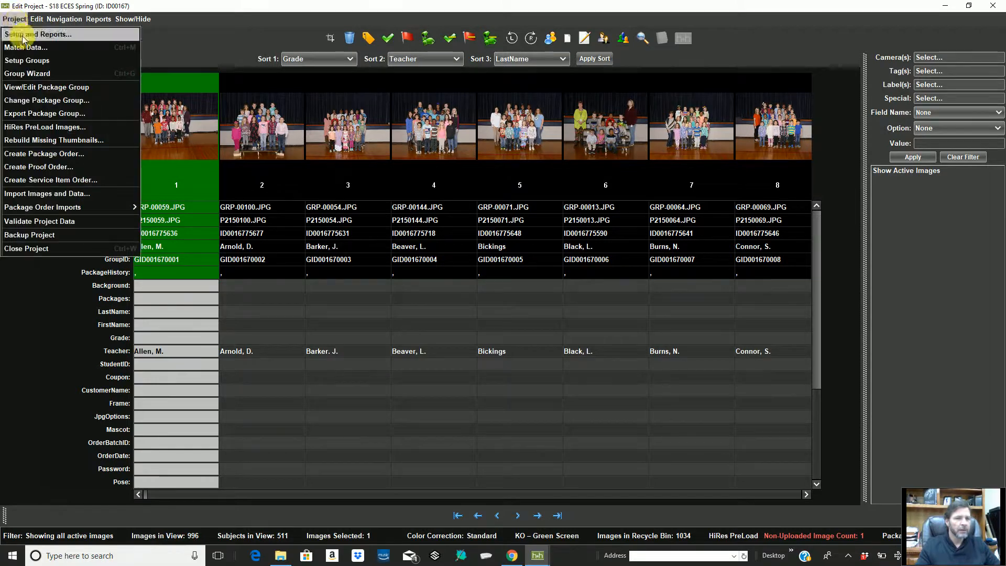
click(29, 61)
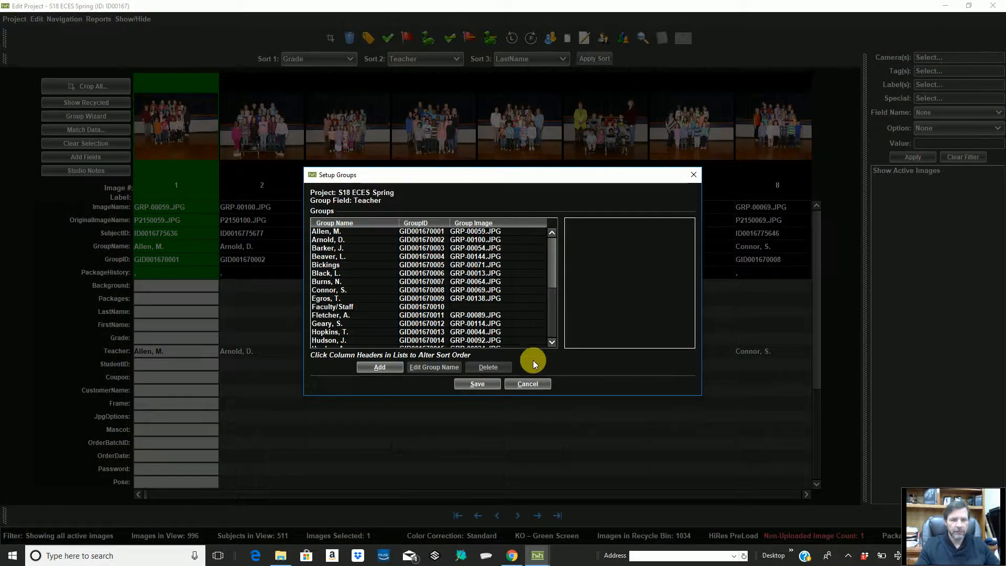
click(530, 388)
Open the project's group setup, sort the groups by group image and look over the whole list.
click(14, 20)
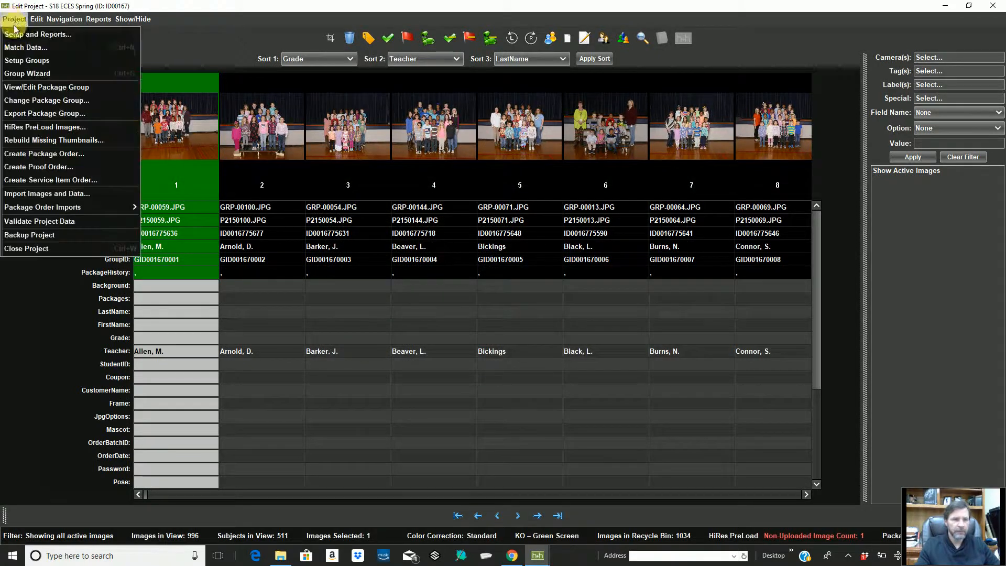
click(21, 61)
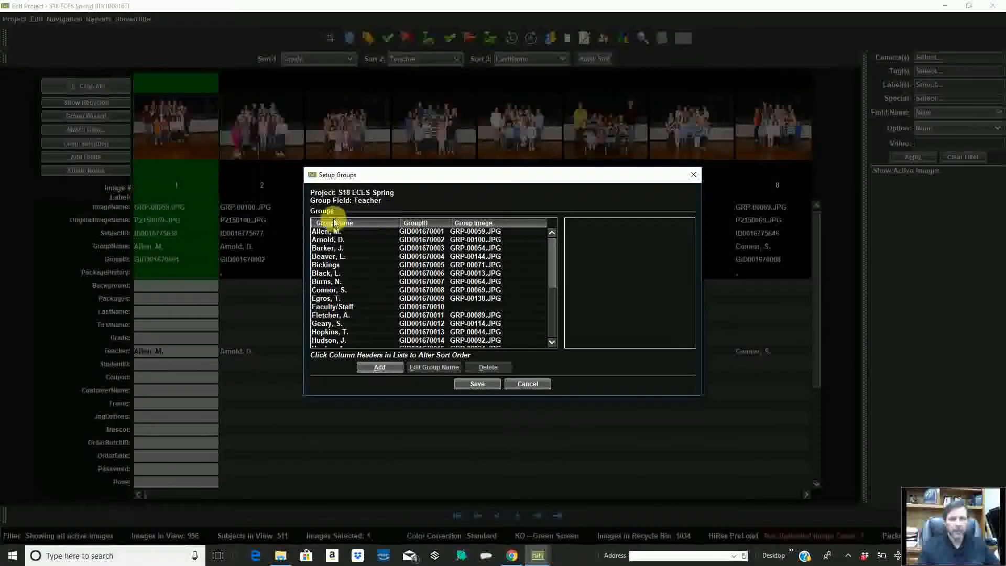
click(470, 224)
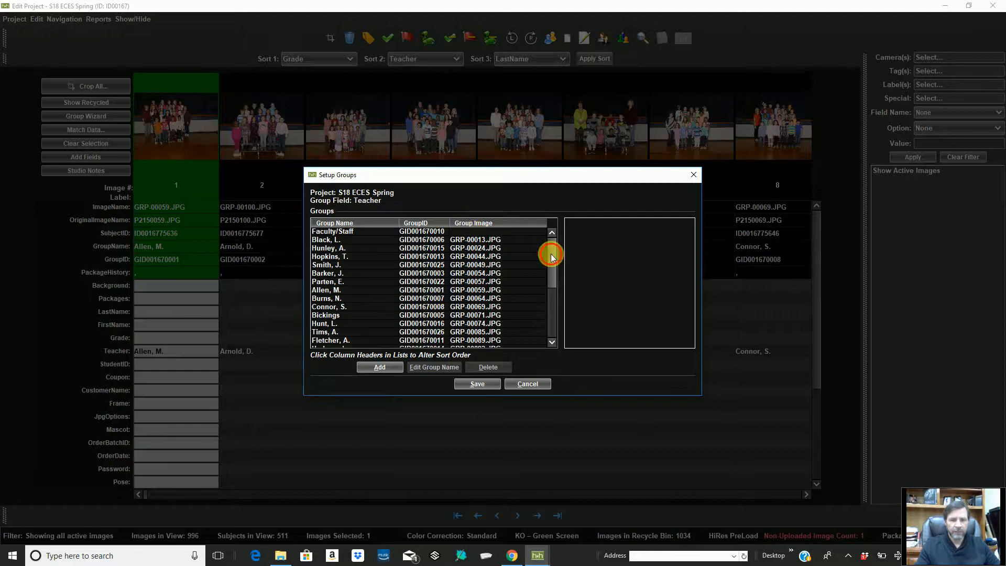
drag(550, 251, 554, 321)
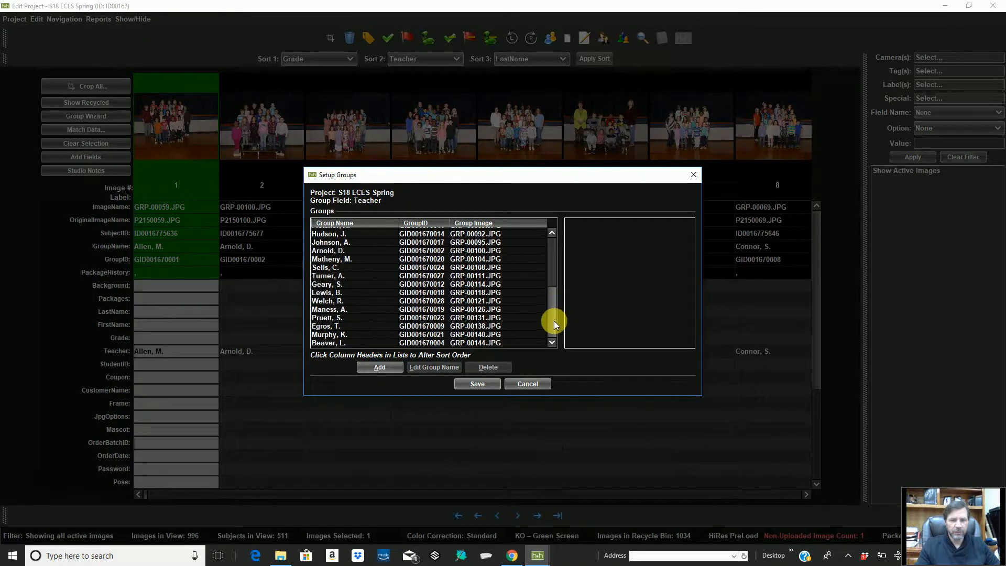
scroll(474, 275, up, 5)
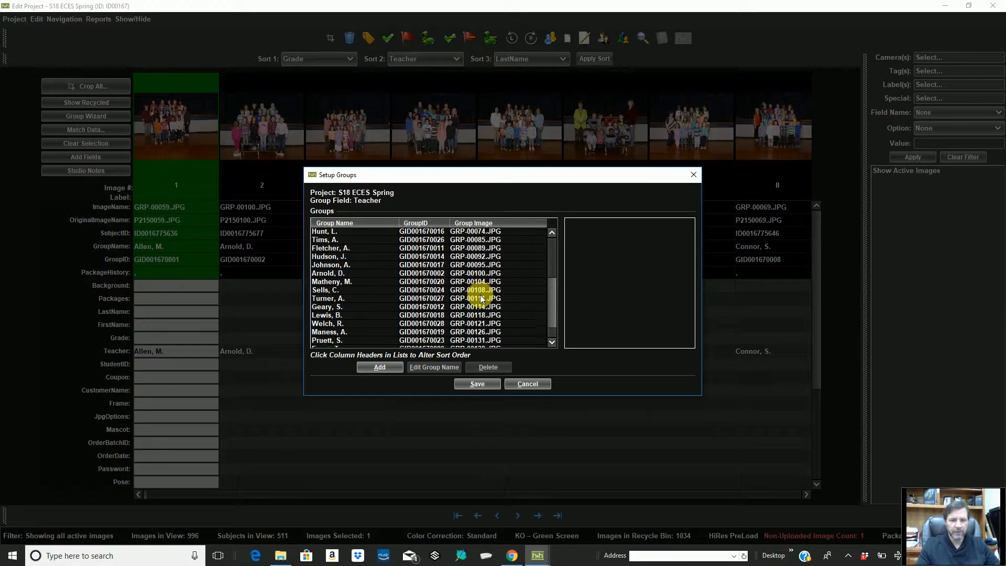
Preview the group images one after another, from GRP-00013.JPG to GRP-00089.JPG.
click(473, 239)
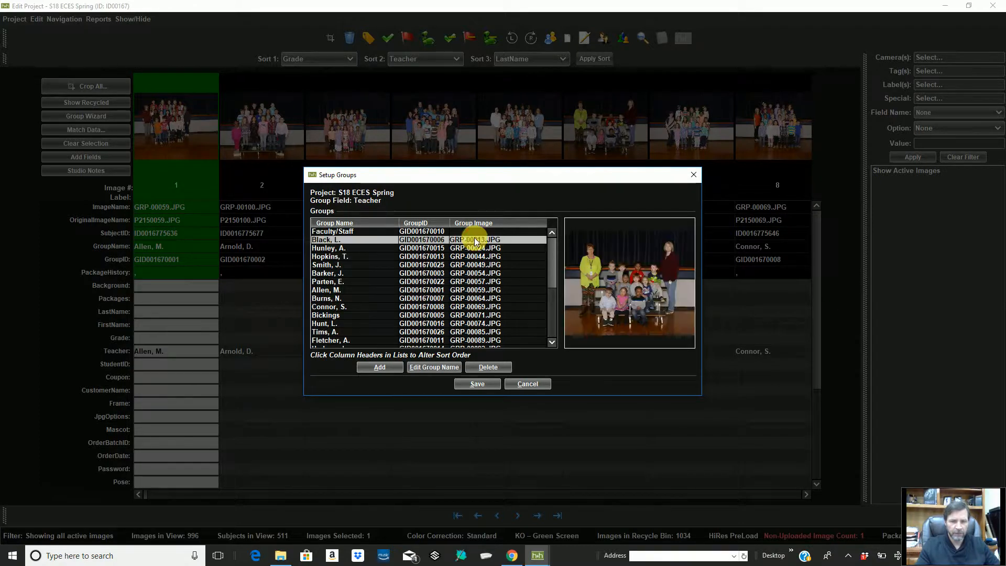
click(474, 248)
click(475, 256)
click(476, 265)
click(474, 273)
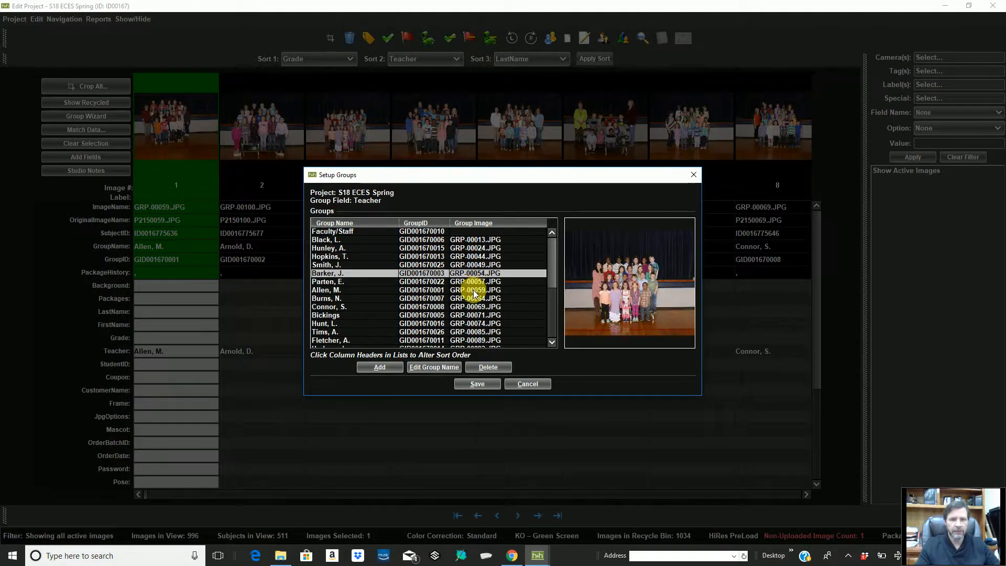
click(474, 281)
click(475, 290)
click(474, 298)
click(474, 306)
click(474, 315)
click(473, 323)
click(477, 332)
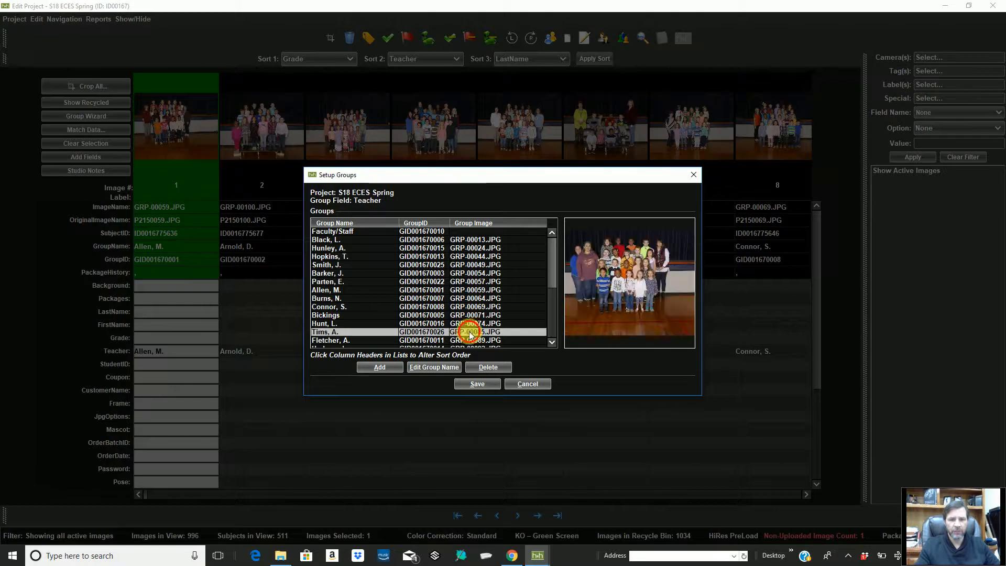
click(473, 340)
scroll(476, 269, down, 5)
scroll(476, 269, up, 5)
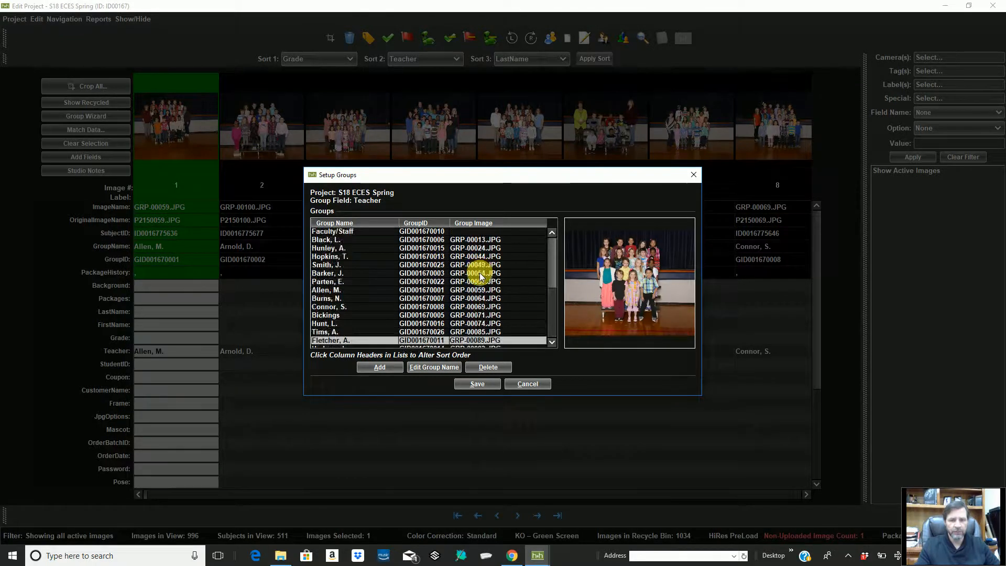
Copy all rows of the group list, starting from Faculty/Staff, and save the group setup.
click(328, 232)
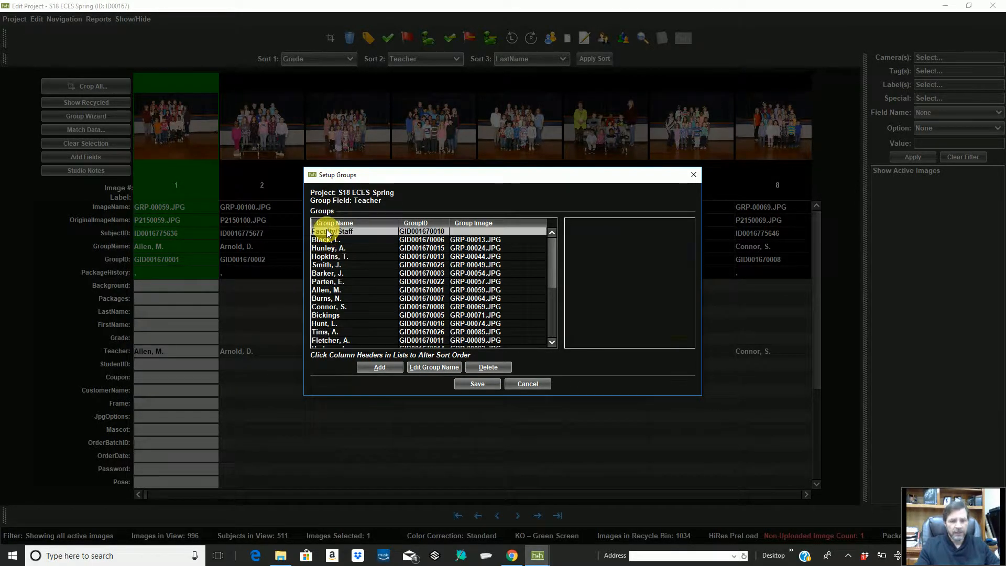
key(ctrl+a)
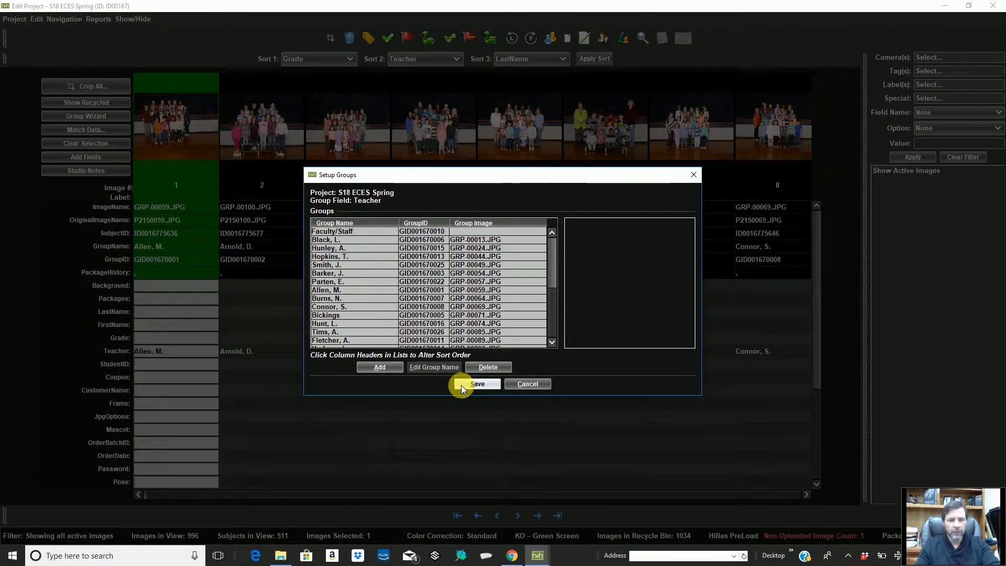
click(490, 385)
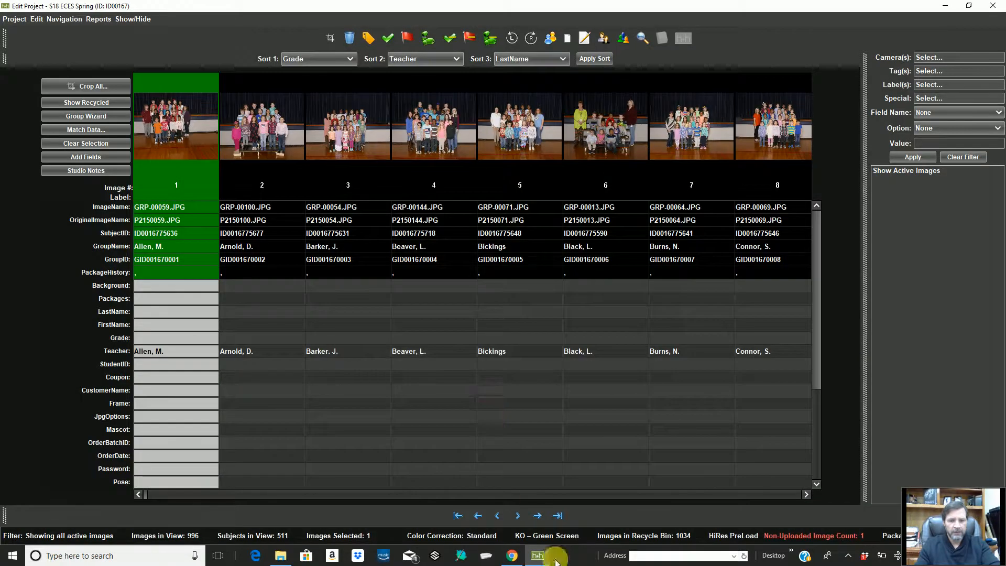
Launch Excel through the Windows search and create a blank workbook.
click(183, 556)
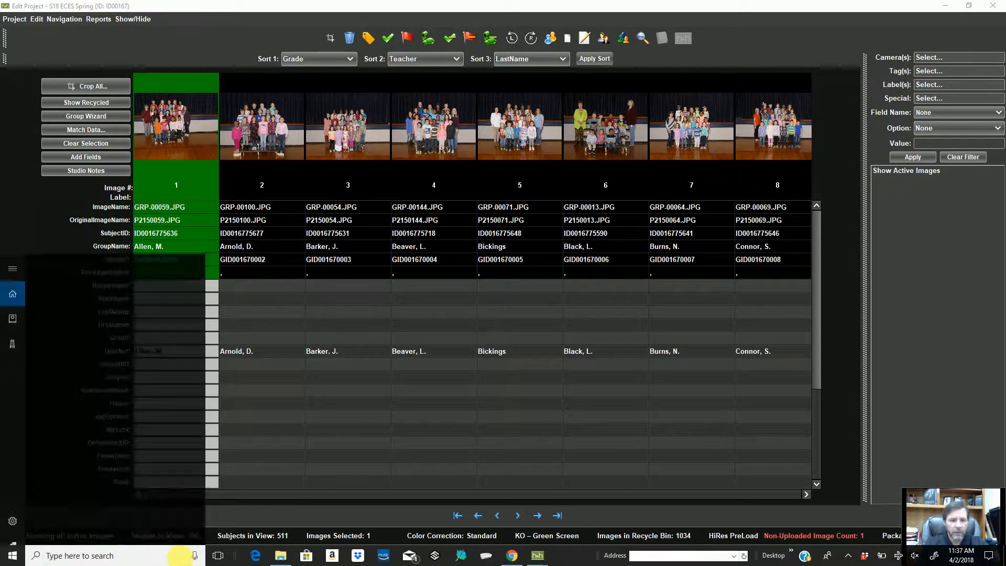
text(excel)
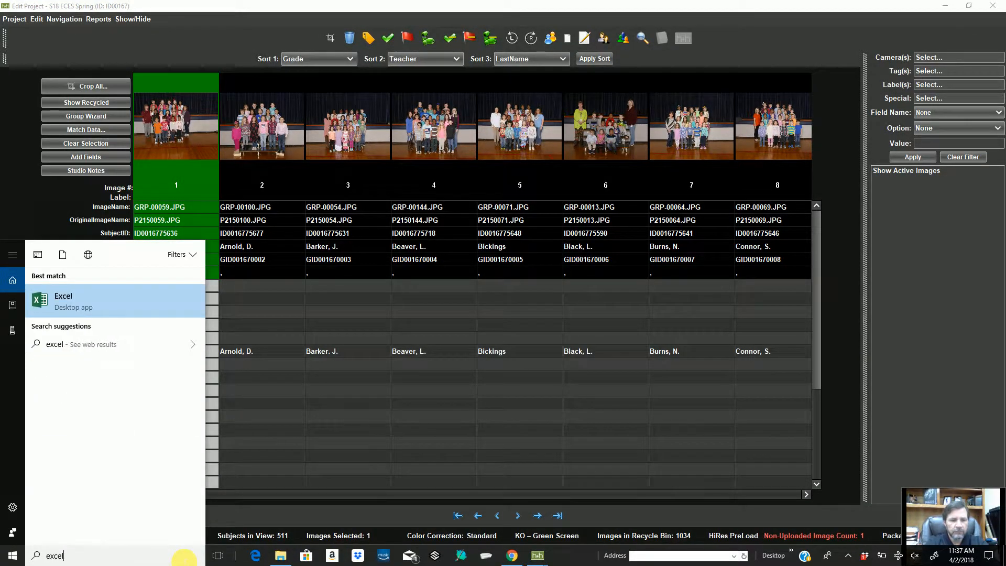
key(Return)
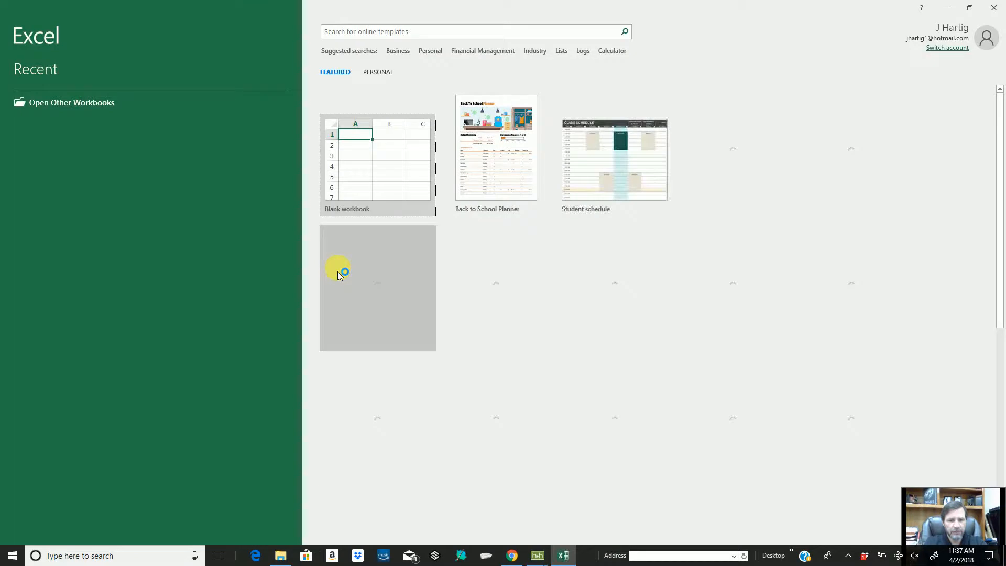
click(383, 175)
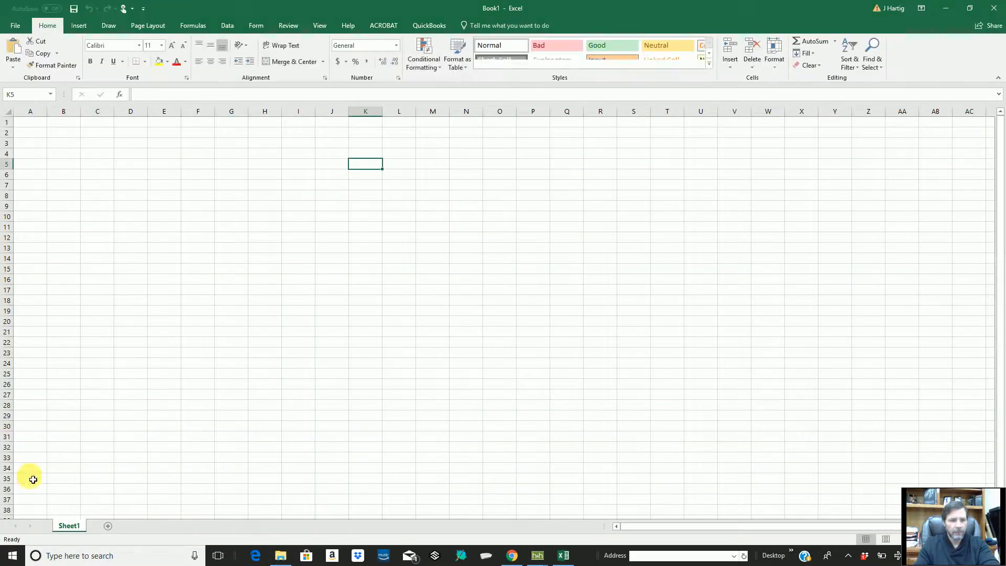
Paste the copied group list at cell A1 with destination formatting and widen columns A and B to show their full contents.
click(36, 126)
right_click(36, 126)
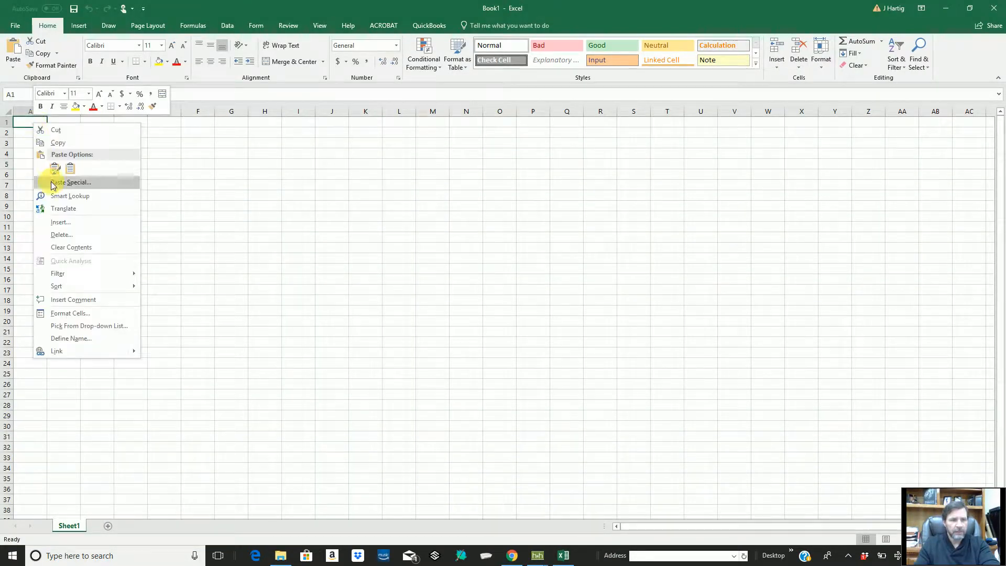
click(70, 173)
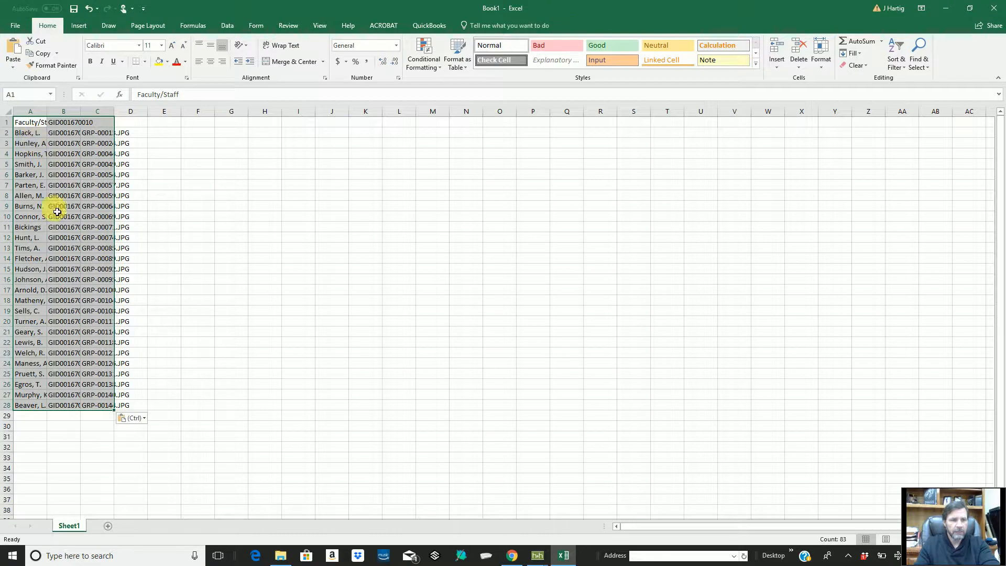
drag(52, 118, 155, 113)
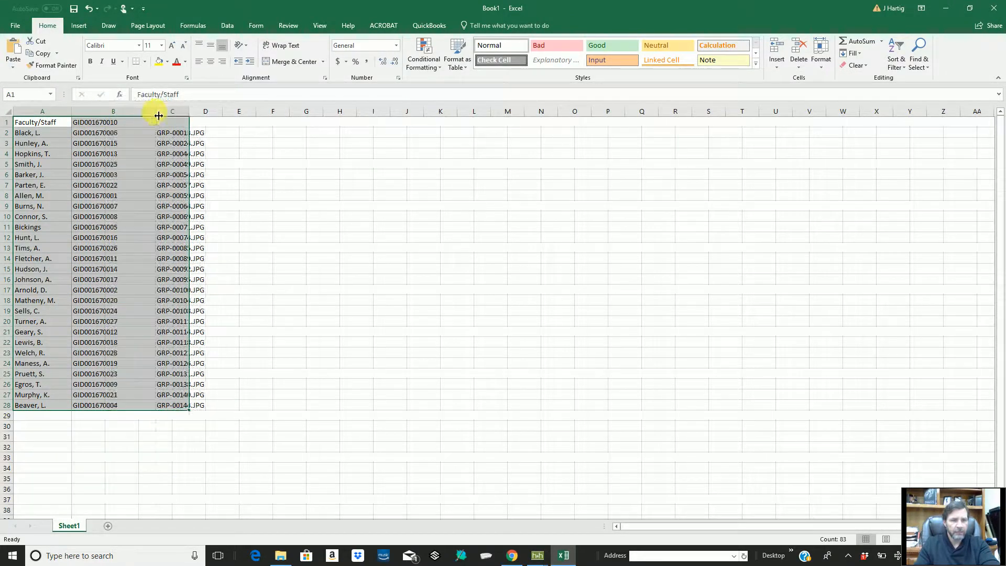
Check the list's columns and delete the Faculty/Staff row, which has no group image.
click(31, 135)
click(97, 135)
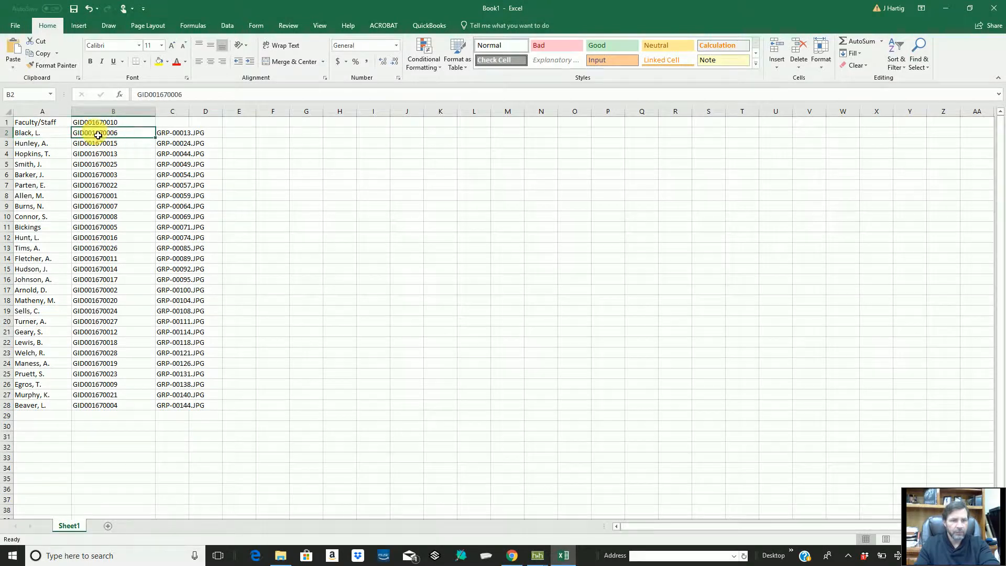
click(166, 134)
click(172, 124)
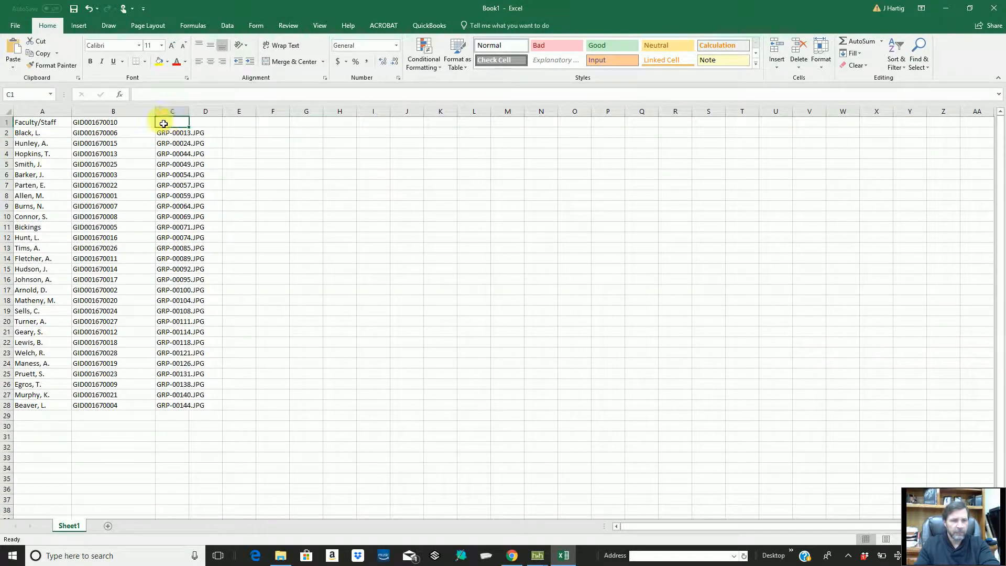
click(7, 122)
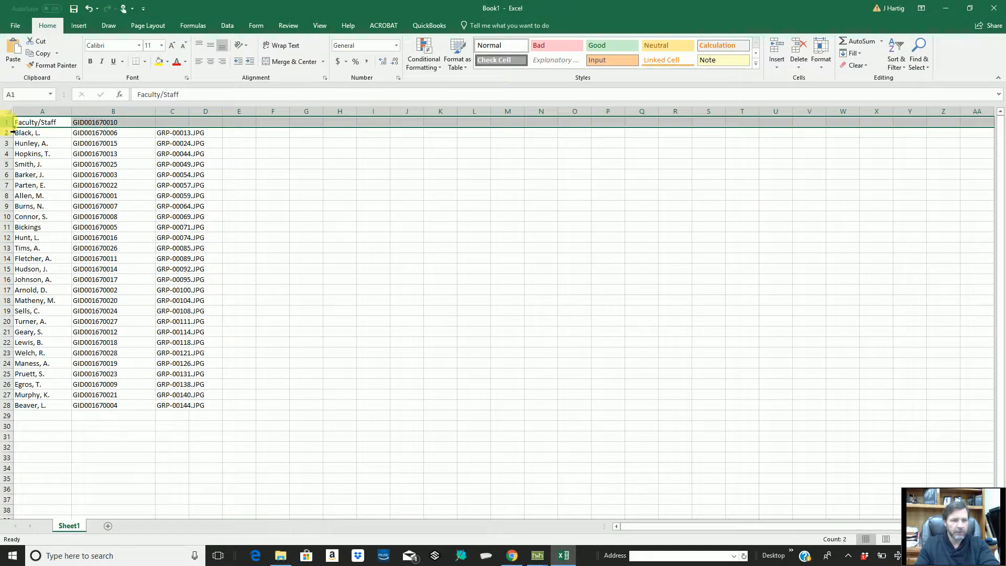
right_click(10, 121)
click(28, 202)
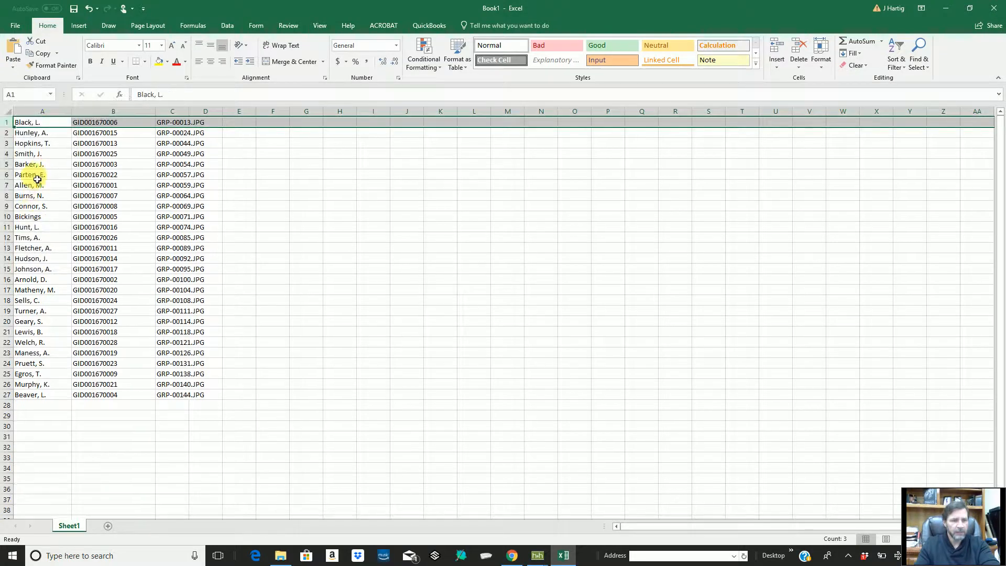
Rename the worksheet as Class LookUpTable.
right_click(71, 525)
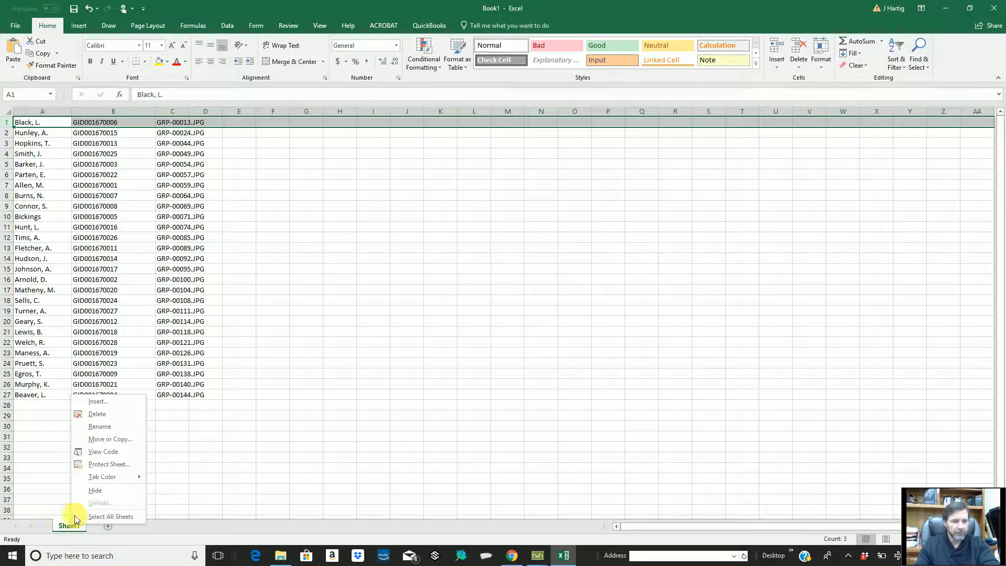
click(94, 425)
text(Class LookUpTa)
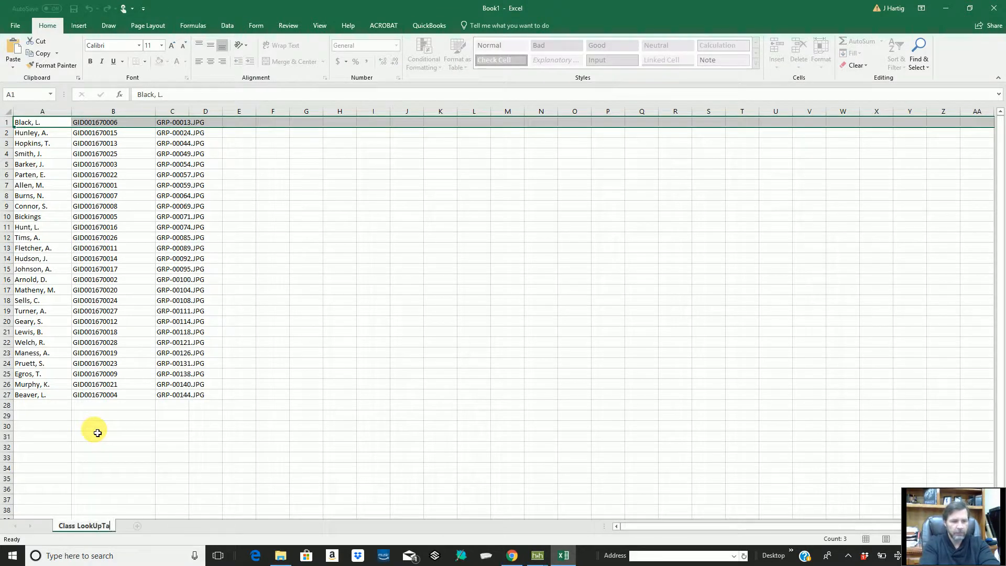
text(ble)
click(202, 424)
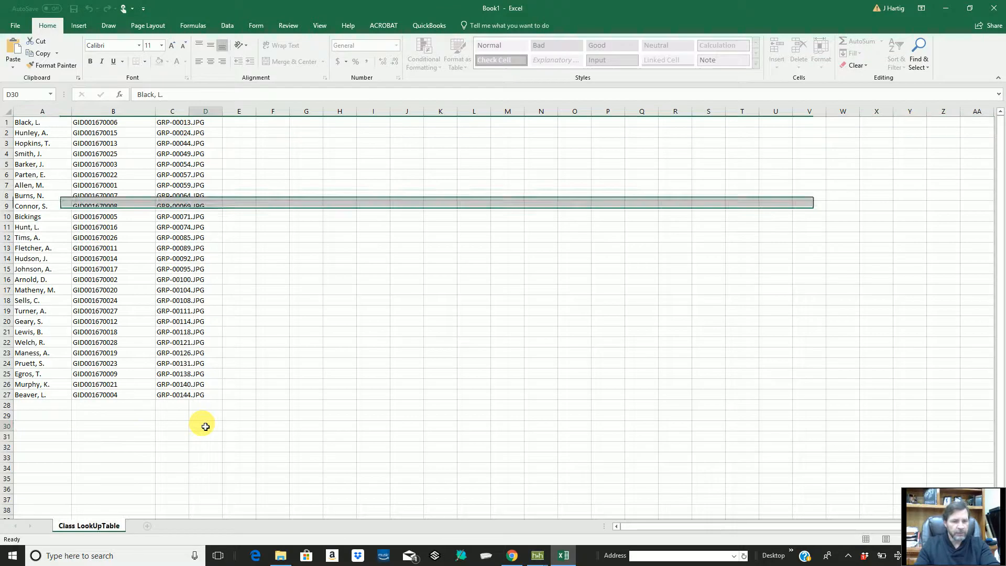
Copy the whole class list, A1:C27, and paste it transposed at cell A1 of a new worksheet.
drag(22, 397, 169, 102)
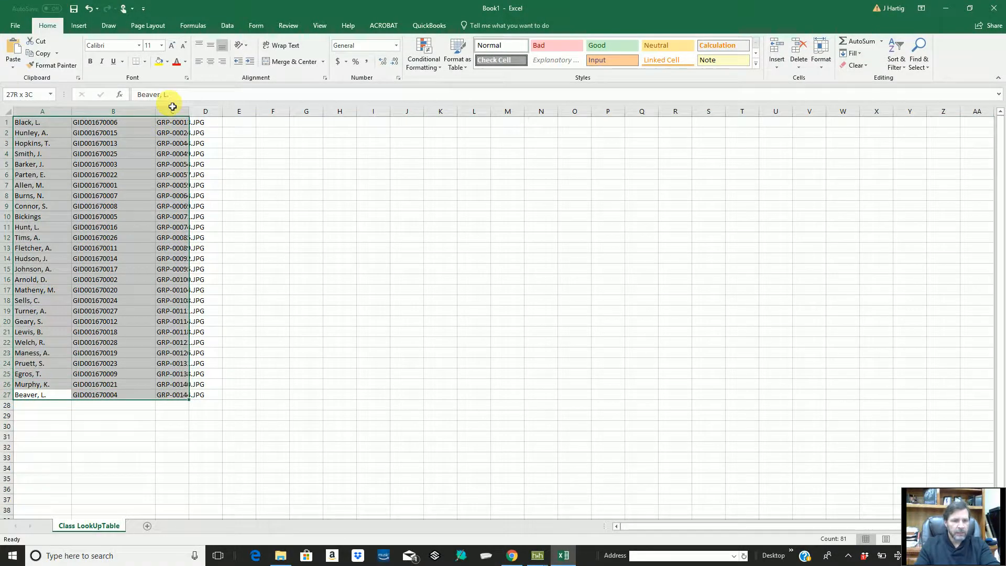
right_click(35, 124)
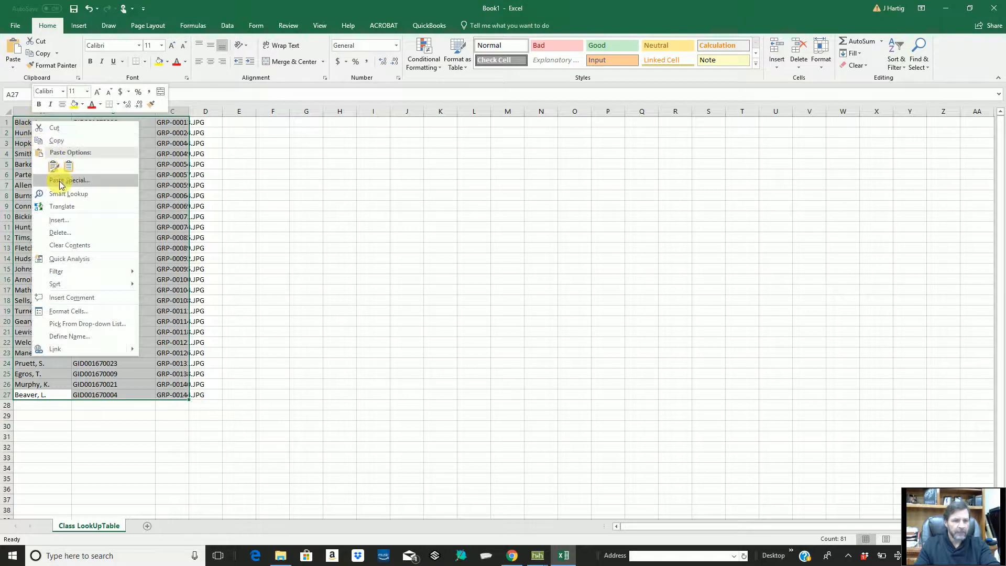
click(57, 141)
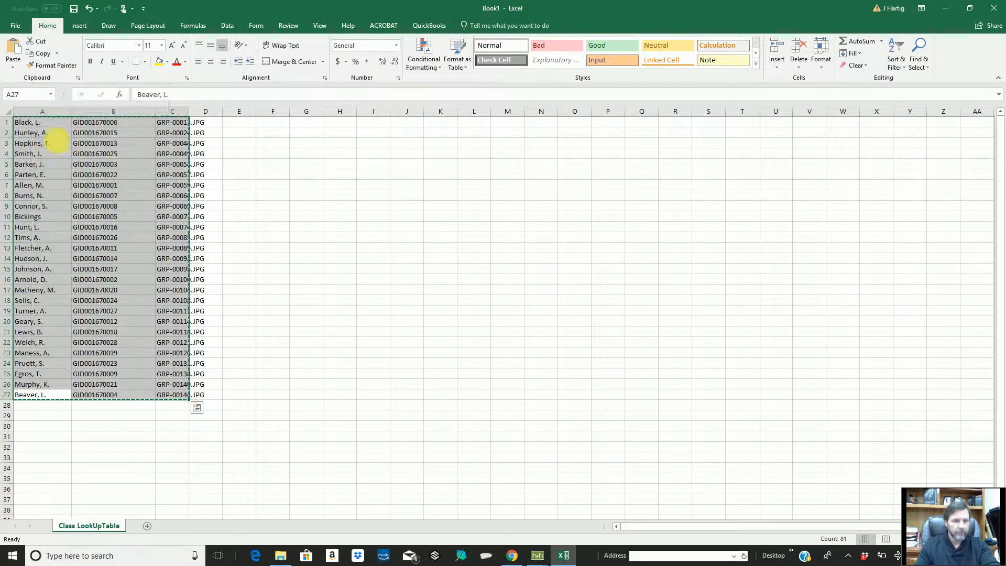
click(147, 526)
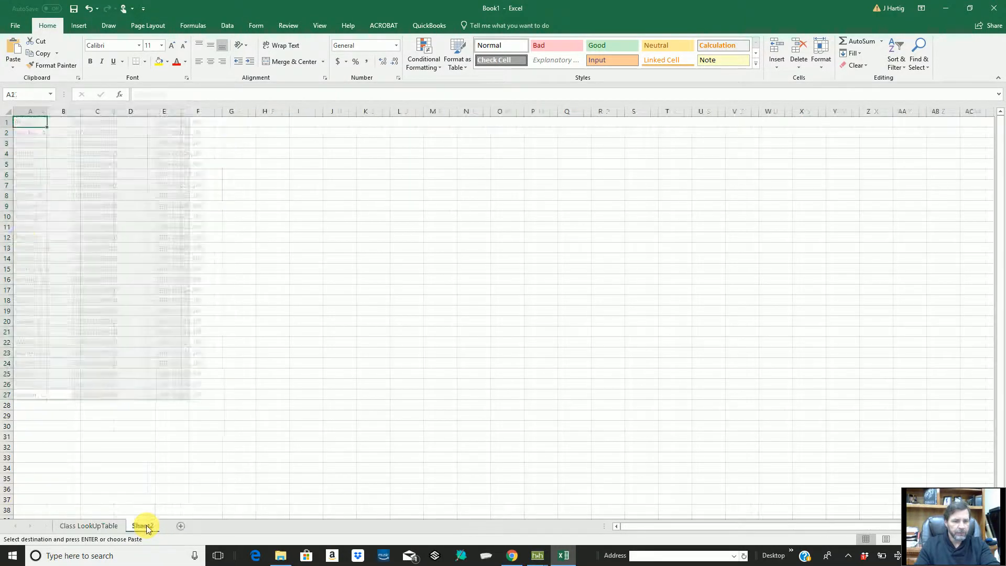
right_click(31, 128)
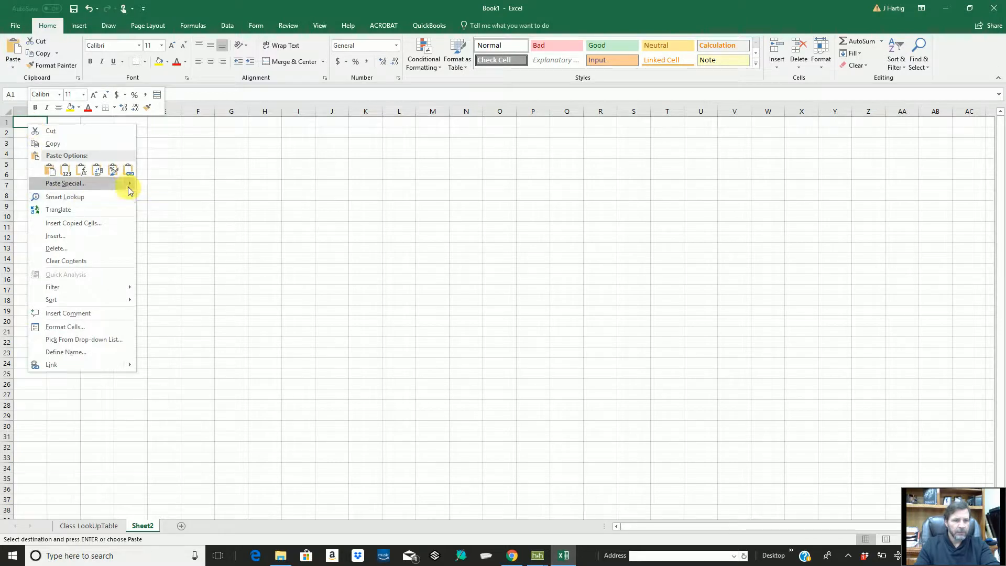
mouse_move(130, 184)
click(179, 282)
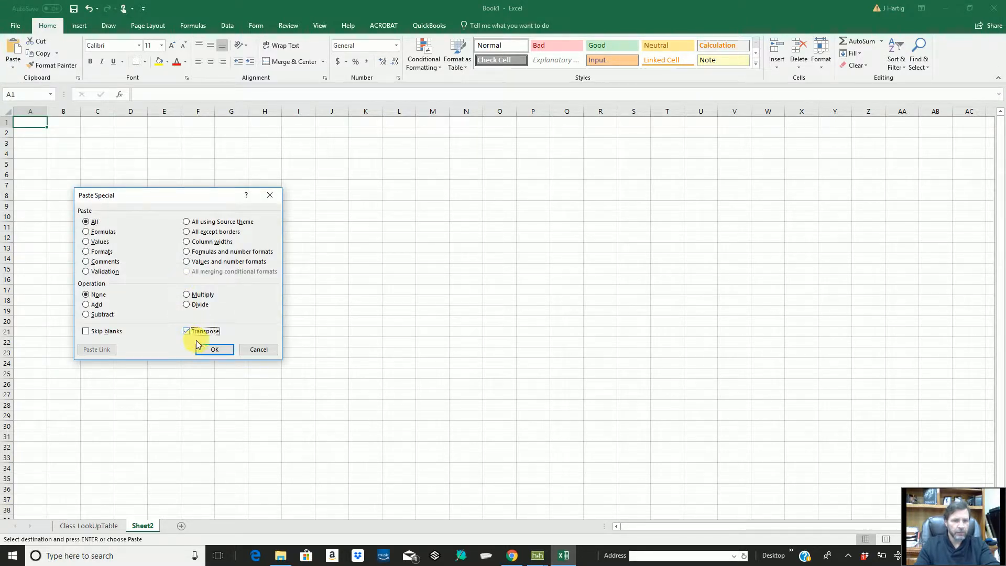
click(212, 350)
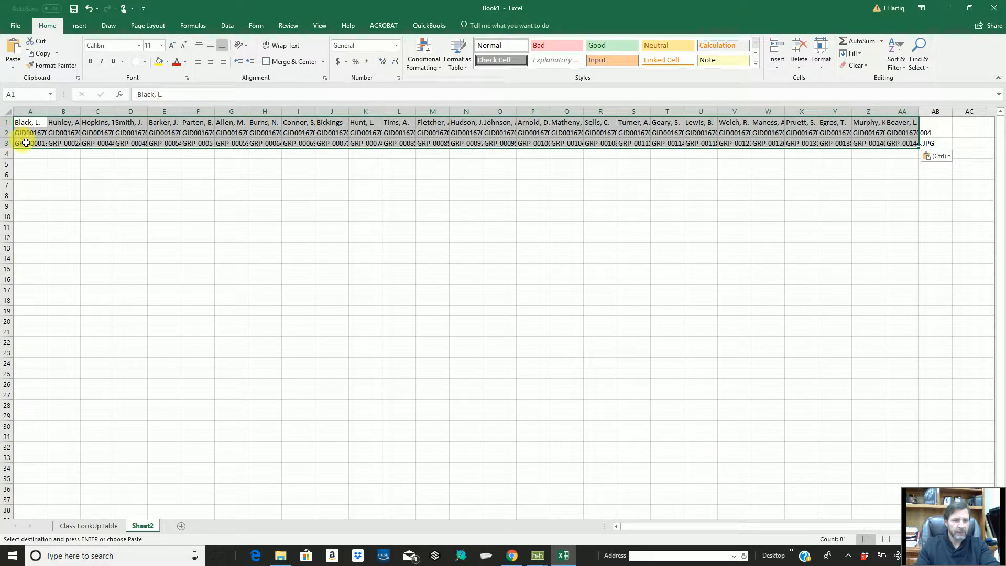
mouse_move(24, 147)
mouse_down()
mouse_move(937, 149)
mouse_move(541, 187)
mouse_move(27, 186)
mouse_move(27, 145)
mouse_up()
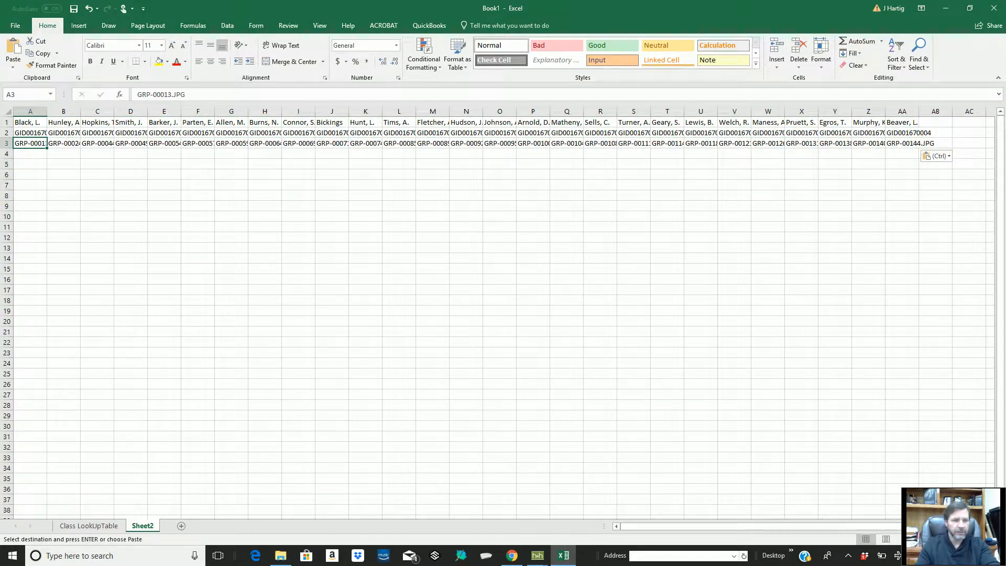
Start saving the workbook under a new name and browse on drive F: to 2017-2018 Schools and Seniors, 2017-2018 Schools, ECES, S18 ECES Spring.
click(16, 26)
click(15, 20)
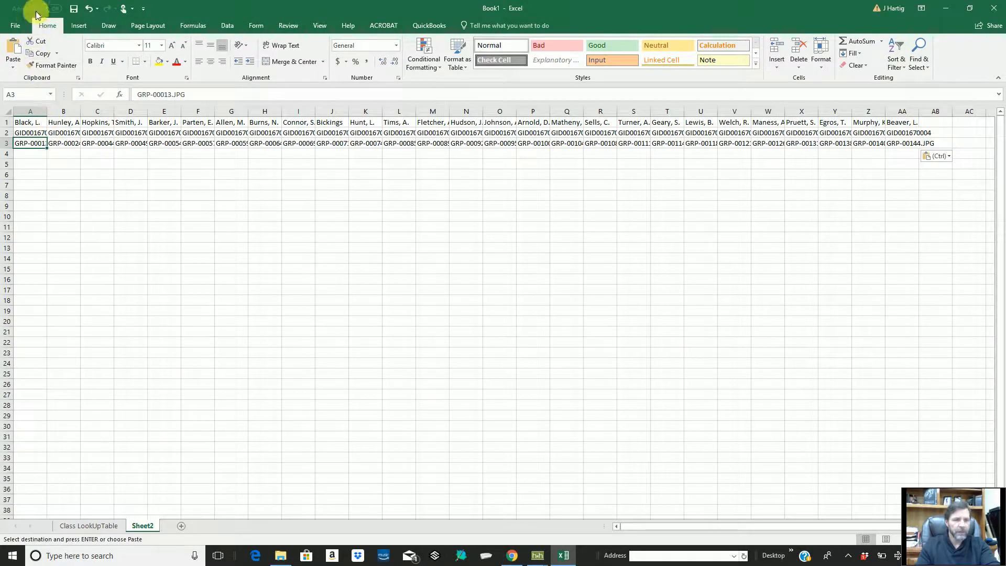
click(17, 25)
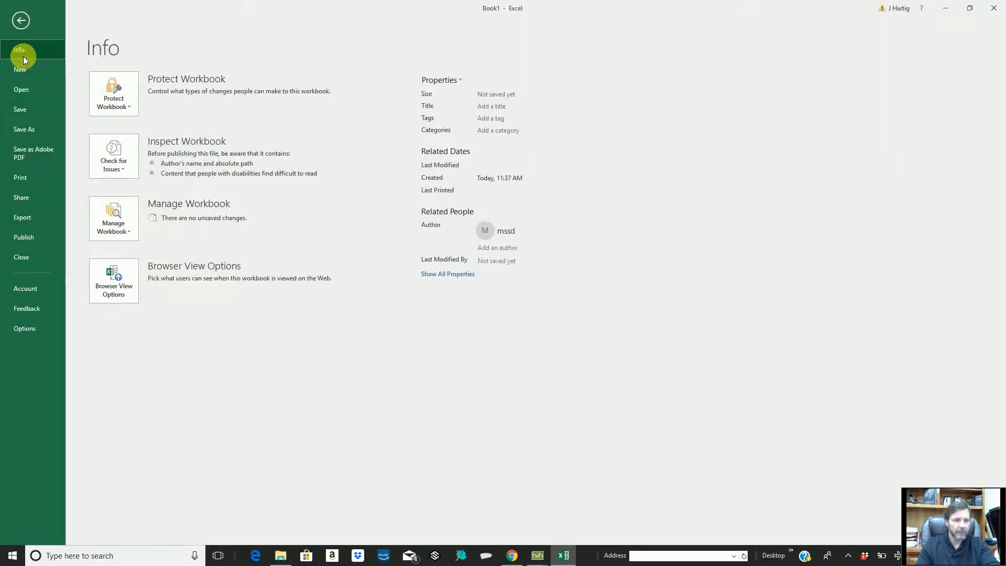
click(24, 127)
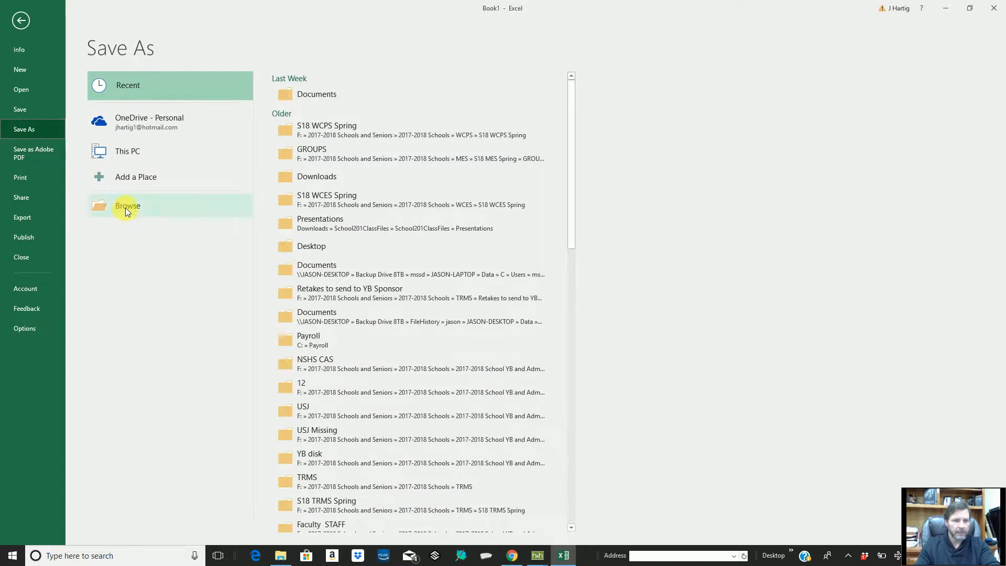
click(125, 207)
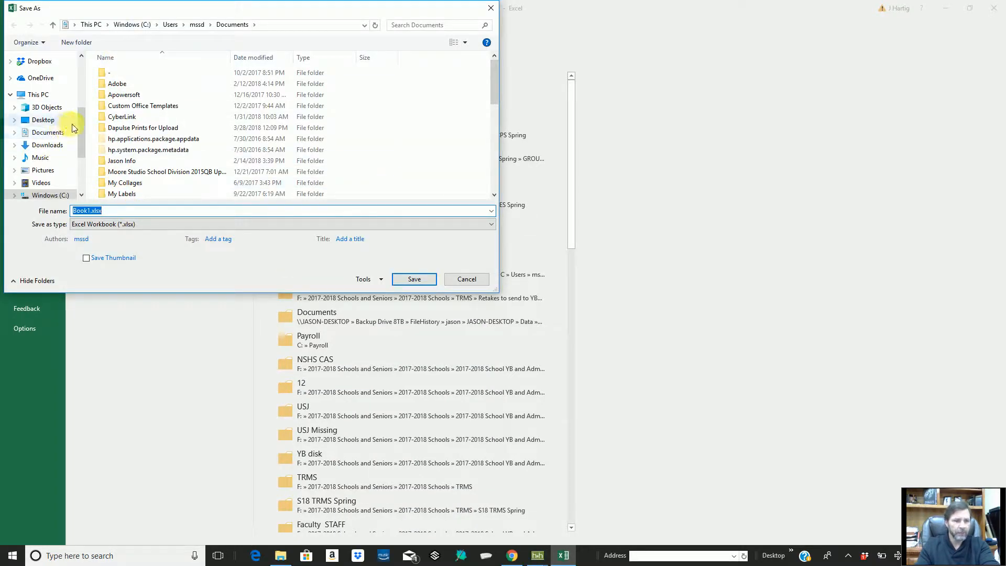
drag(80, 131, 84, 166)
click(51, 133)
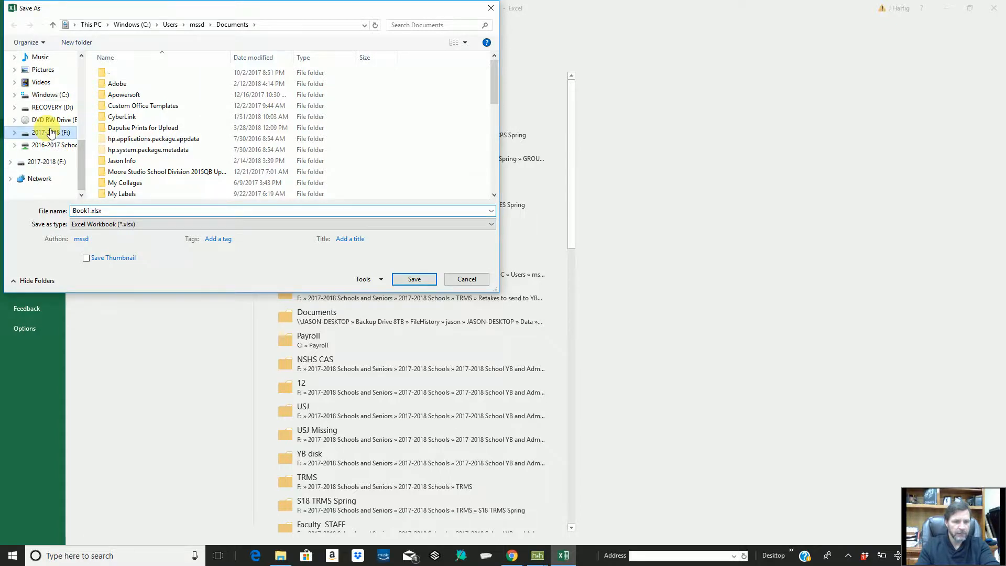
double_click(149, 85)
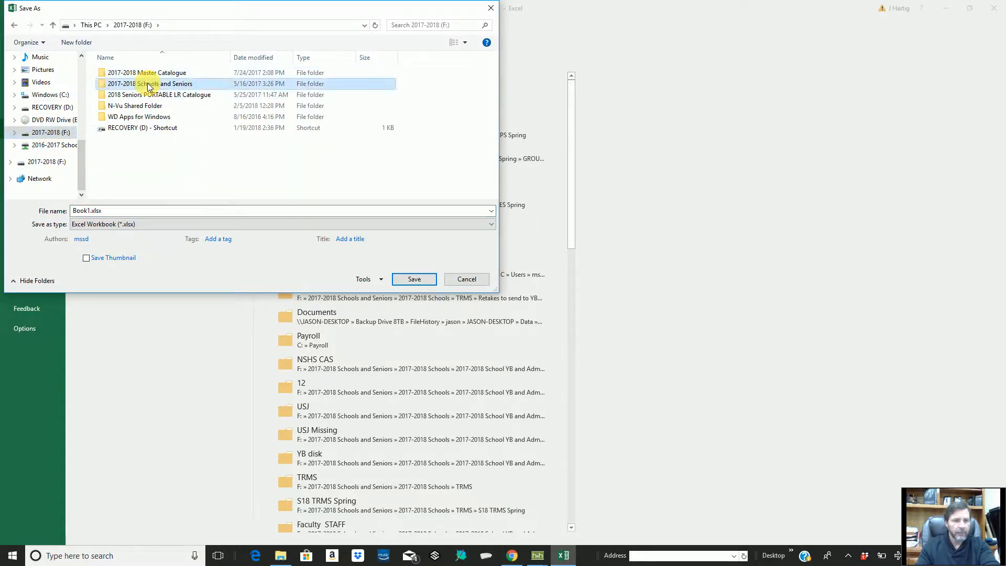
double_click(135, 73)
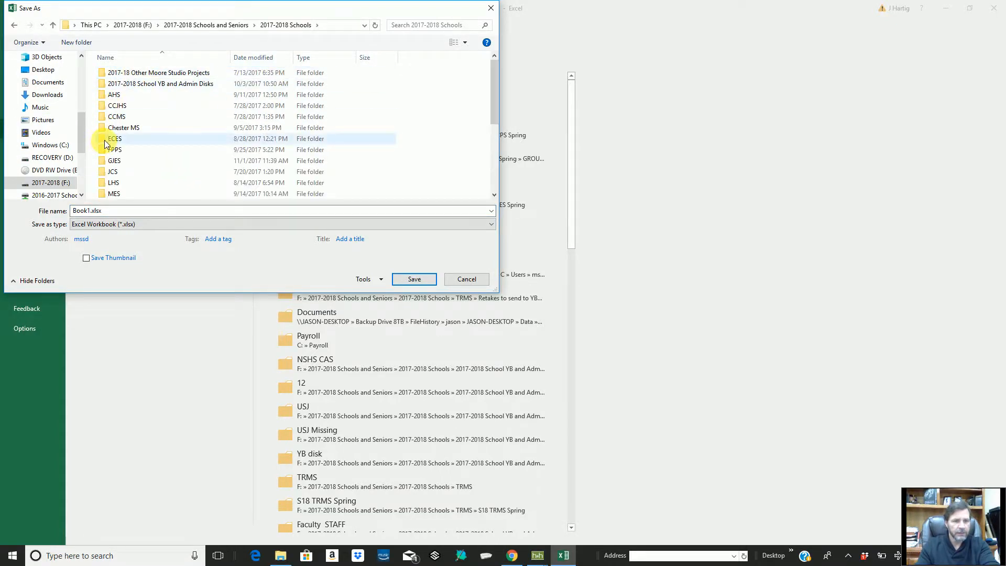
scroll(105, 140, down, 1)
click(109, 116)
double_click(108, 116)
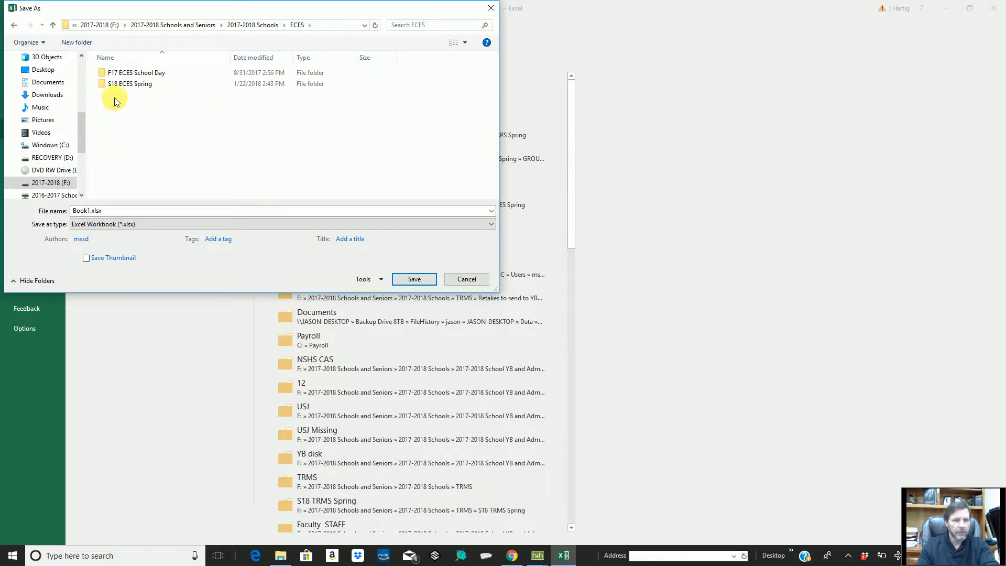
click(128, 82)
double_click(128, 83)
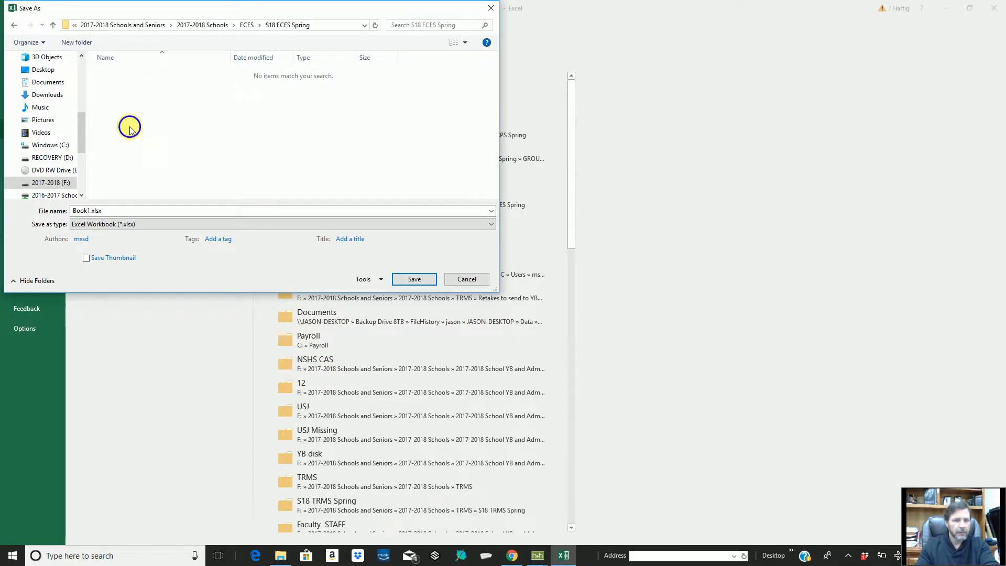
Create a folder named Classroom Proofs inside S18 ECES Spring and open the choice of file formats for the workbook.
right_click(130, 126)
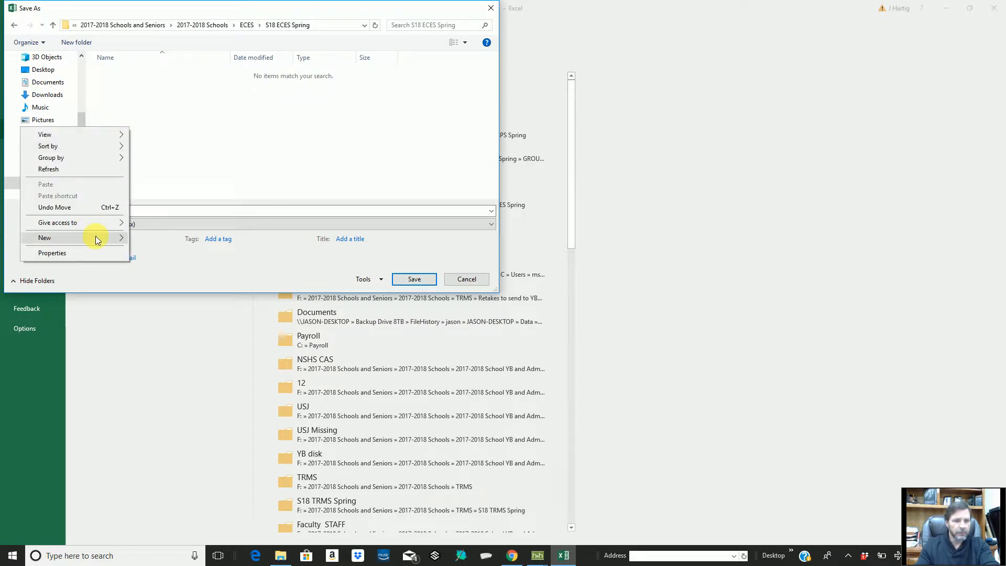
mouse_move(96, 239)
click(181, 239)
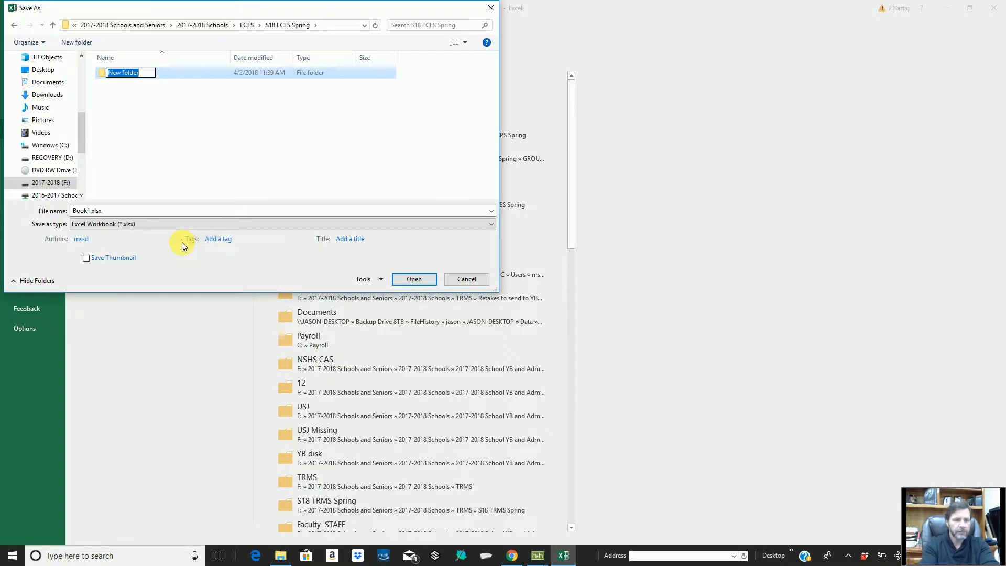
text(Classroom)
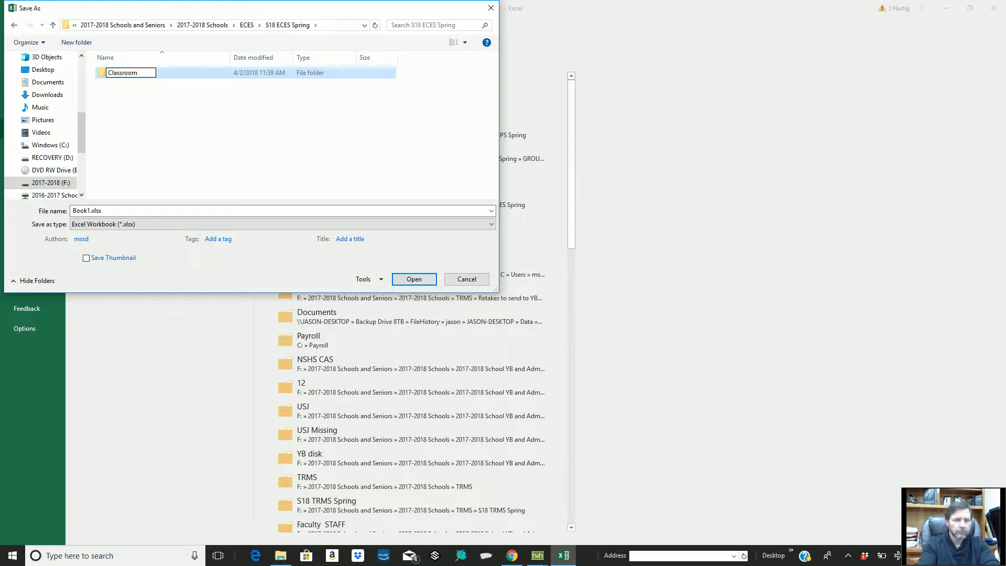
text( Proofs)
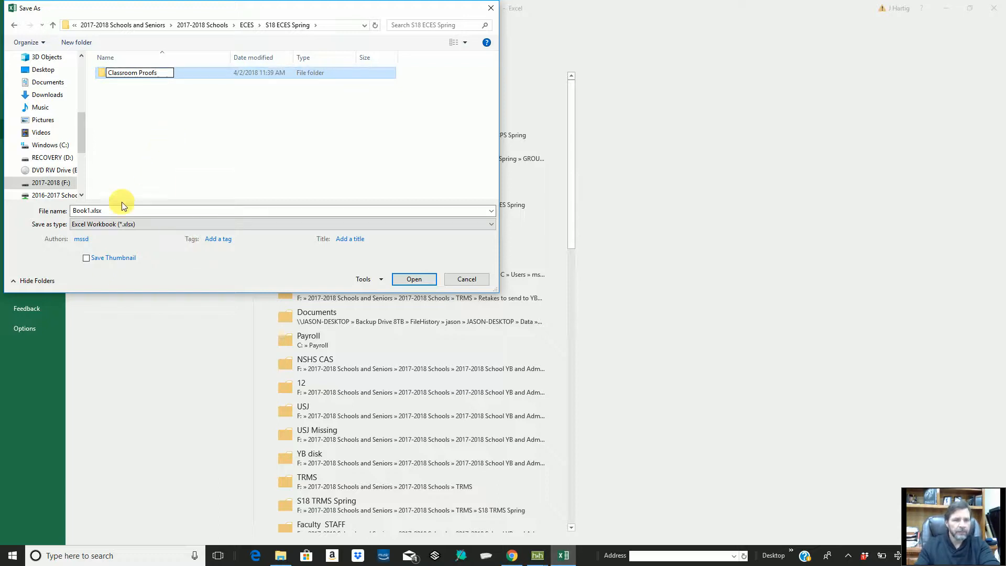
click(114, 224)
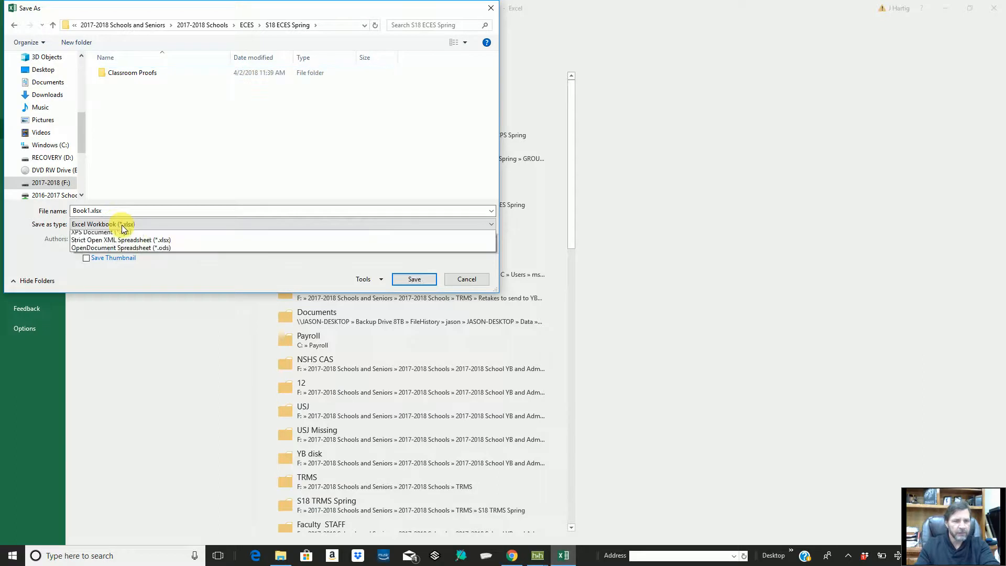
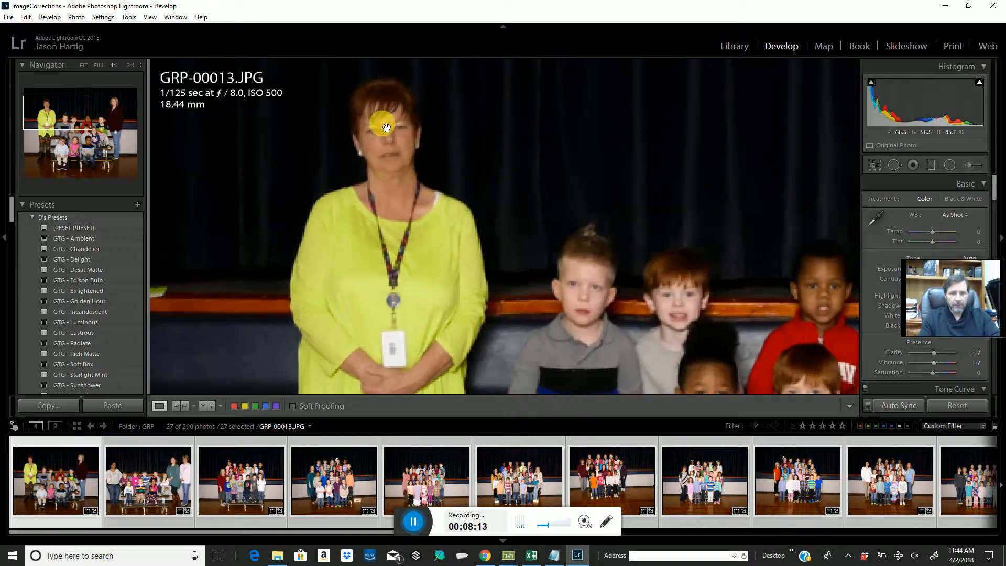
Show GRP-00024.JPG in Lightroom's Develop module and make it the only selected photo.
click(151, 482)
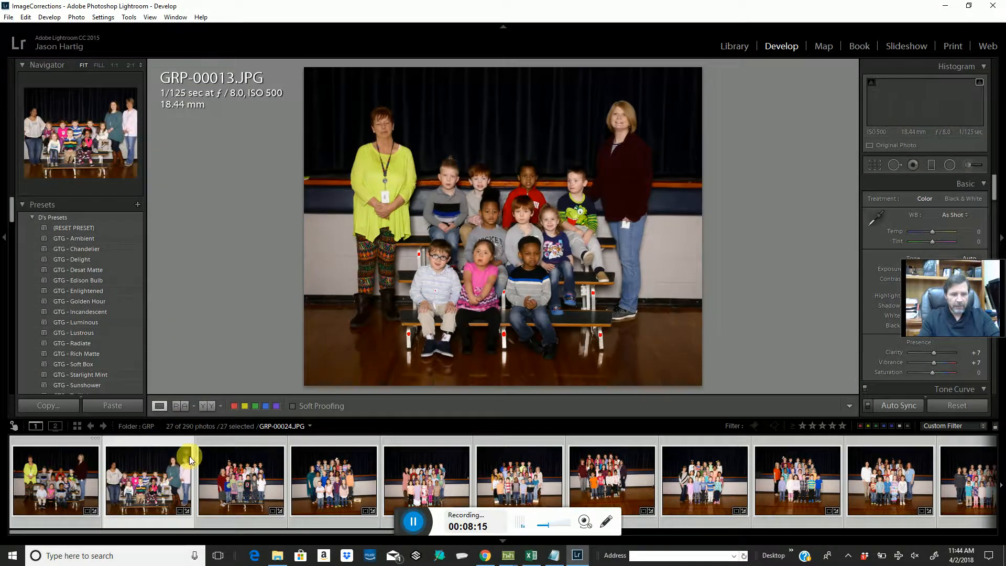
click(152, 443)
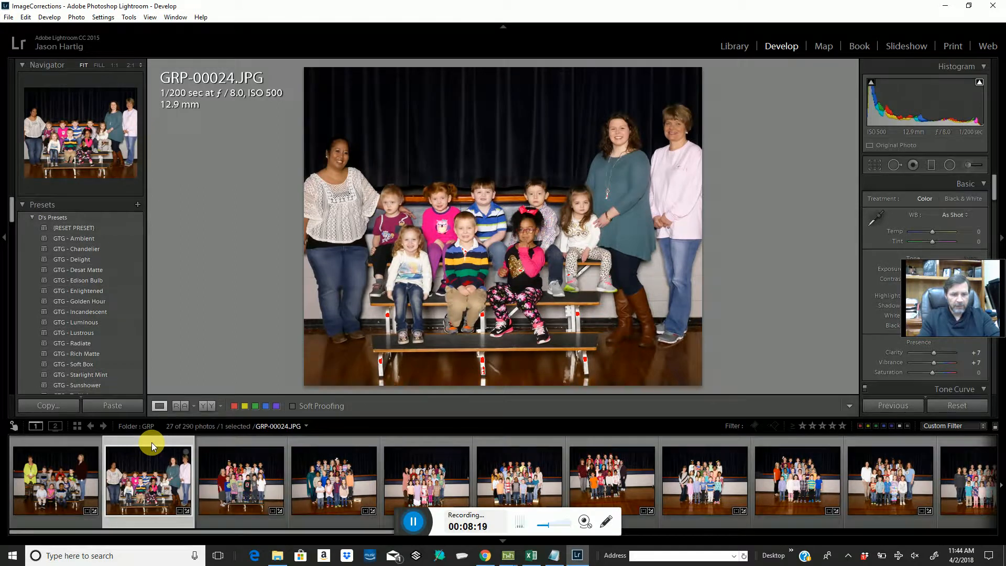
Expand the crop of GRP-00024.JPG downward and upward to take in the full photo, and apply it.
click(874, 166)
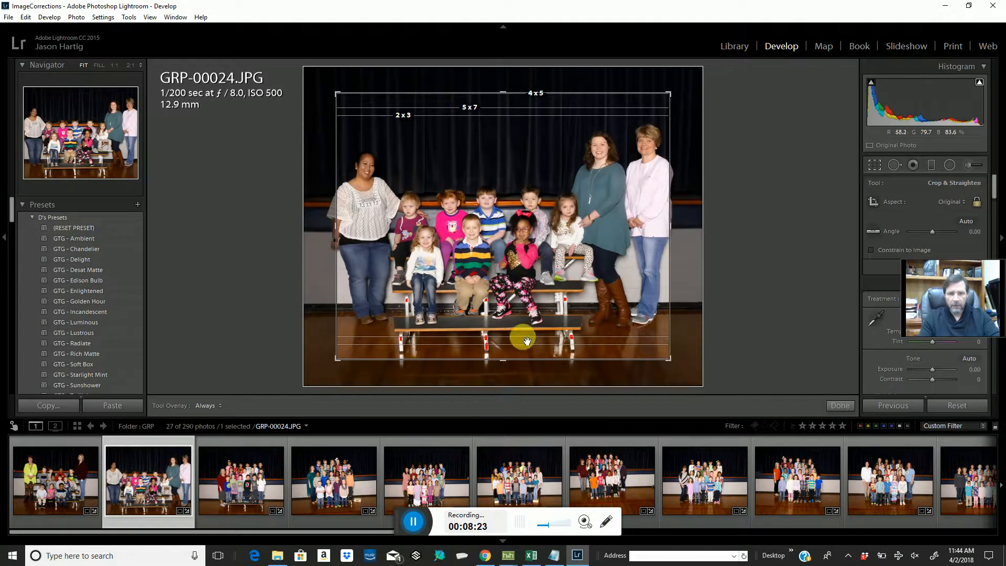
drag(505, 363, 508, 382)
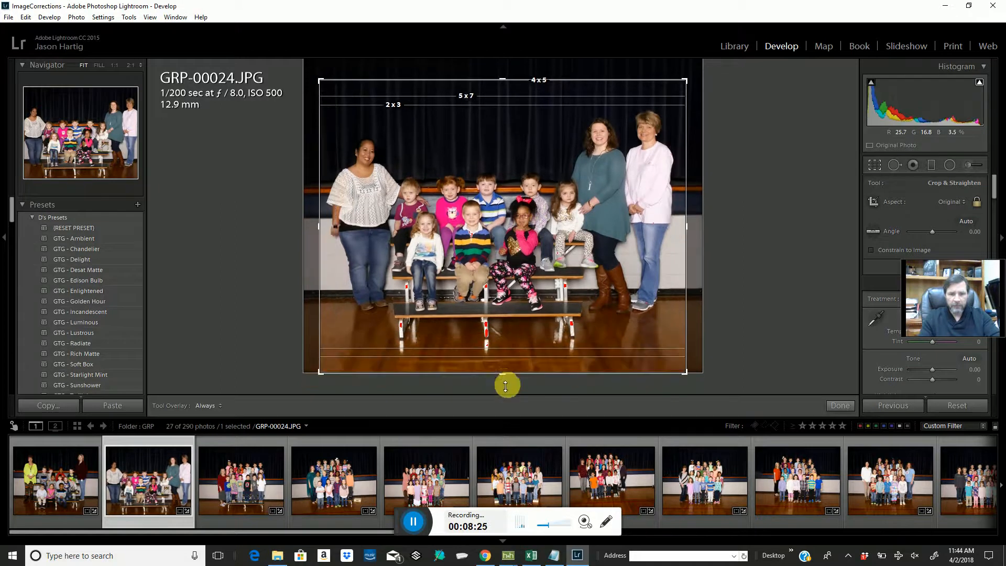
drag(517, 89, 512, 74)
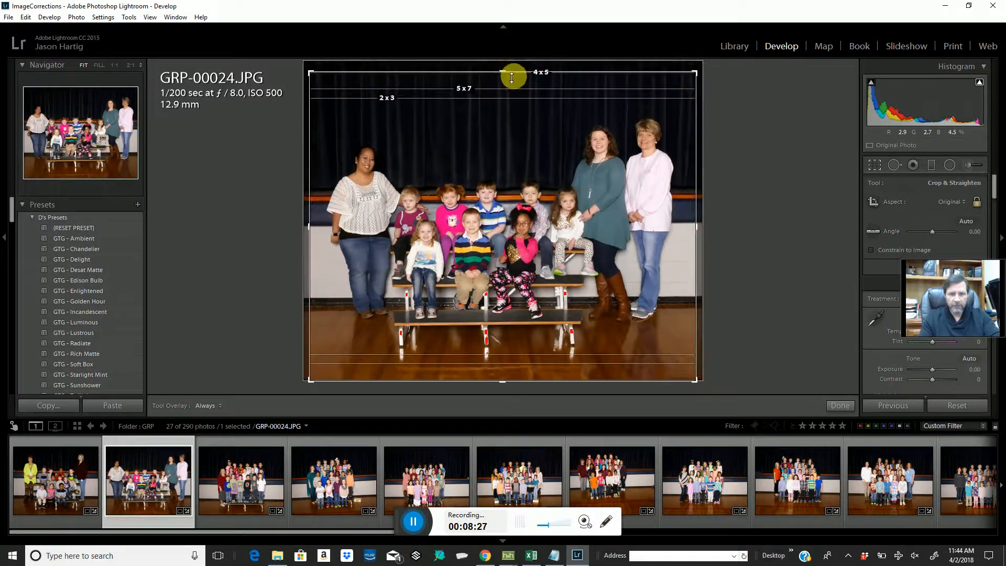
click(839, 404)
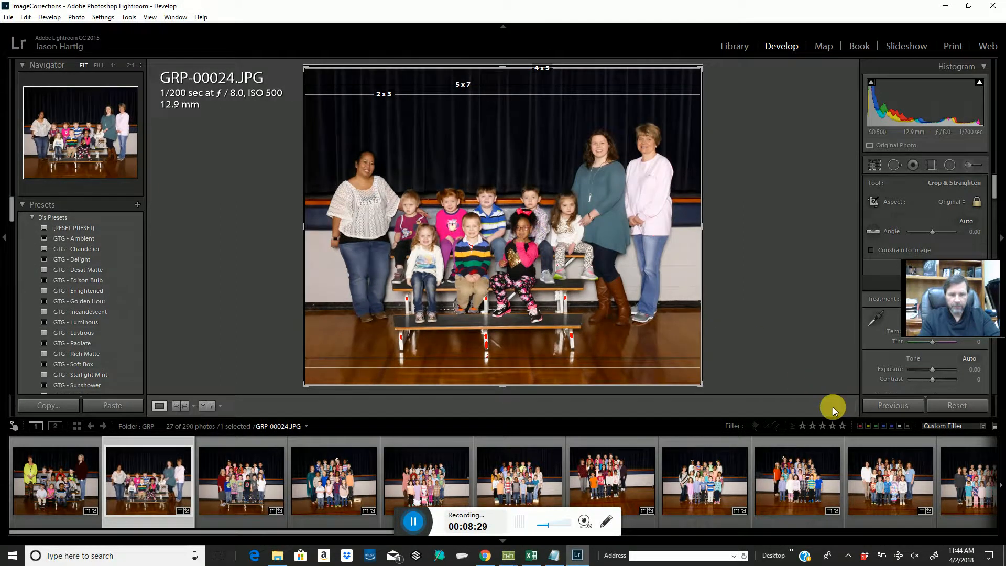
Open GRP-00049.JPG in the Develop module, straighten its crop by about 3.48 degrees and apply it.
key(g)
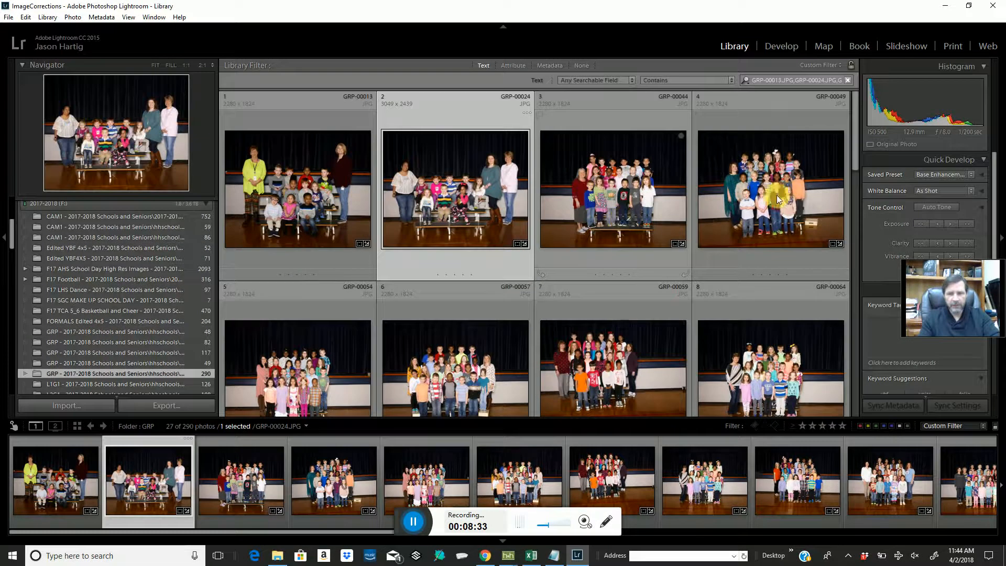
click(787, 46)
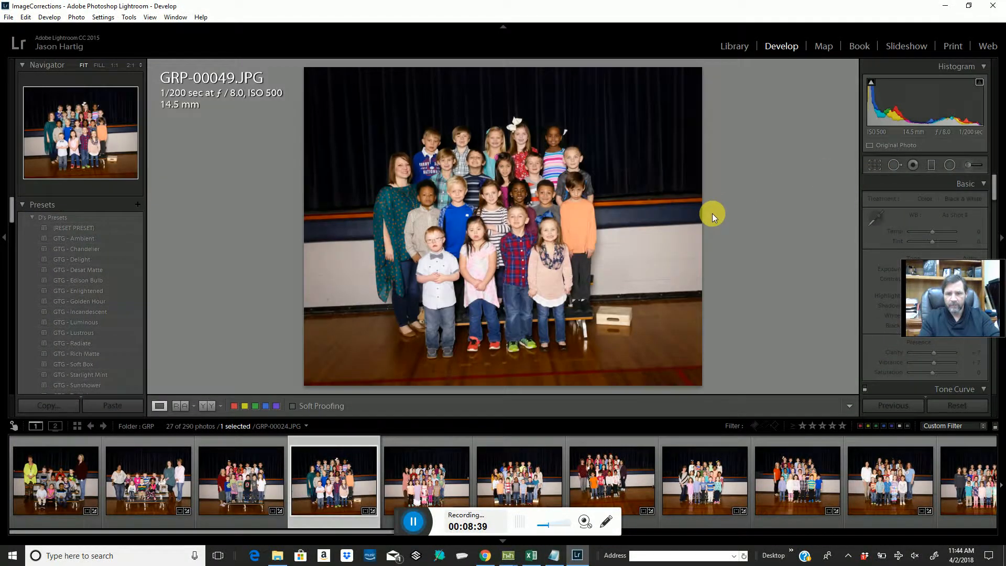
key(r)
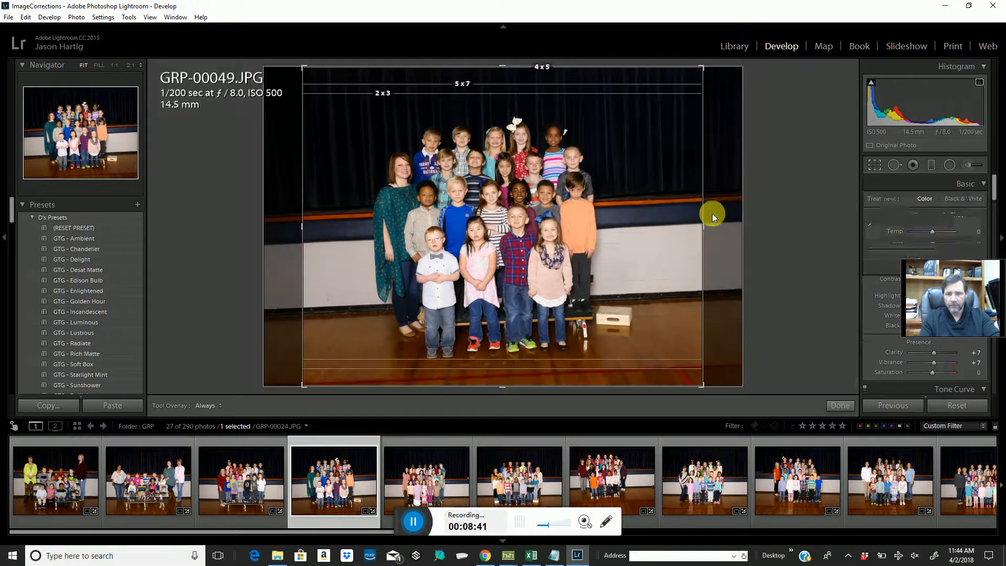
drag(740, 225, 732, 226)
click(841, 408)
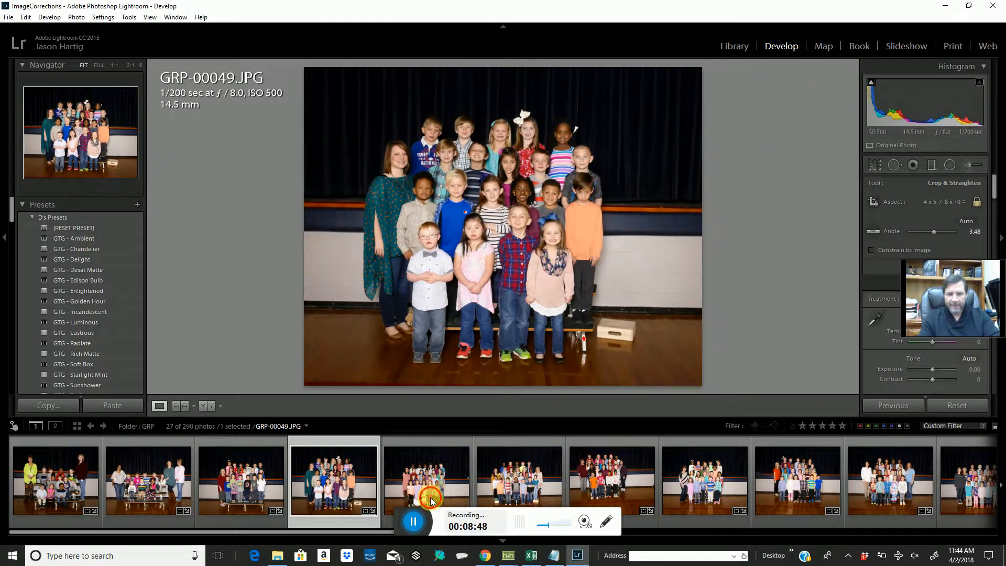
Center the group of GRP-00054.JPG within its 4 x 5 crop, trim the crop from above and apply it.
click(431, 501)
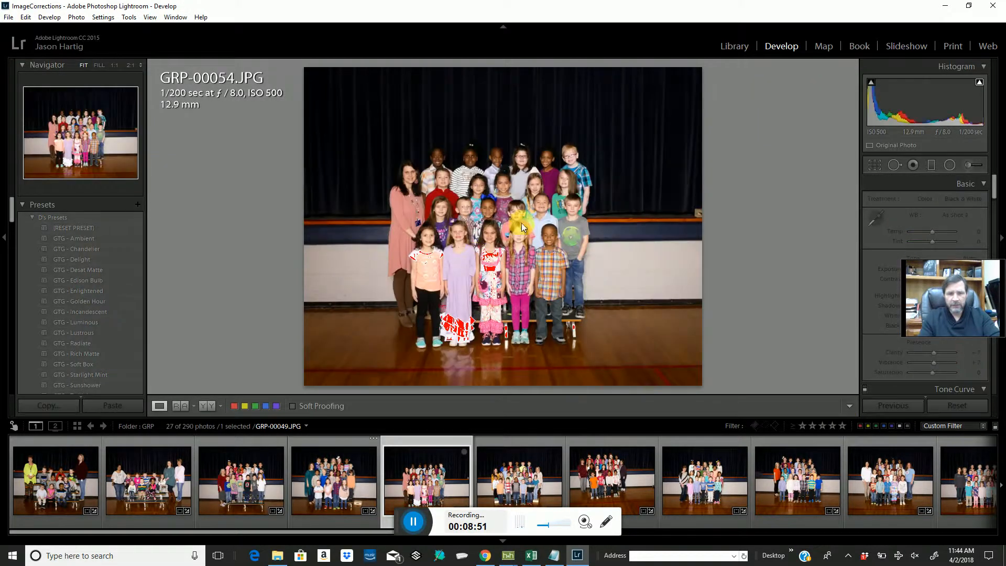
click(871, 166)
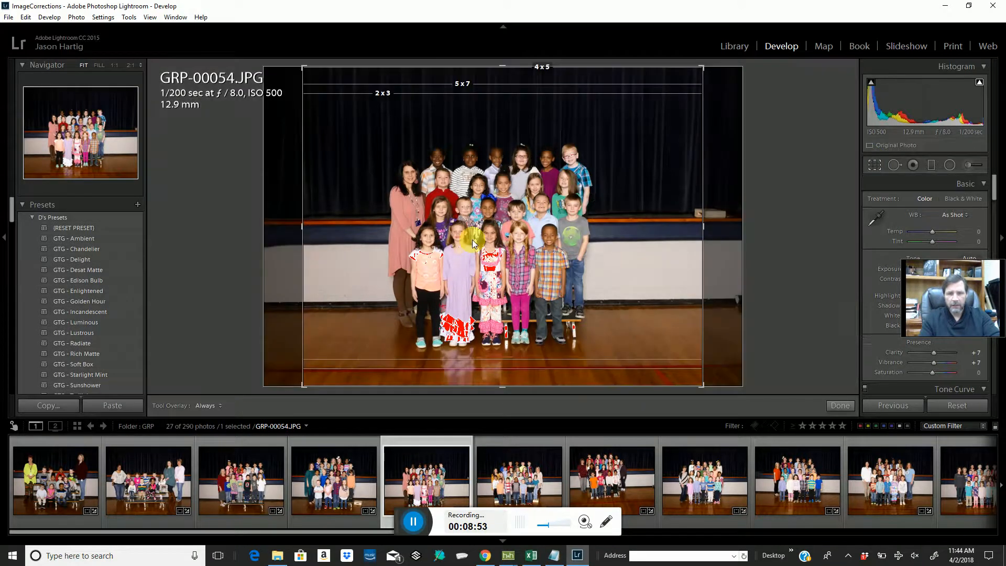
drag(498, 246, 509, 246)
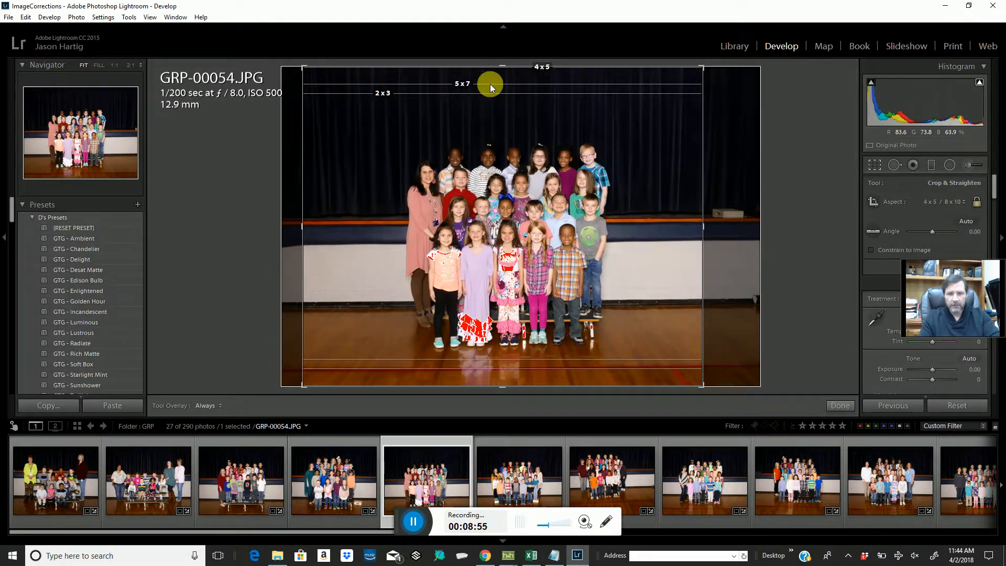
drag(508, 81, 512, 82)
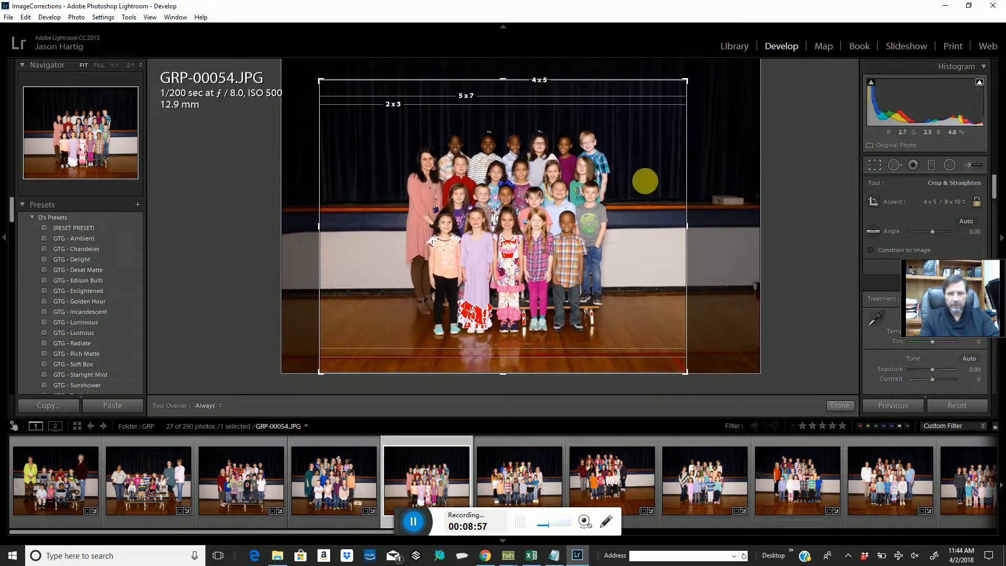
click(843, 406)
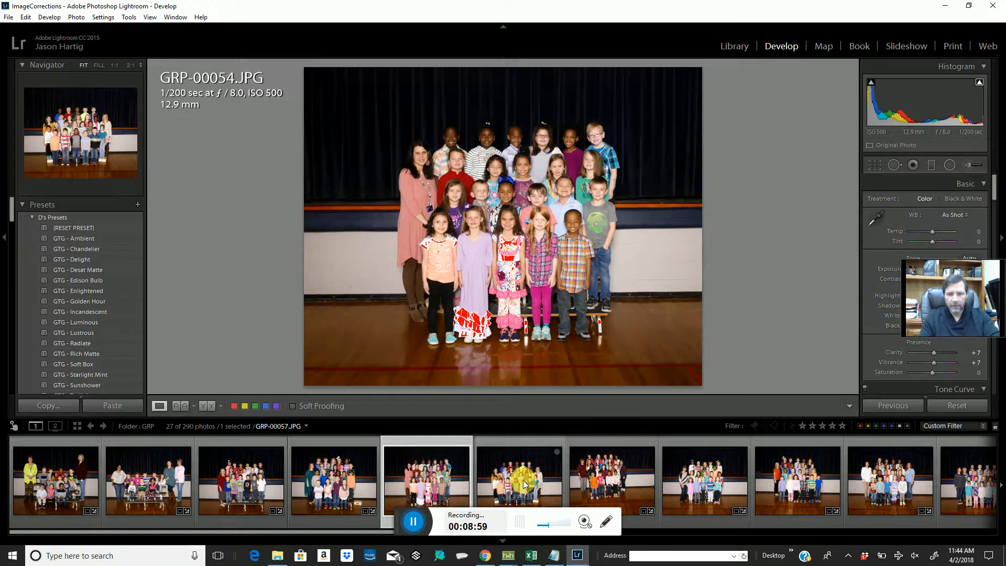
Straighten GRP-00059.JPG by about 1.35 degrees, center the group horizontally within the crop and apply it.
click(620, 485)
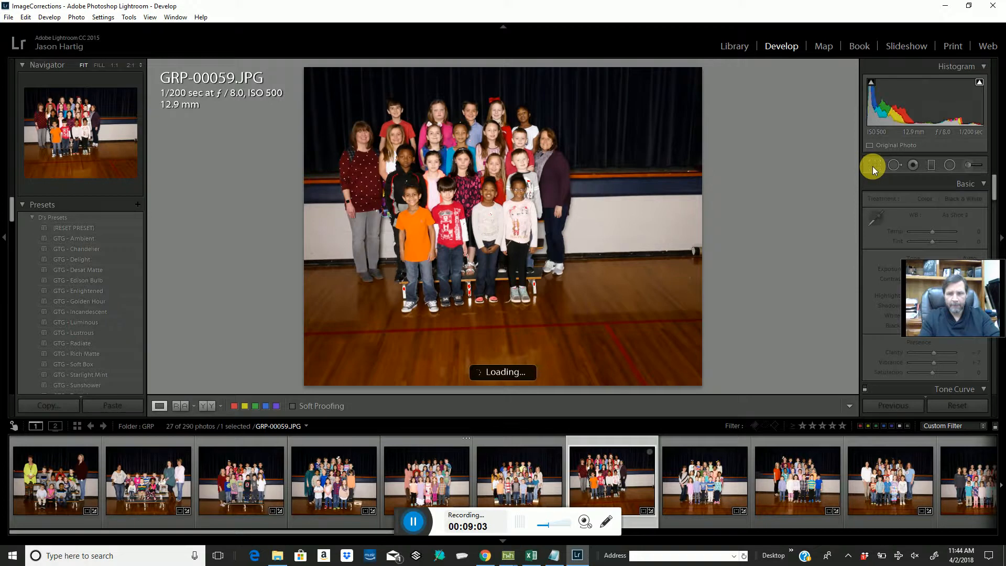
click(874, 165)
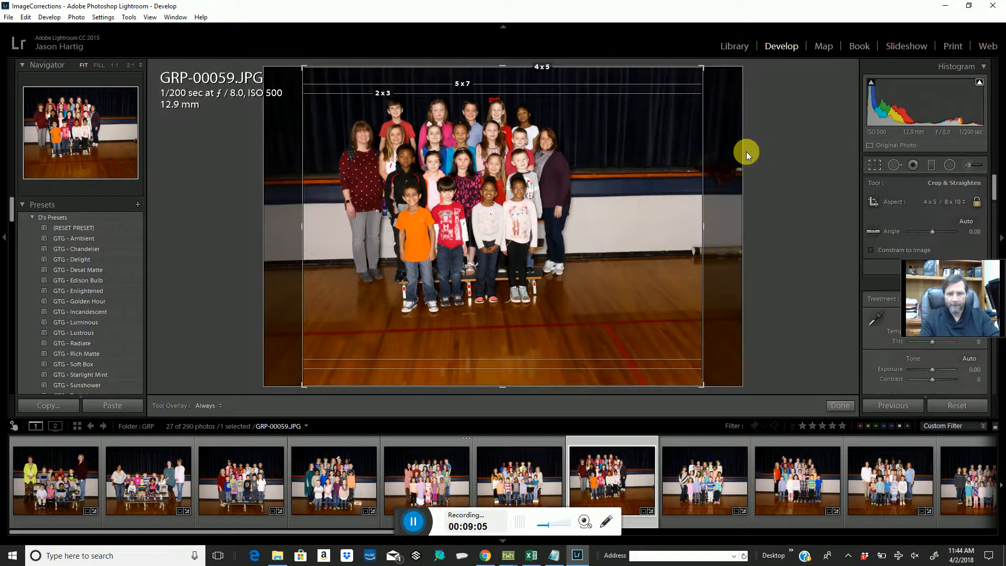
drag(762, 153, 759, 157)
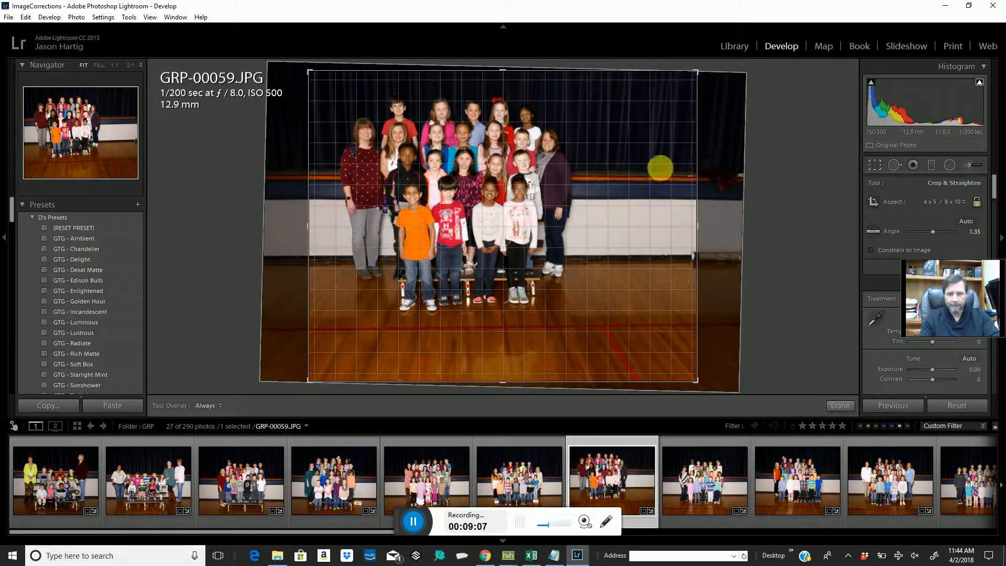
drag(512, 187, 535, 188)
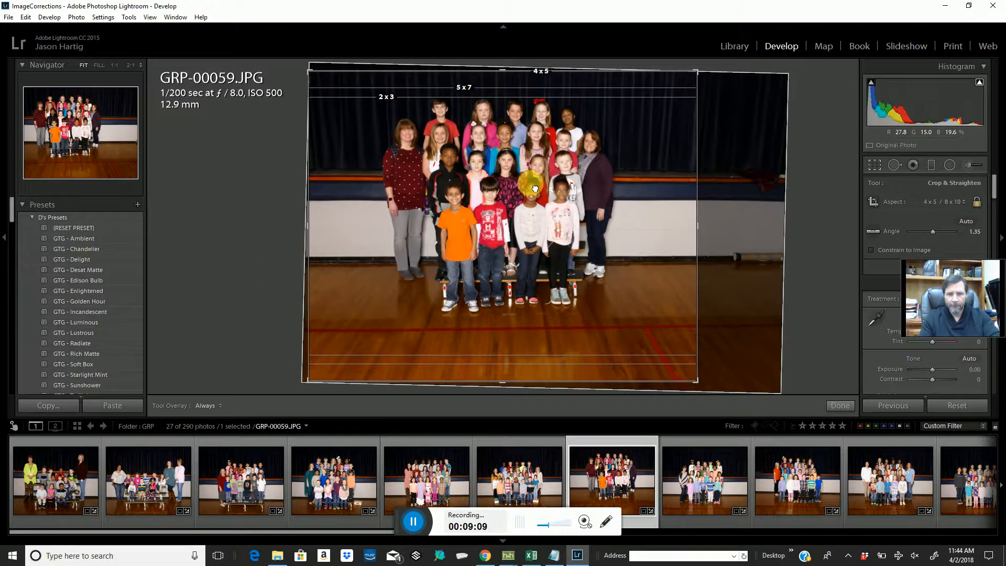
click(842, 403)
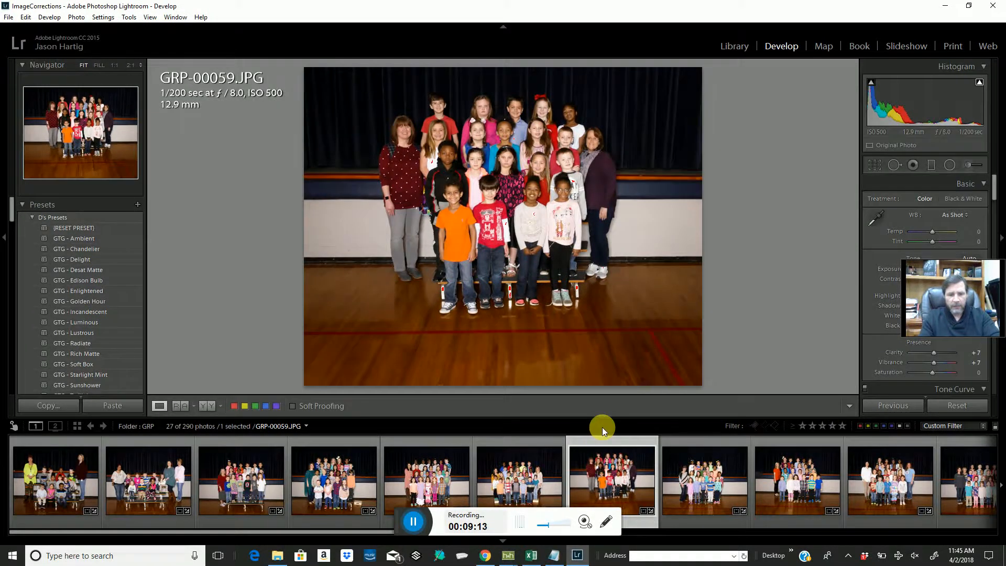
Return to the Library grid and select all the filtered group photos, from the last one back to GRP-00013.
key(g)
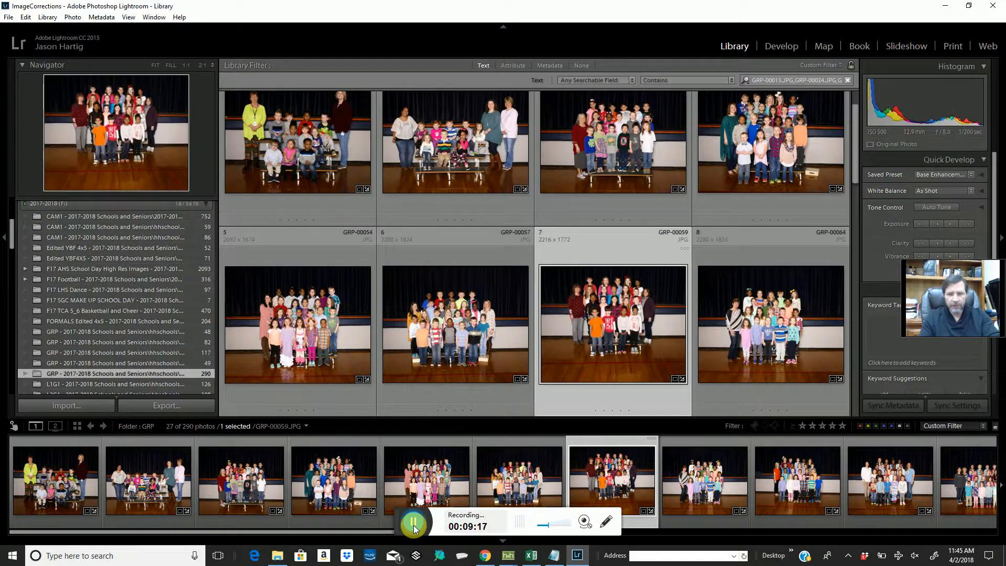
click(414, 528)
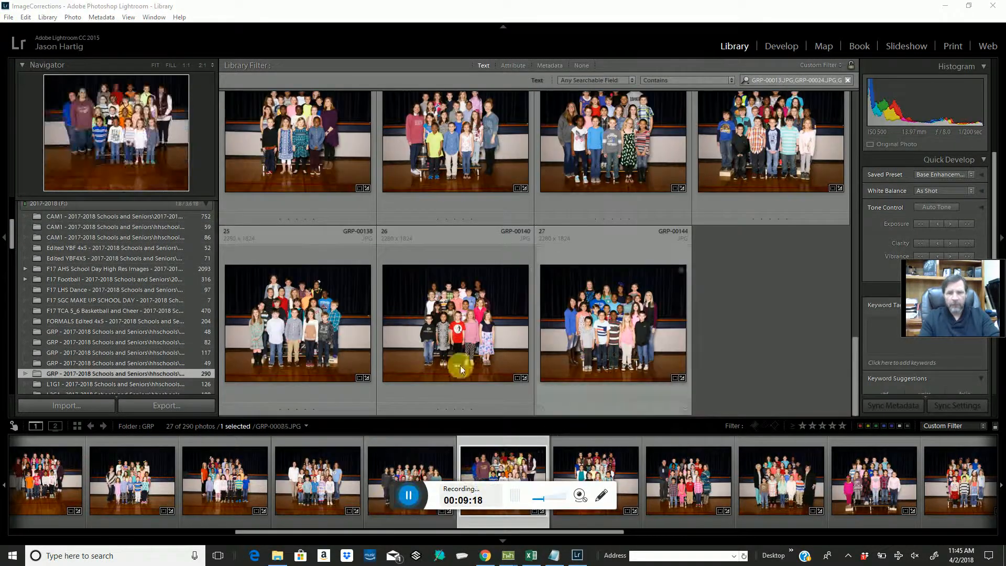
scroll(638, 309, up, 5)
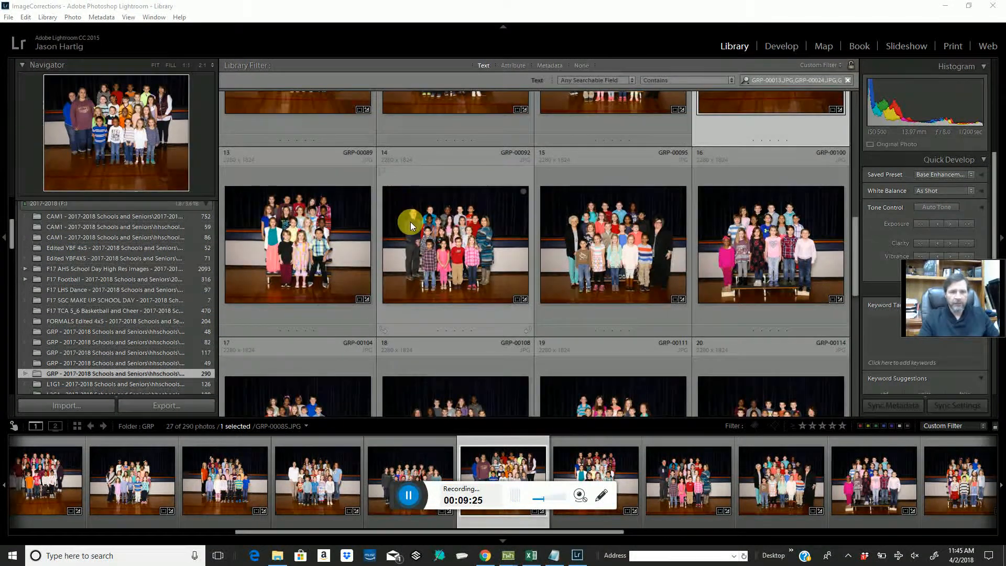
scroll(500, 246, up, 5)
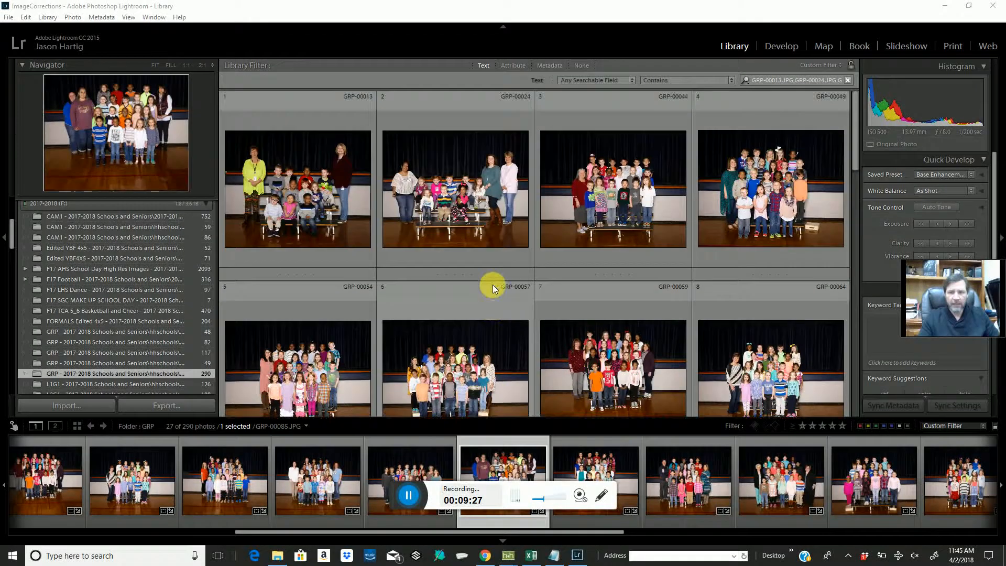
shift+click(312, 196)
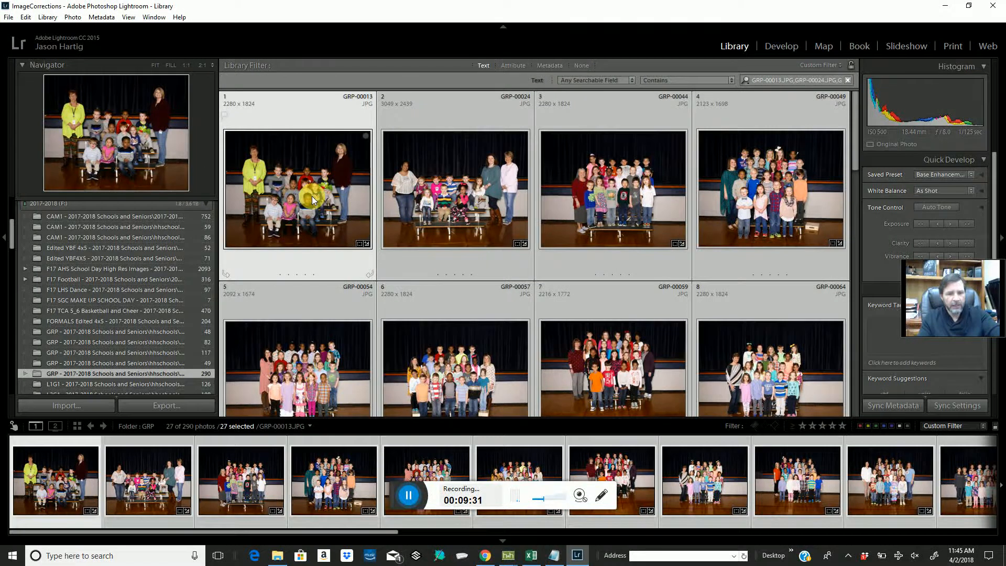
Start exporting the selected photos, turn off the EditedIndividuals subfolder and set the export location to a specific folder.
click(8, 17)
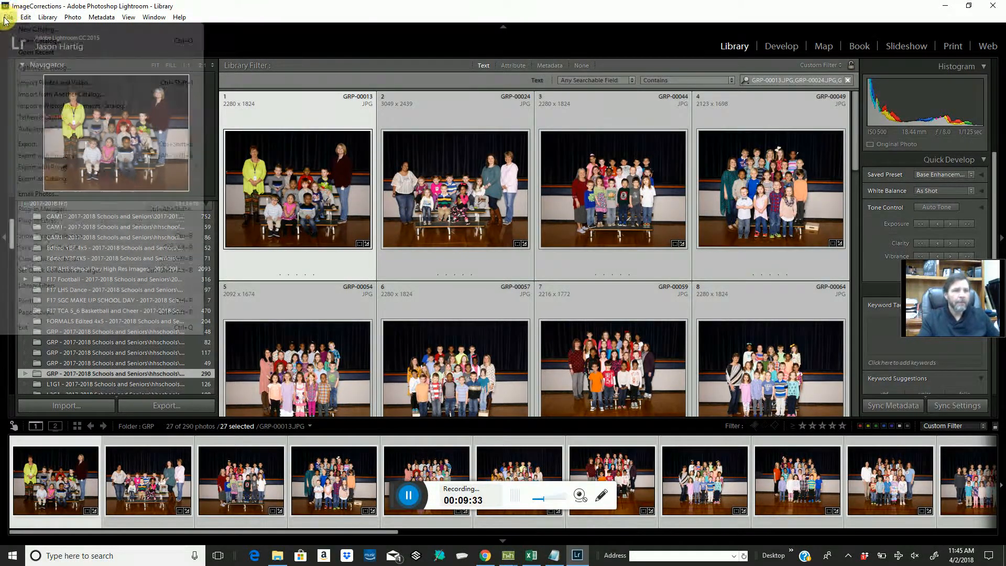
click(47, 146)
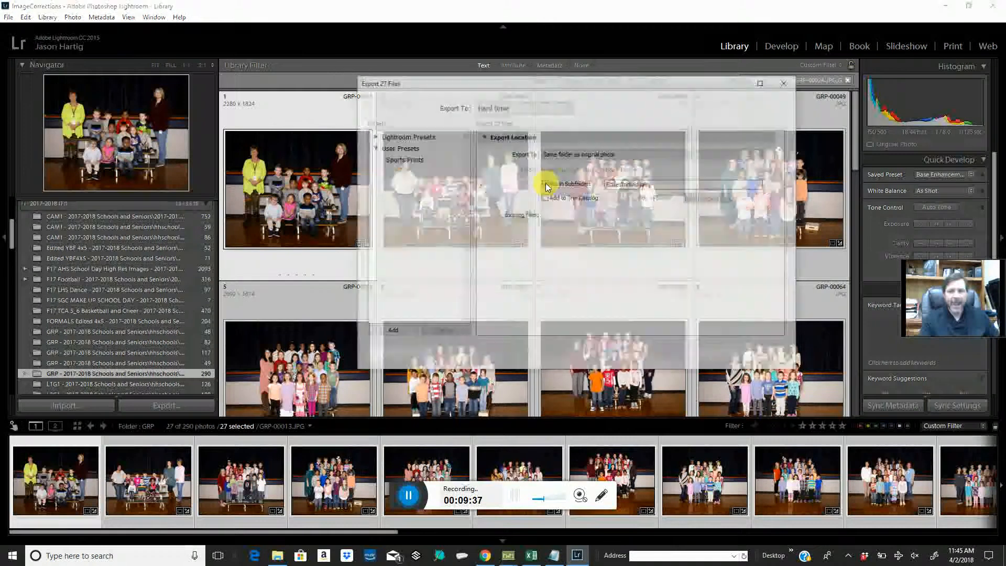
scroll(784, 187, down, 1)
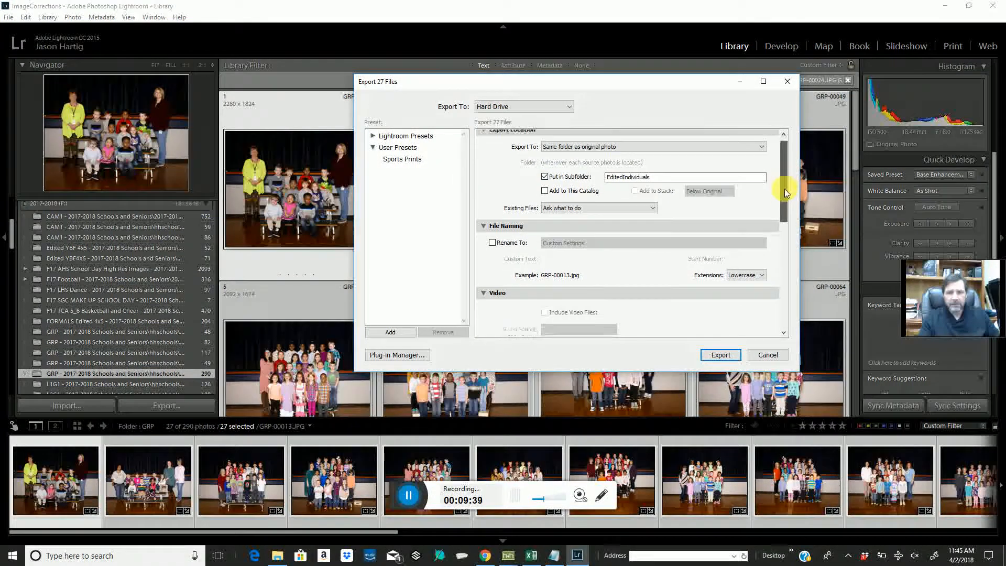
click(545, 169)
click(554, 142)
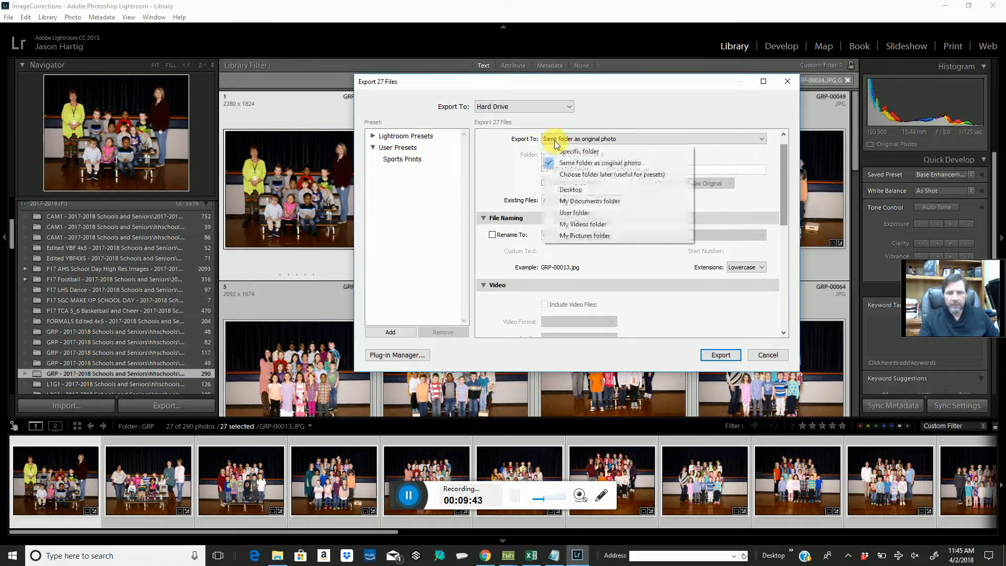
click(558, 151)
Choose the Classroom Proofs folder under 2017-2018 Schools, ECES, S18 ECES Spring as the export destination.
click(744, 155)
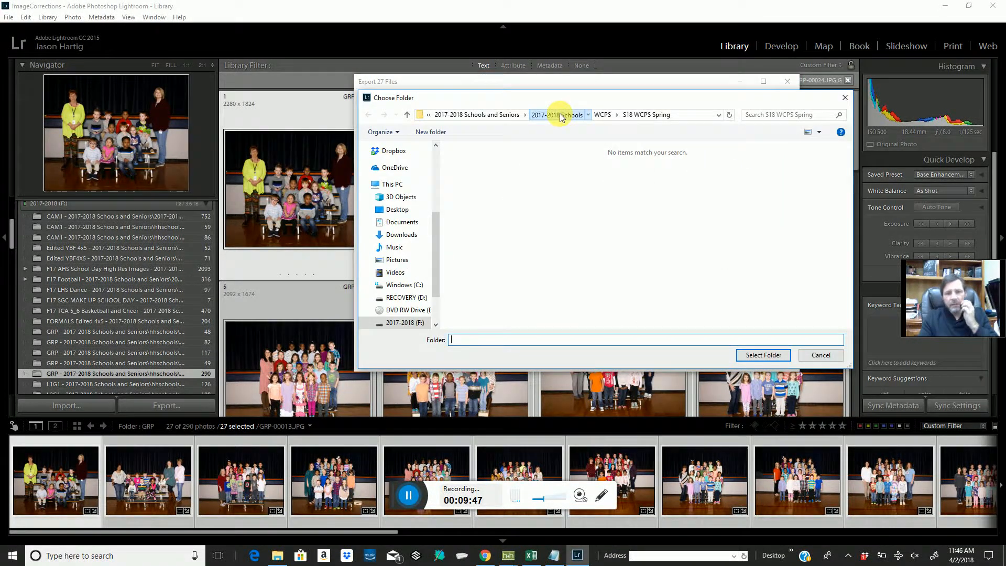
click(558, 114)
click(471, 229)
double_click(472, 229)
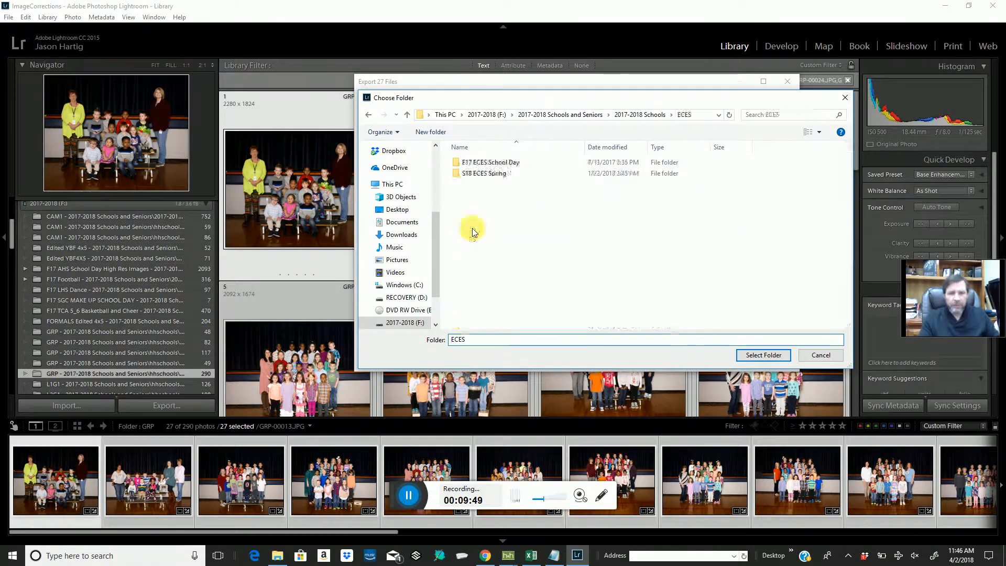
double_click(478, 174)
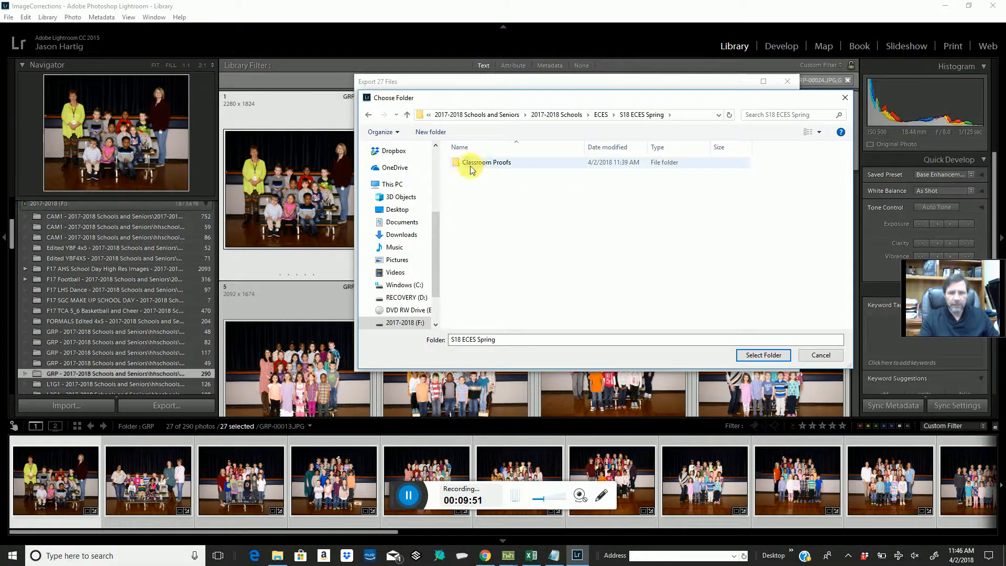
double_click(472, 163)
click(753, 355)
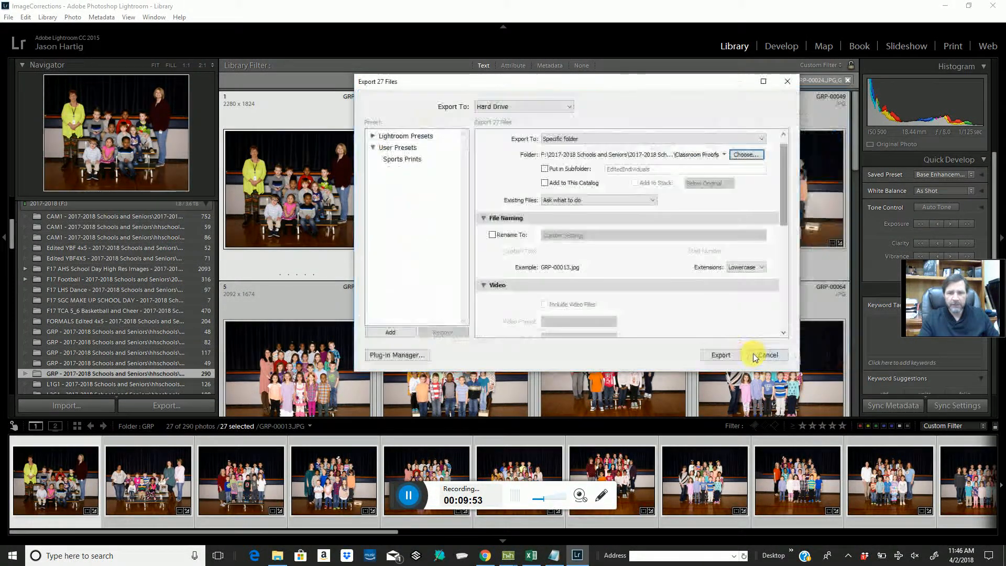
Turn on resizing to fit a 5 in long edge at 300 pixels per inch and export the photos.
drag(783, 187, 787, 290)
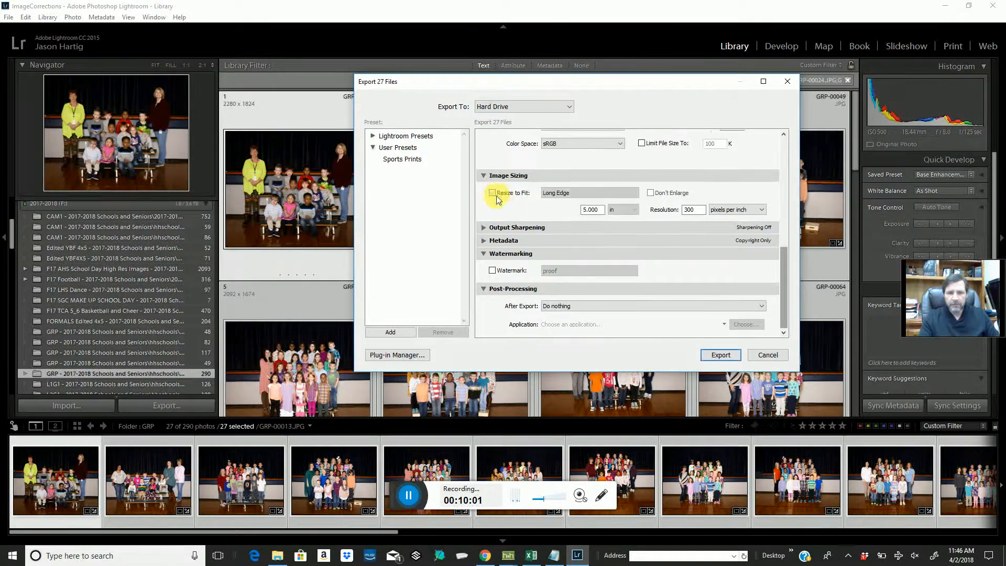
click(493, 193)
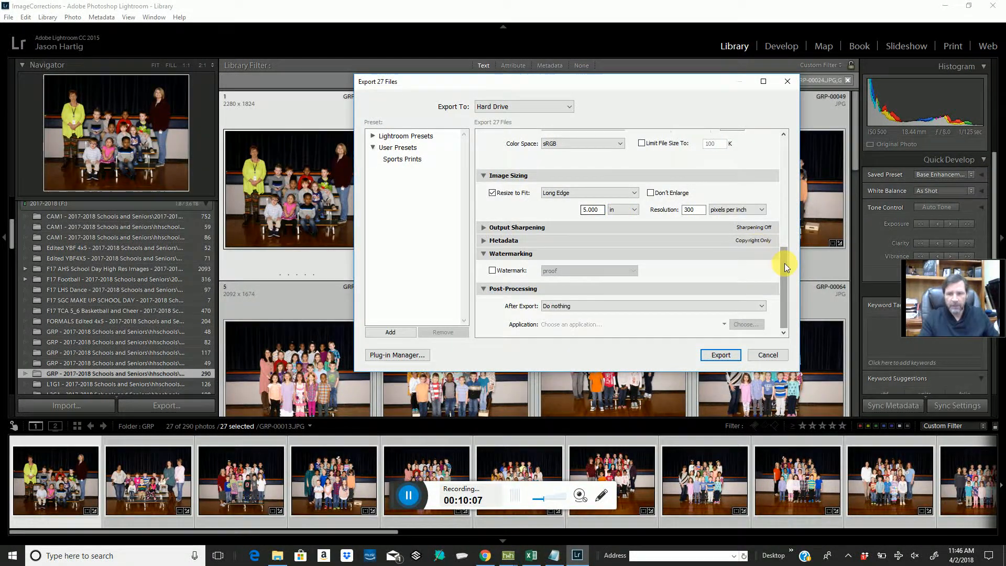
drag(778, 265, 813, 291)
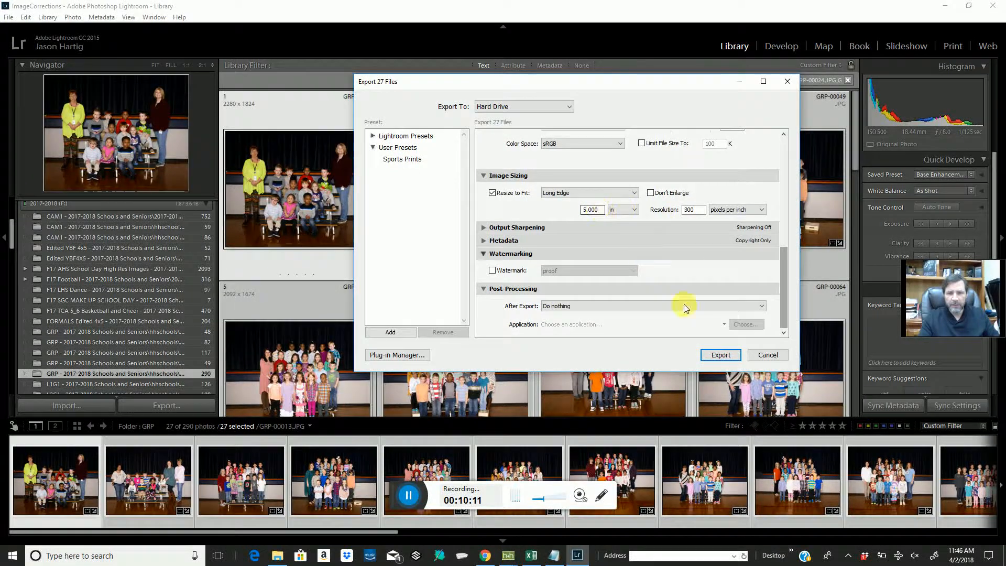
click(720, 354)
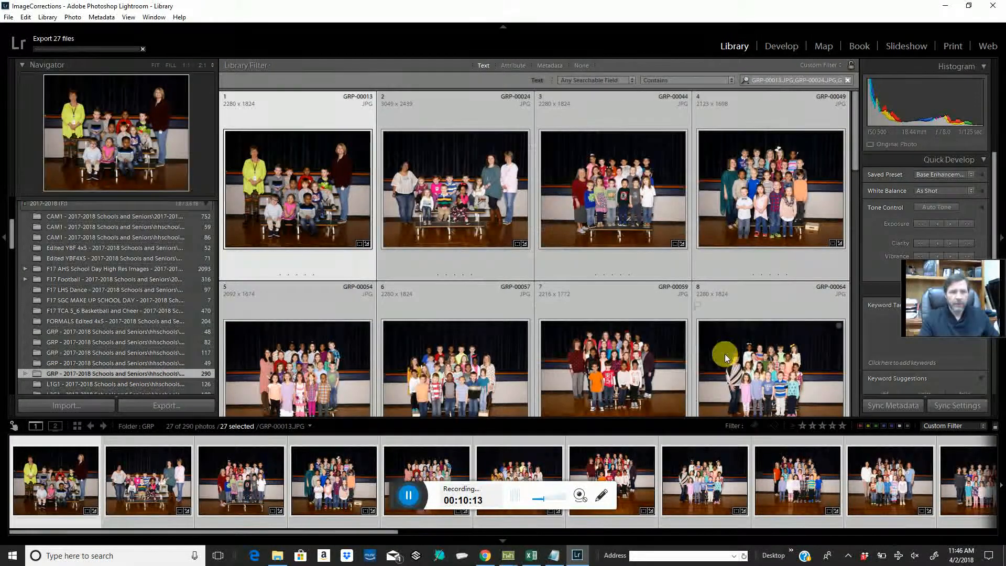
Switch to Excel and permanently delete the s18ecesClassPhotoNames worksheet, keeping the Class LookUpTable sheet.
click(152, 447)
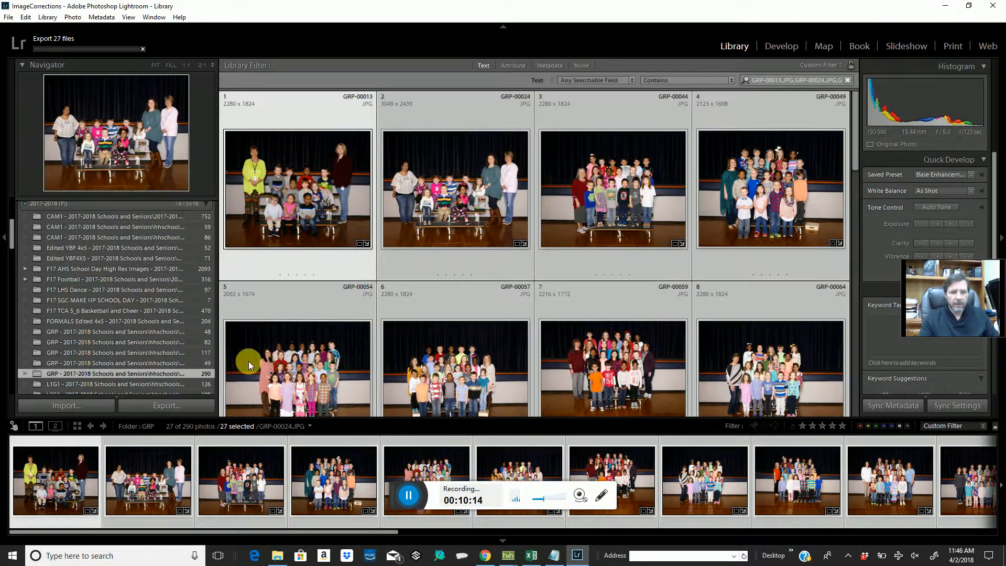
click(531, 555)
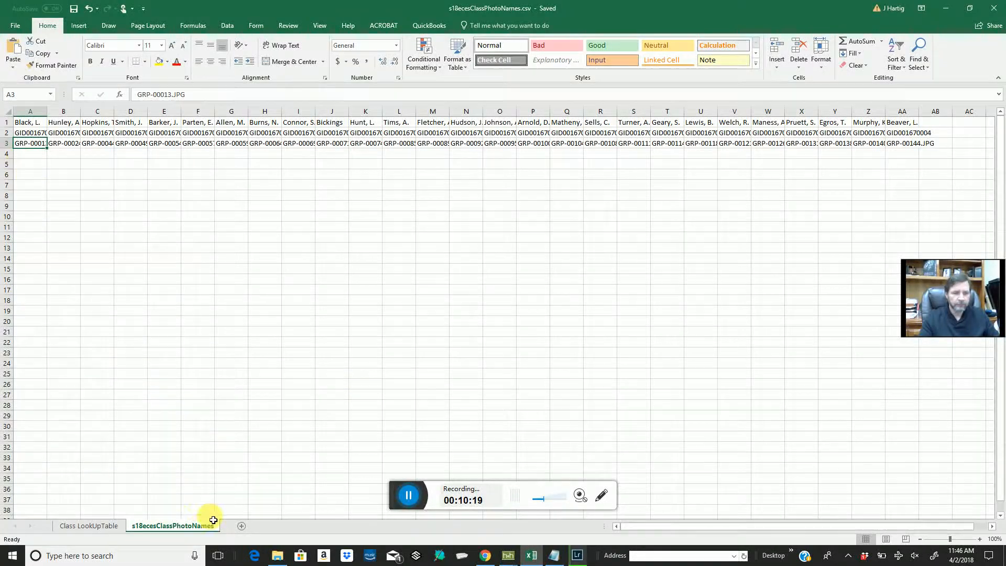
right_click(200, 530)
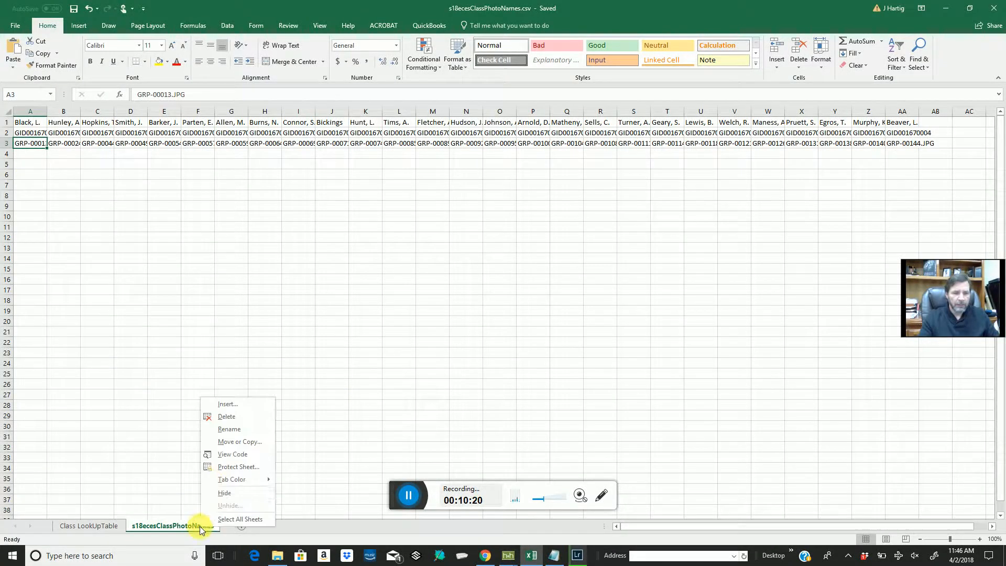
click(226, 417)
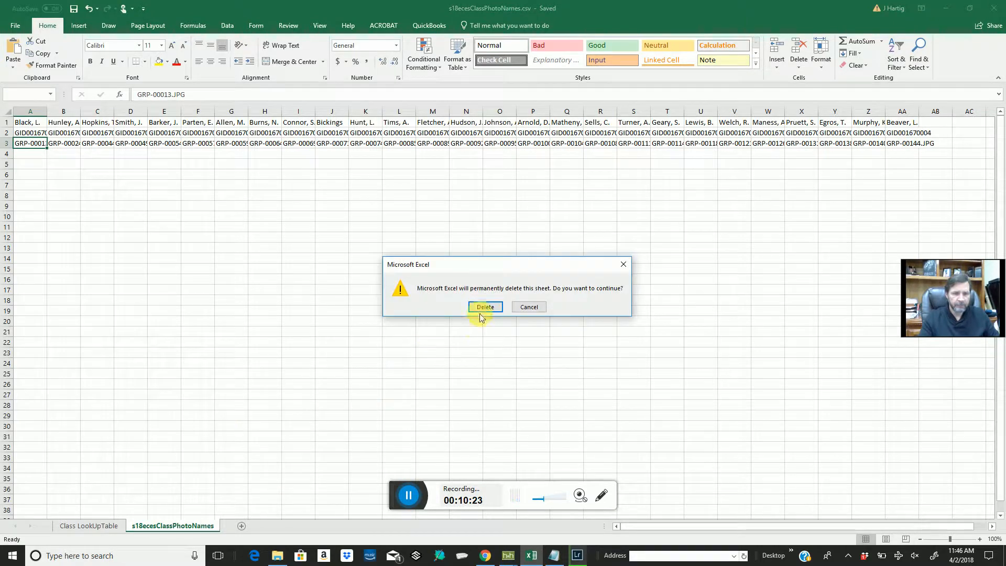
click(485, 306)
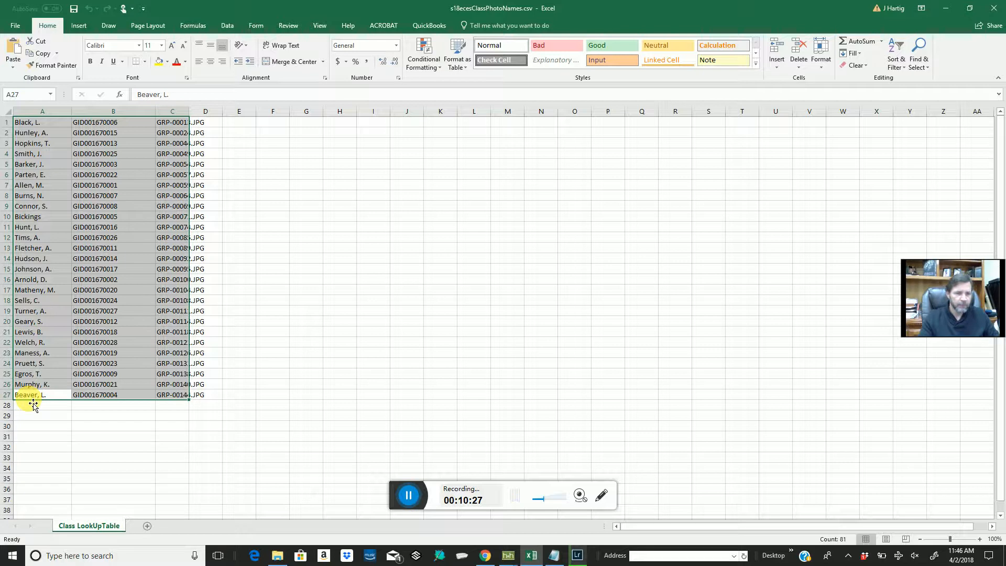
Review the teacher names in A1:A27 of the Class LookUpTable sheet and check the export progress in Lightroom.
click(38, 125)
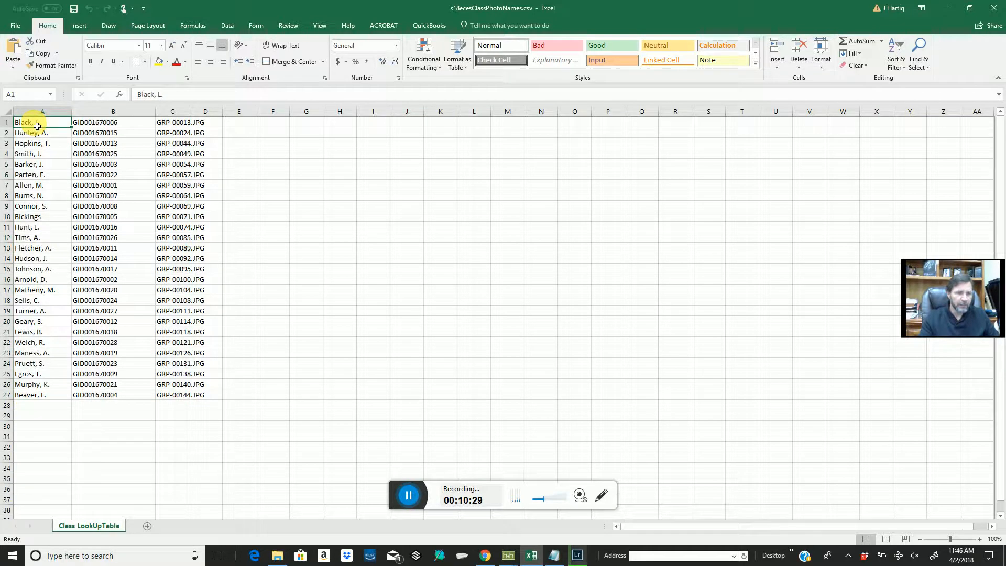
drag(37, 127, 62, 398)
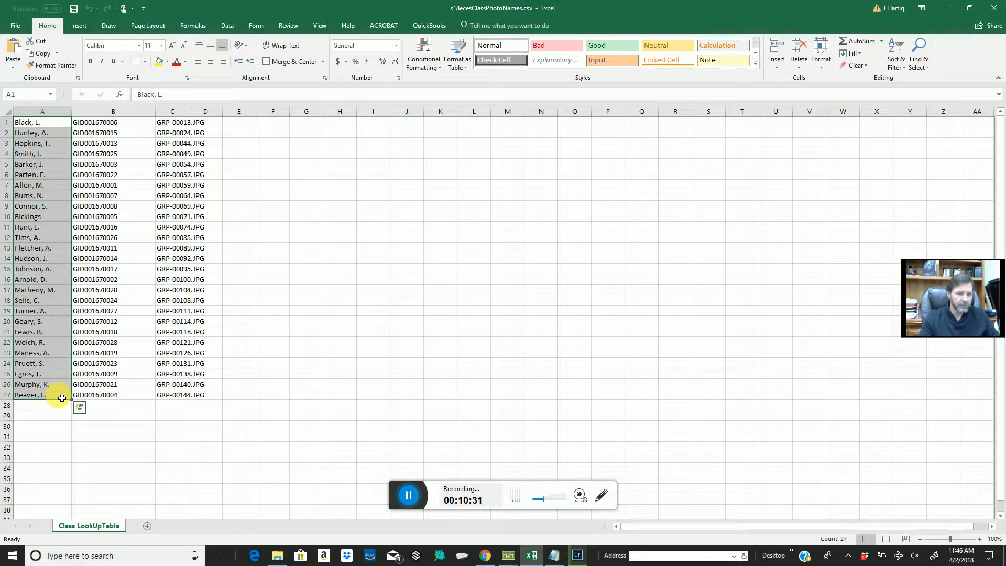
click(577, 555)
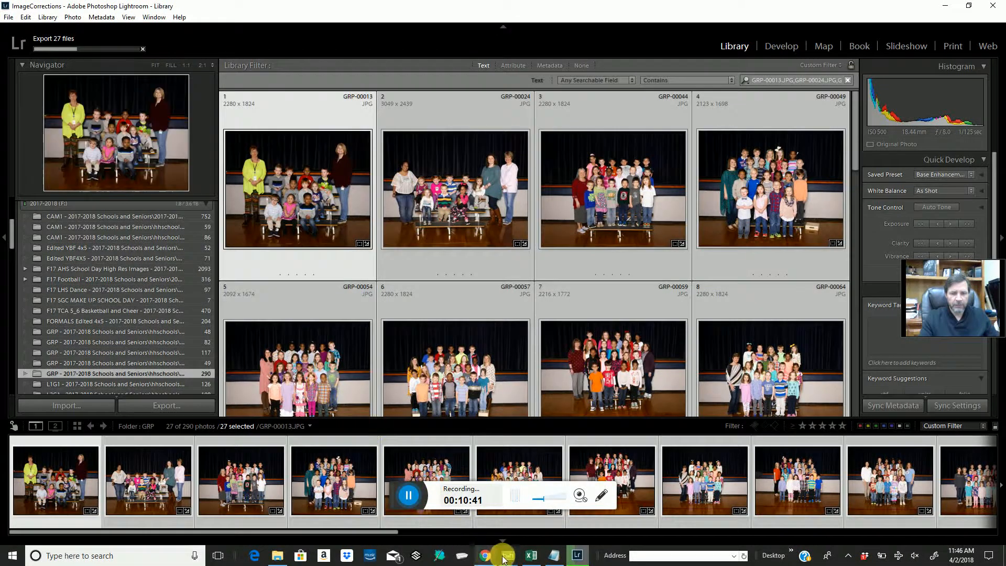
Switch to the S18 ECES Spring project editor and filter the images to cameras CAM1, CAM2 and CM2.
mouse_move(508, 558)
click(550, 507)
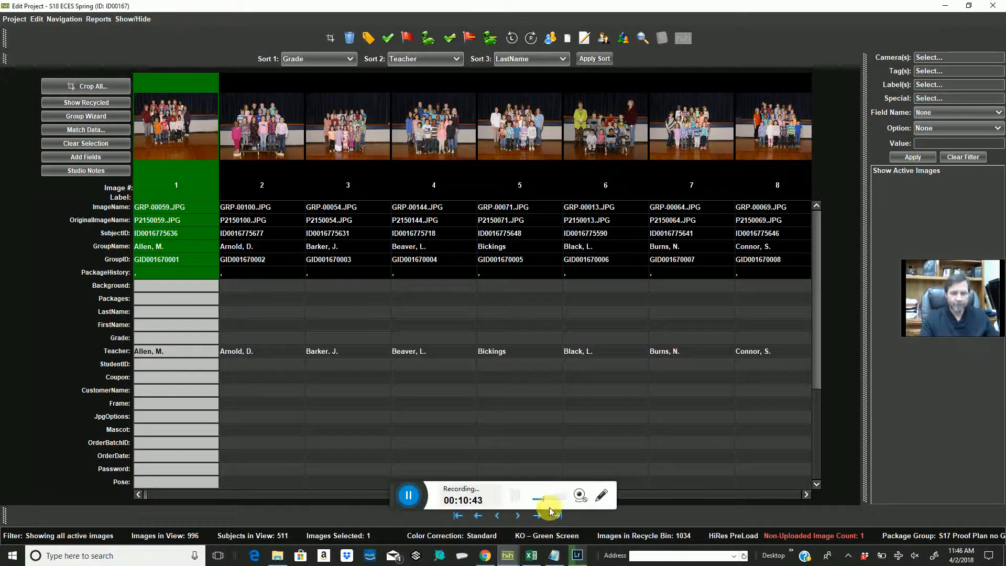
click(928, 58)
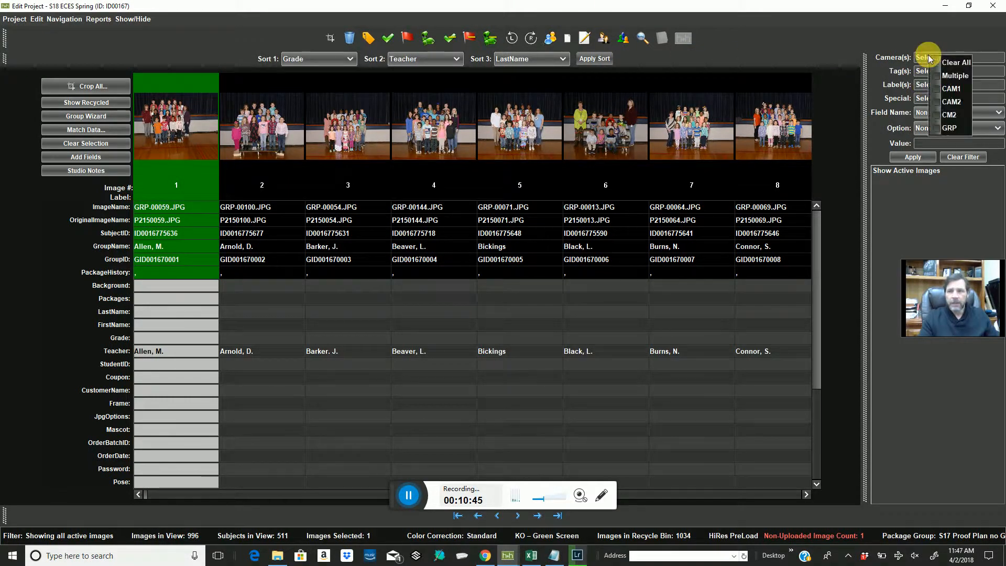
click(939, 90)
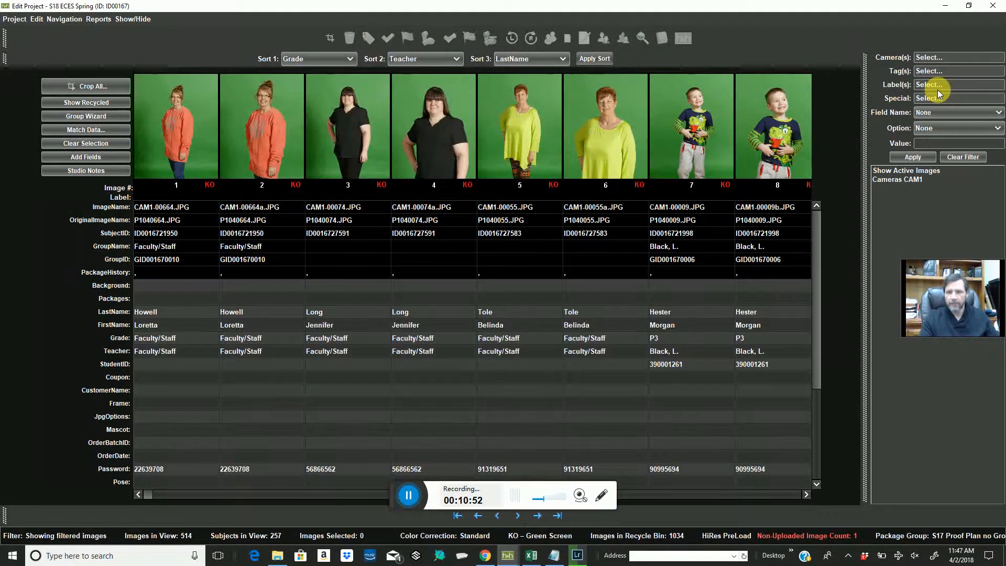
click(929, 59)
click(937, 105)
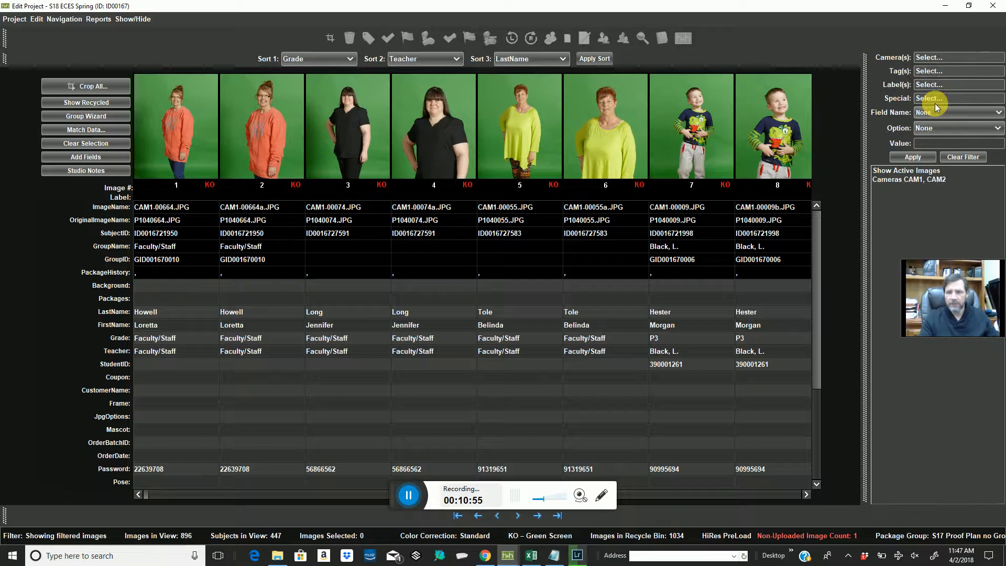
click(930, 58)
click(938, 115)
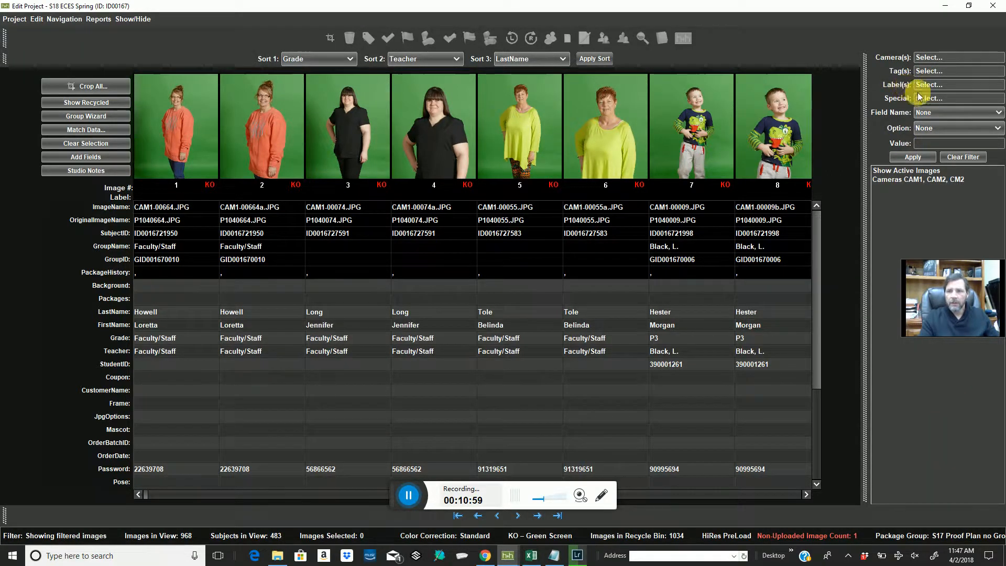
Limit the filtered images to one image per subject, then select all of them and copy their data.
click(920, 99)
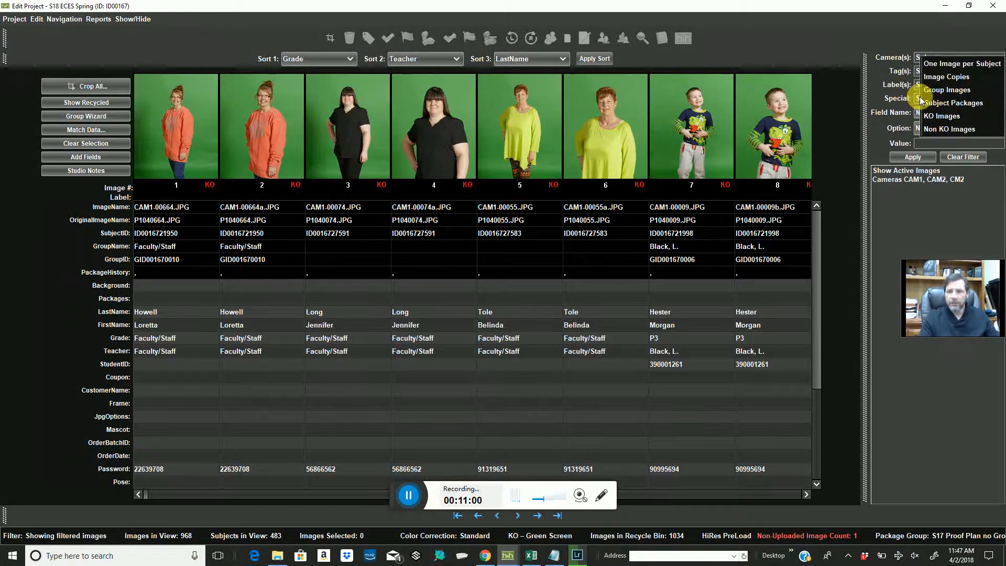
click(926, 65)
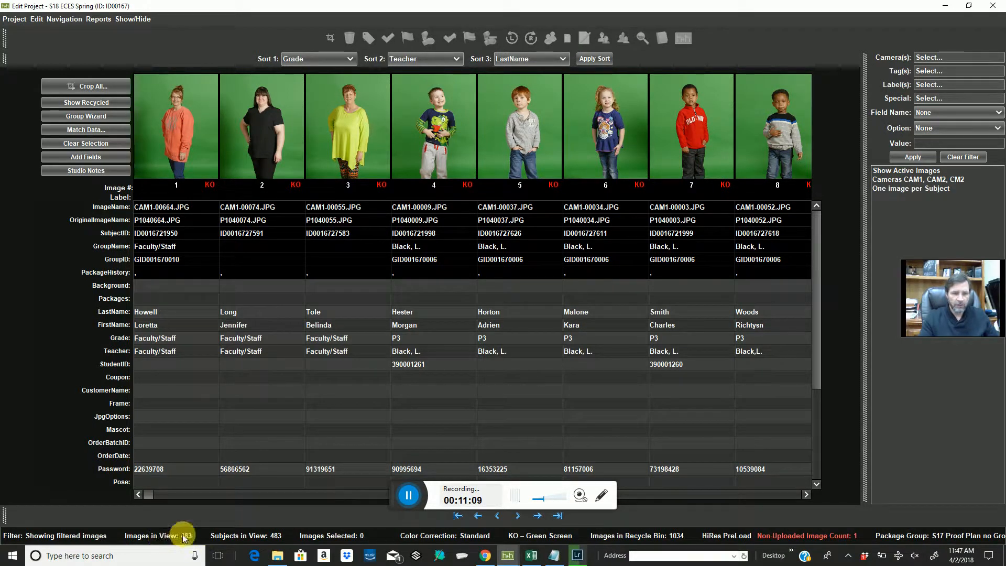
click(164, 108)
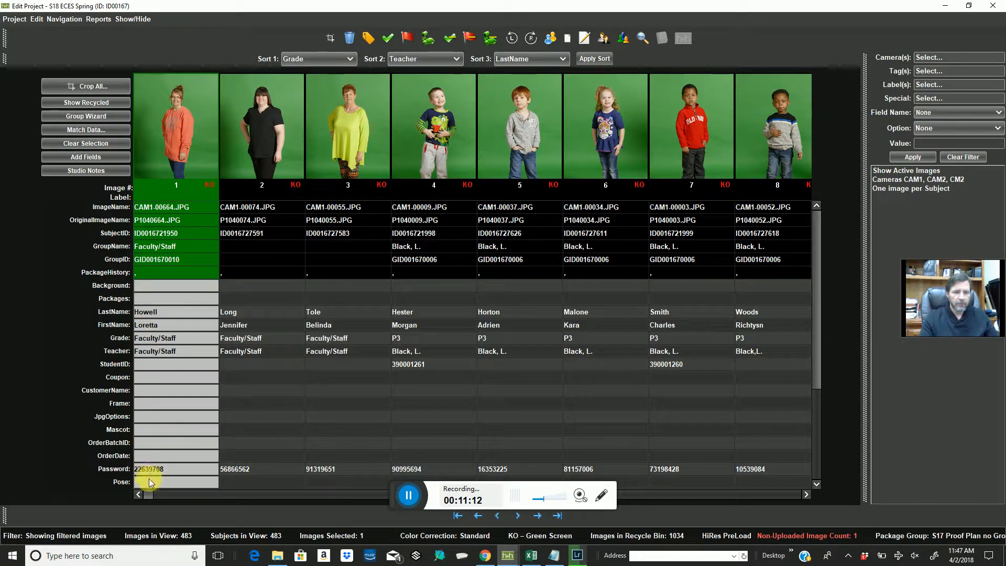
key(ctrl+a)
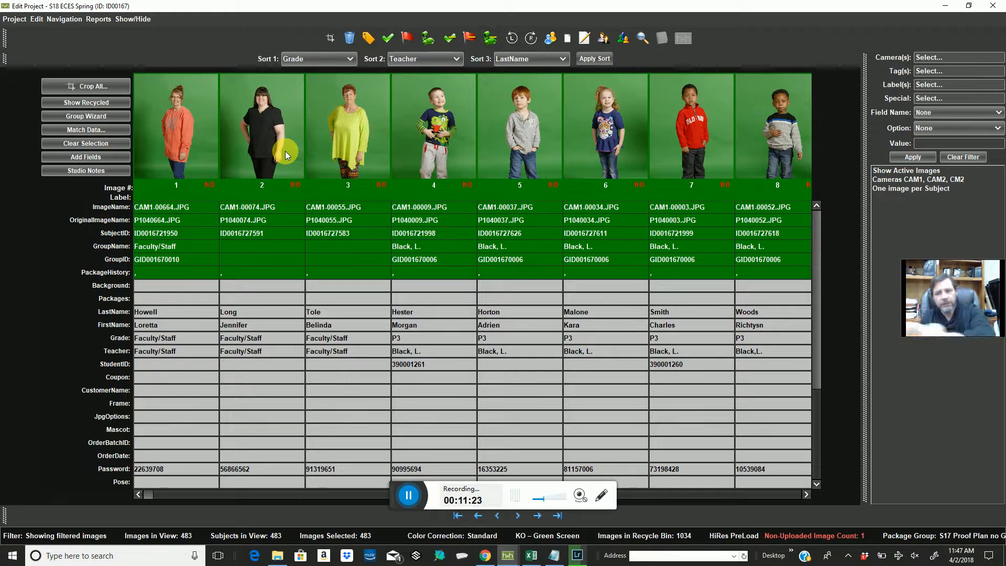
Return to Excel, add a new worksheet and paste the copied subject data as HTML starting at cell A1.
click(531, 556)
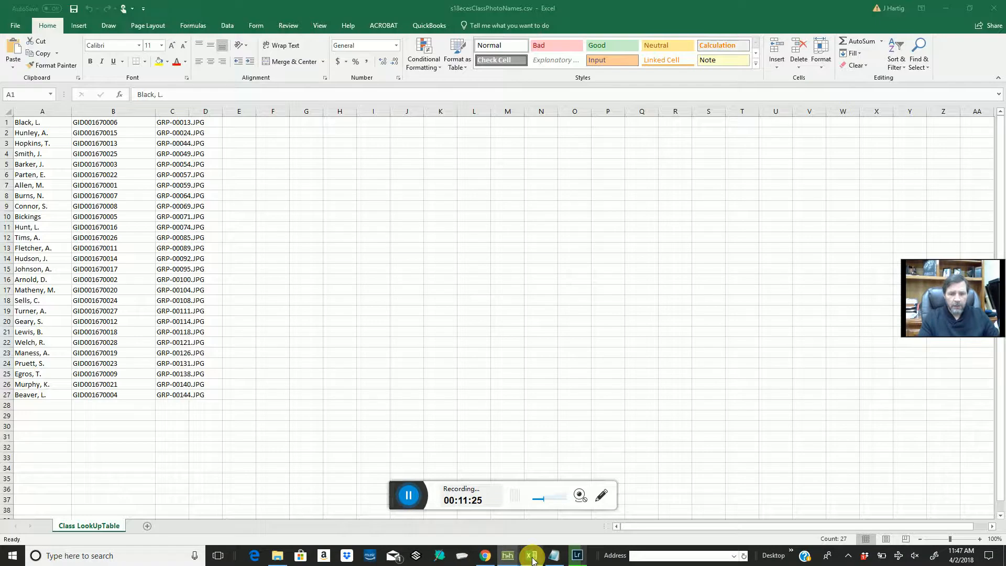
click(149, 526)
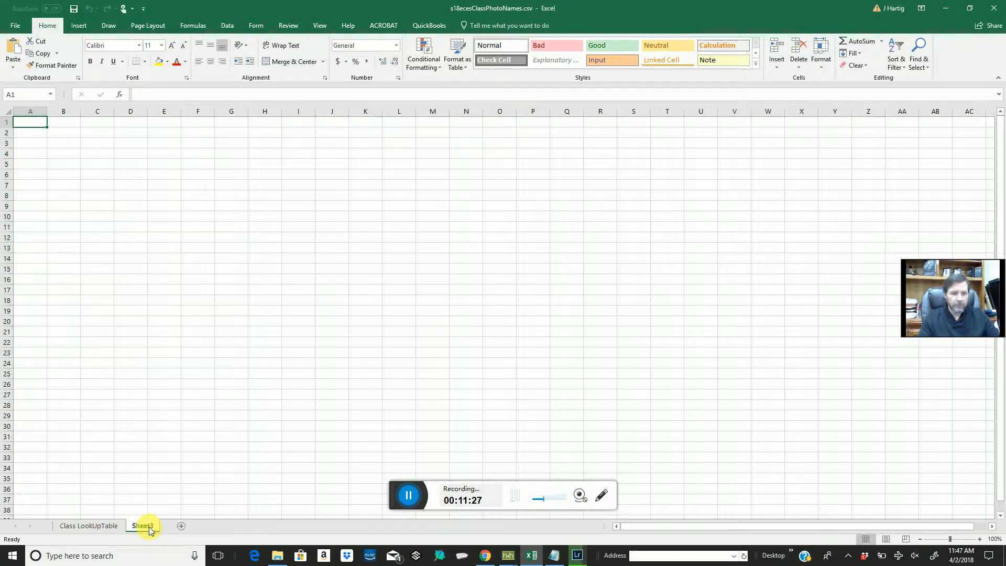
right_click(30, 128)
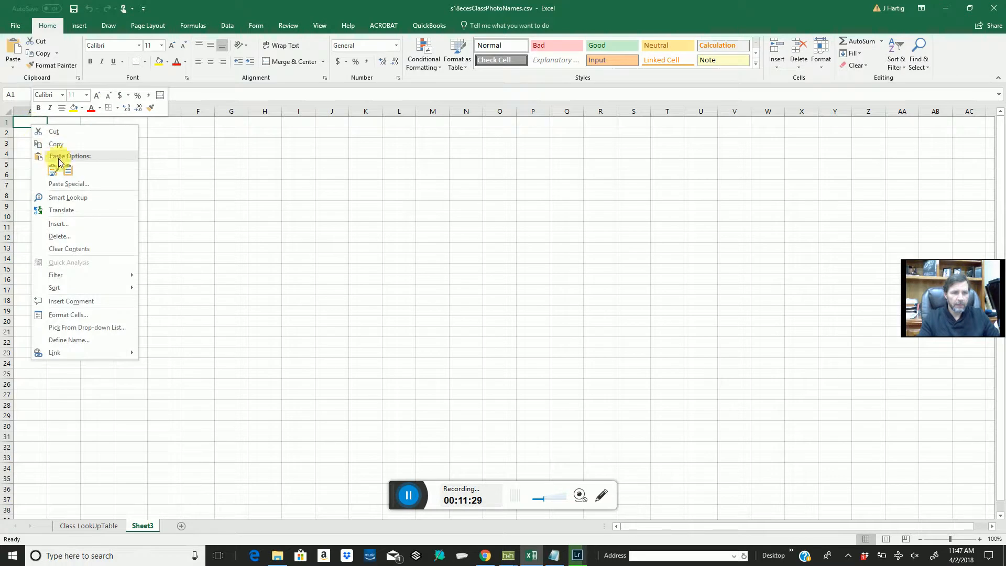
click(67, 183)
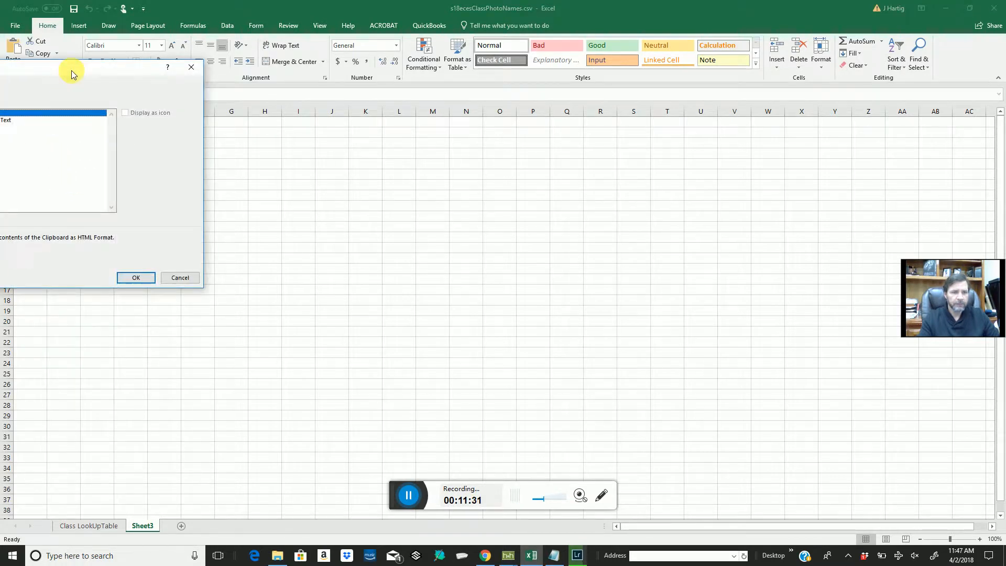
drag(72, 74, 160, 79)
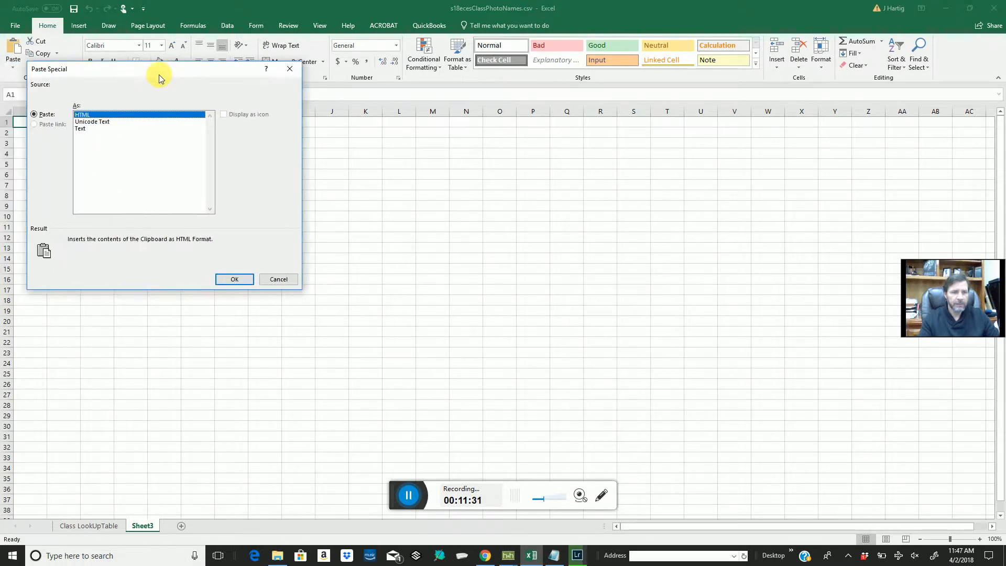
click(232, 280)
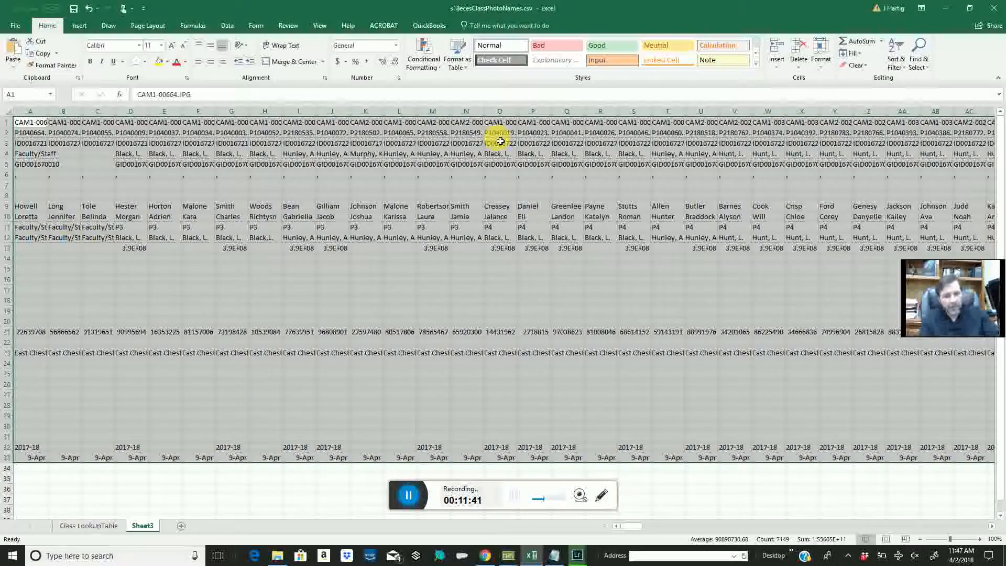
Copy the pasted subject data and paste it transposed into another new worksheet starting at cell A1.
key(ctrl+c)
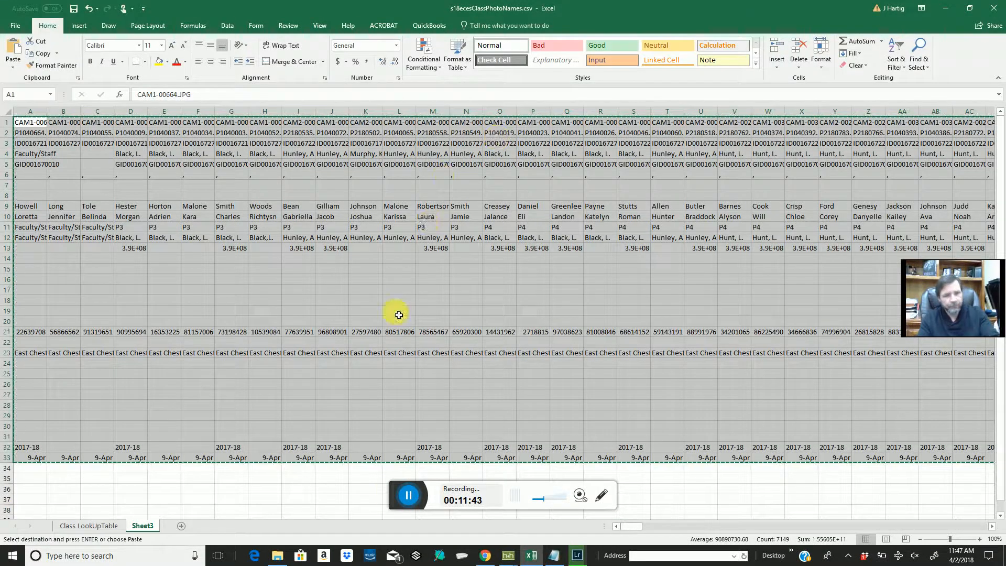
click(181, 526)
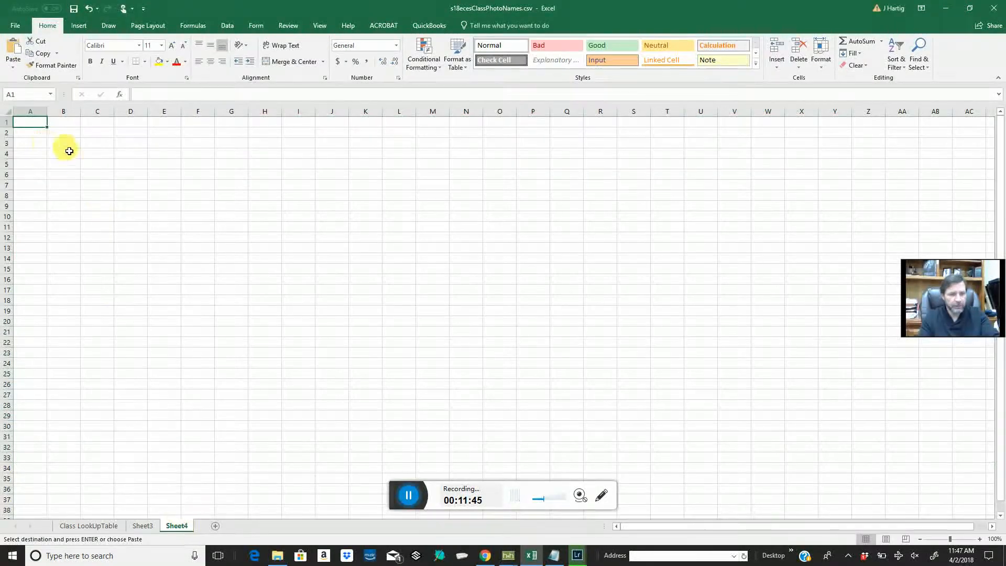
right_click(31, 126)
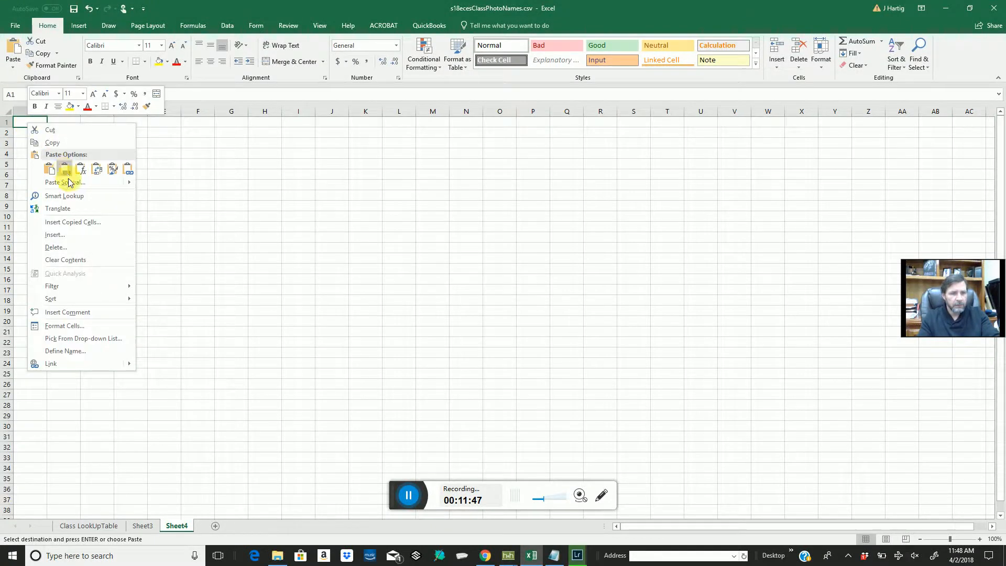
mouse_move(127, 182)
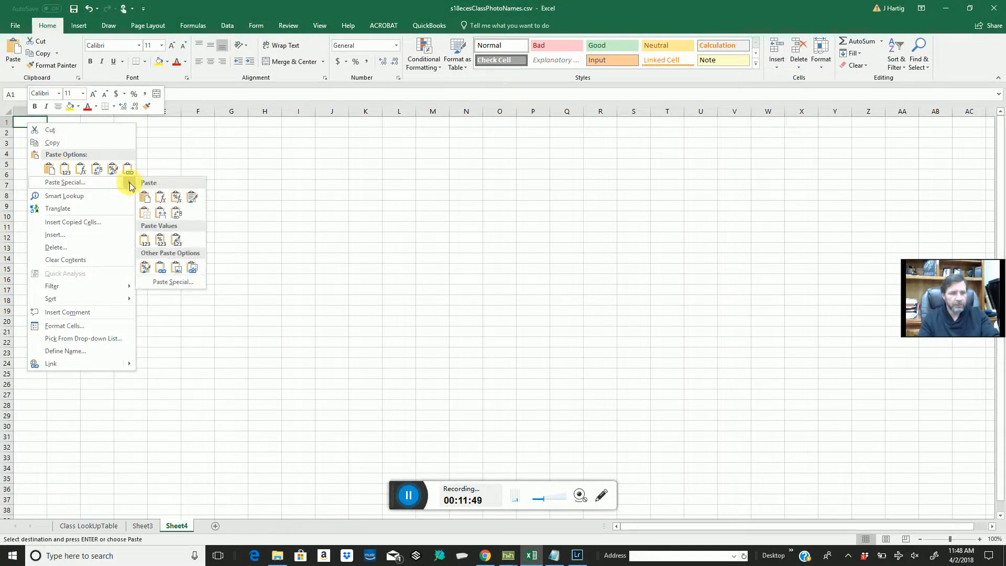
click(174, 285)
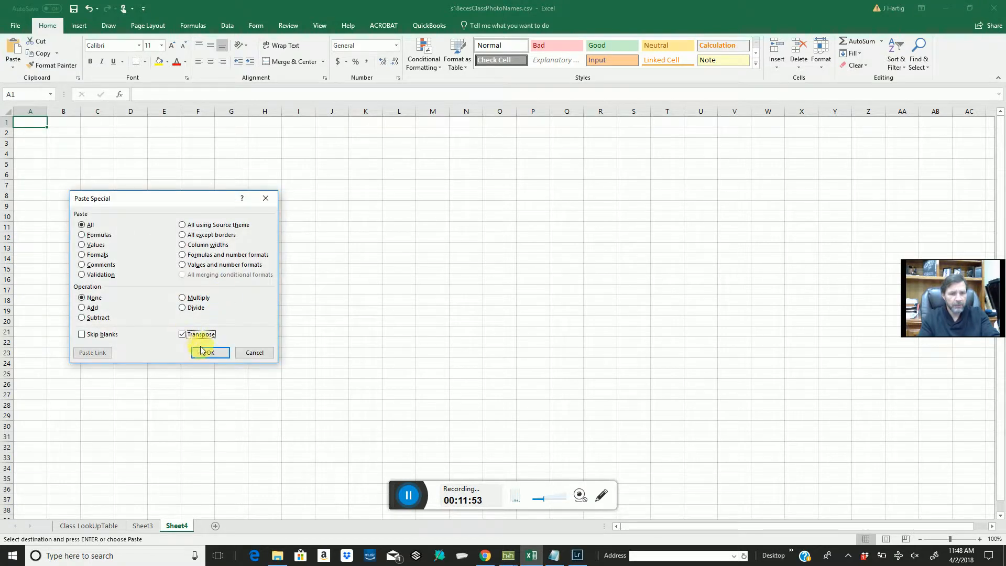
click(207, 353)
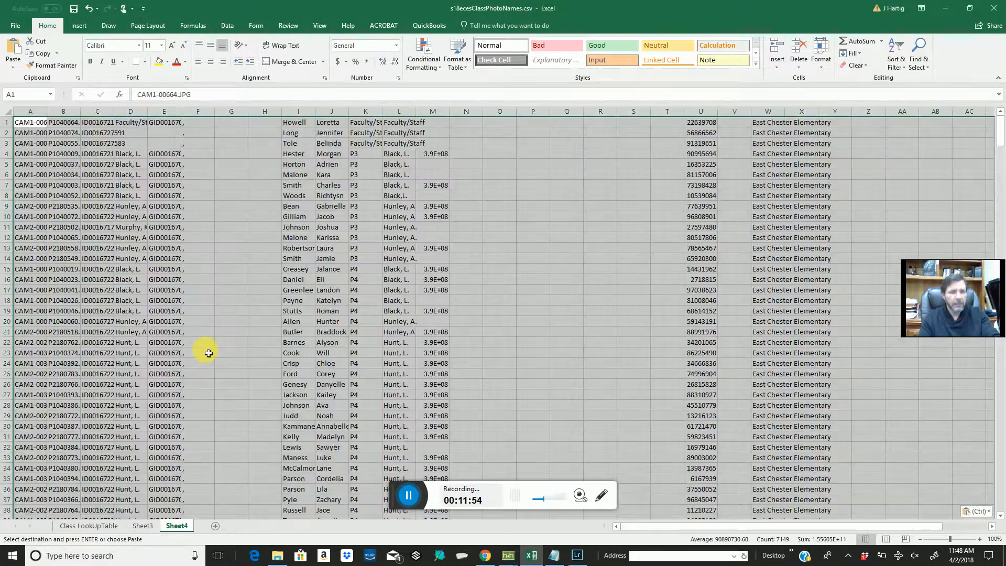
Insert a blank row above the first subject record and widen the data columns, including student ID column M, to show full values.
click(7, 122)
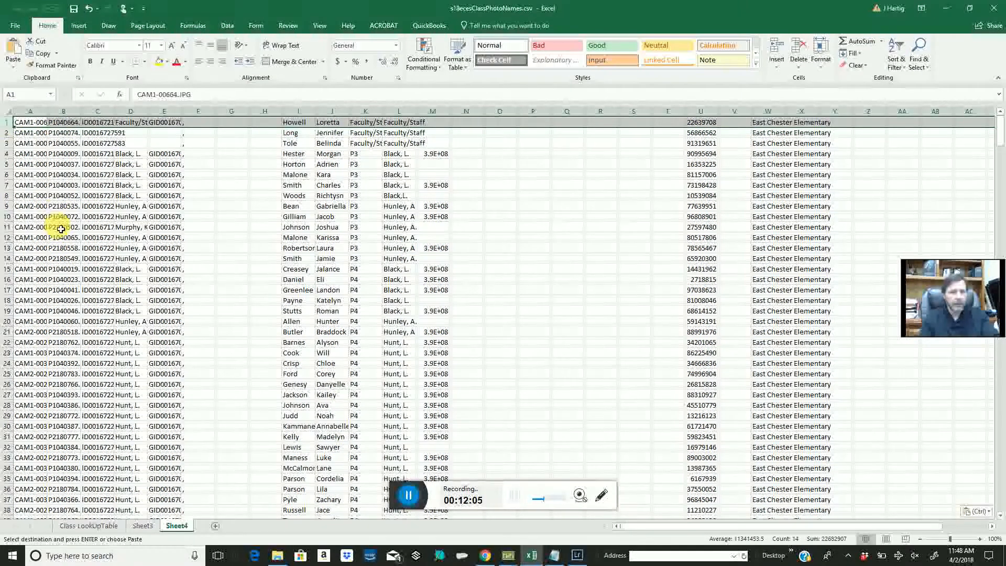
right_click(10, 125)
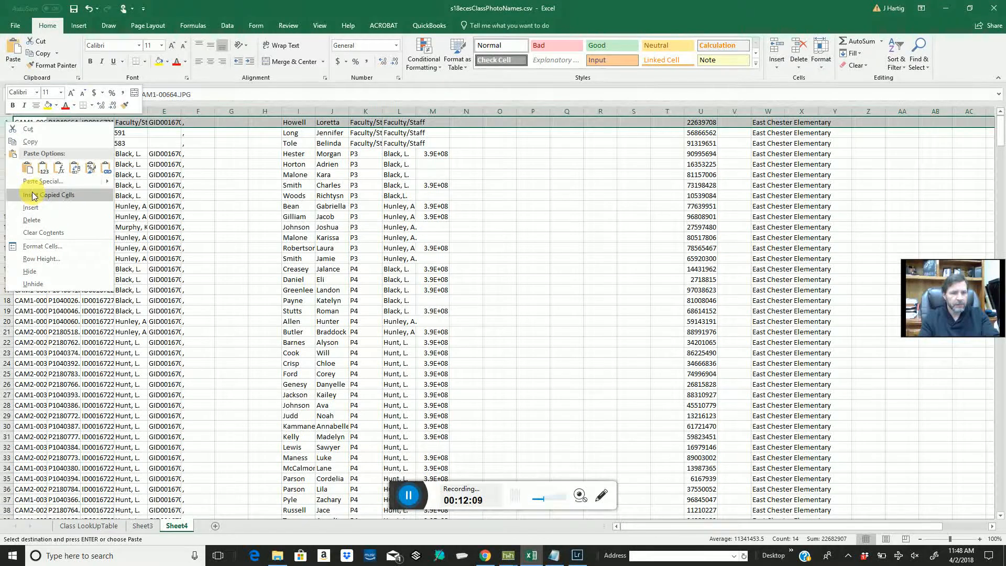
click(36, 210)
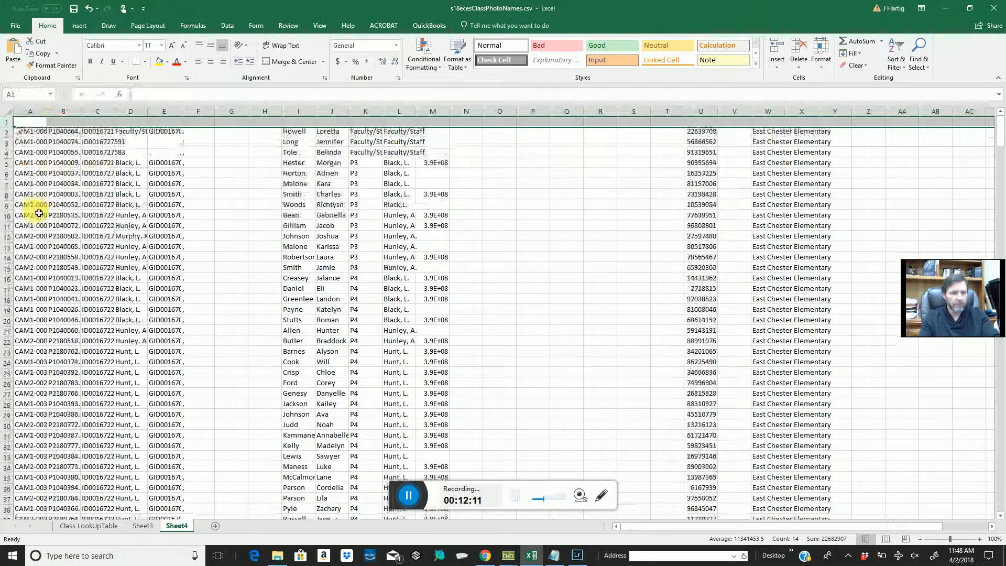
click(33, 125)
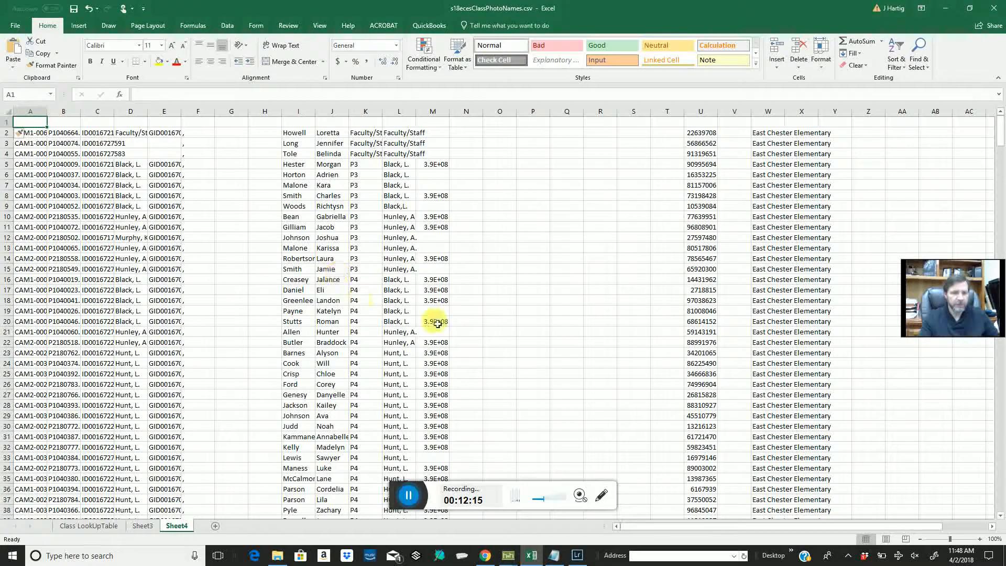
drag(454, 119, 483, 124)
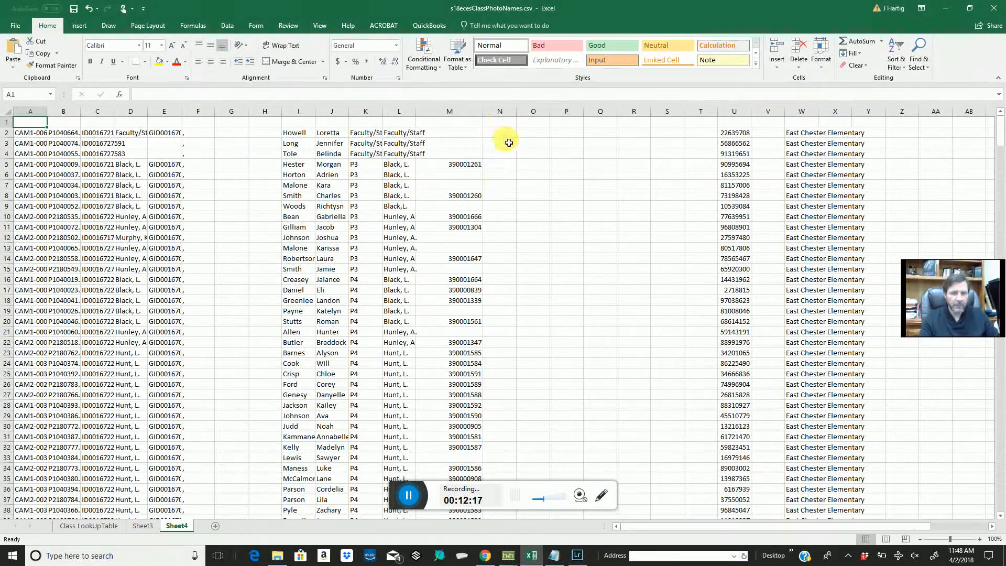
click(410, 495)
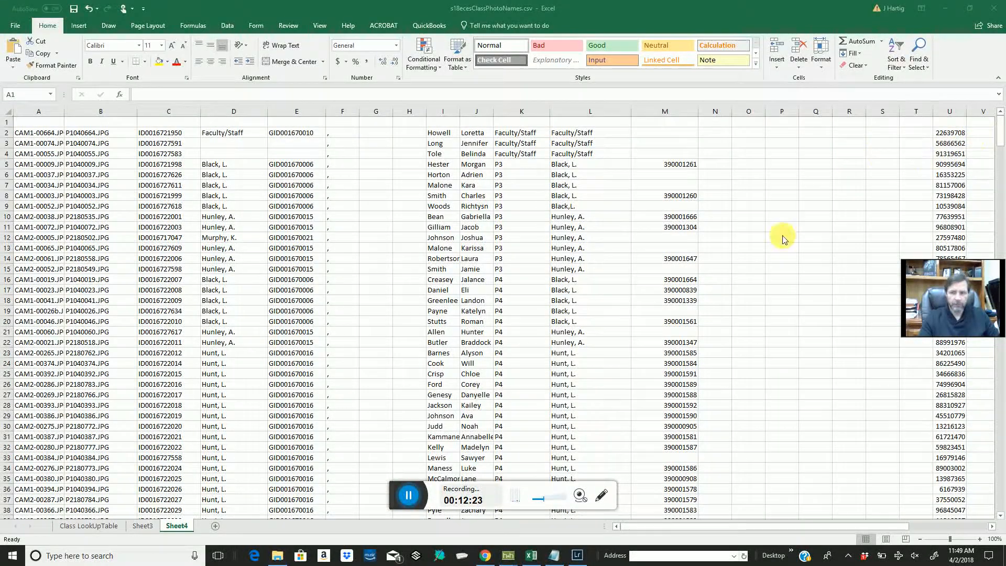
Switch to the ECES Spring project window, examine the full list and order of its data fields, and return to Excel.
click(501, 559)
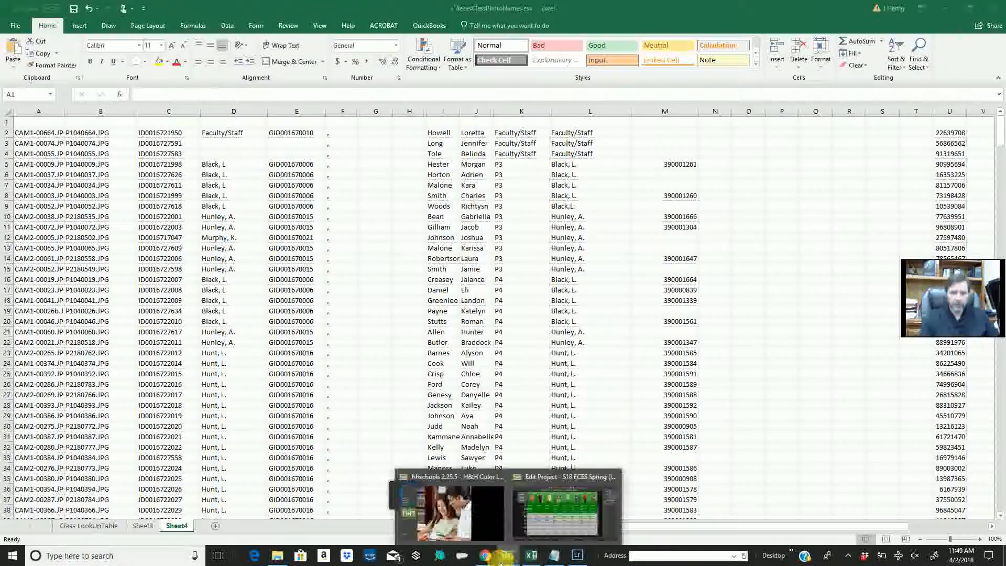
click(545, 512)
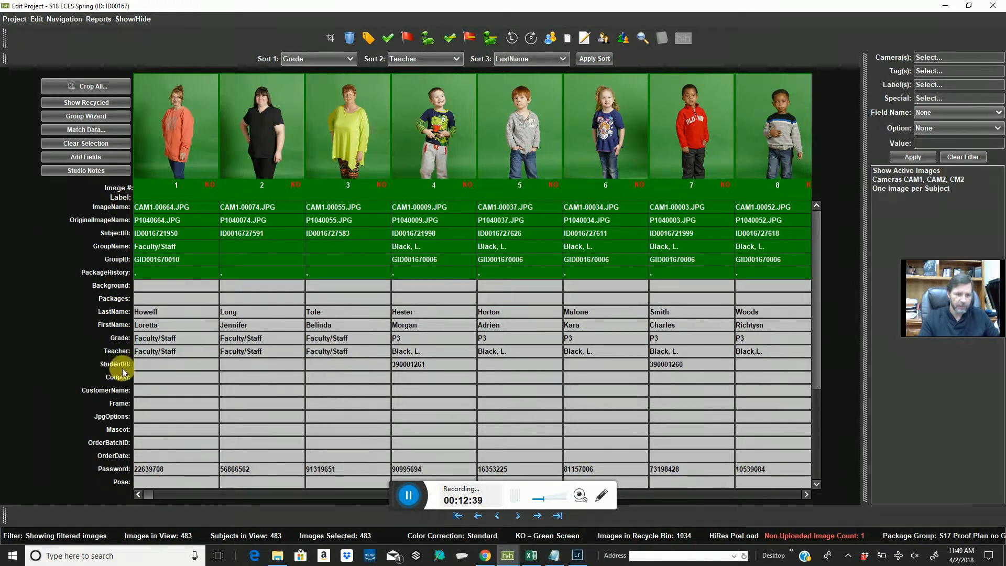
scroll(137, 381, down, 1)
scroll(138, 381, down, 3)
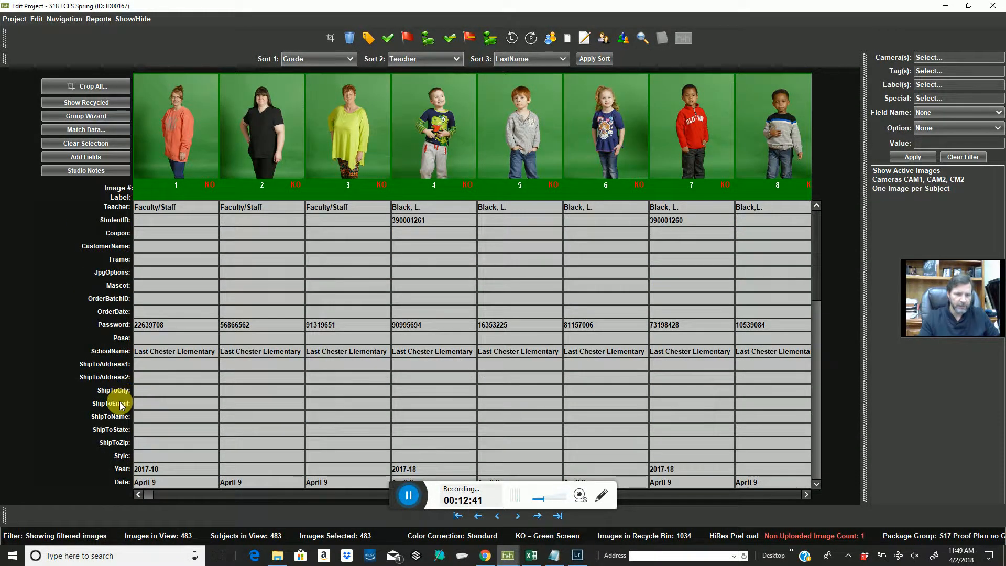
scroll(120, 404, up, 4)
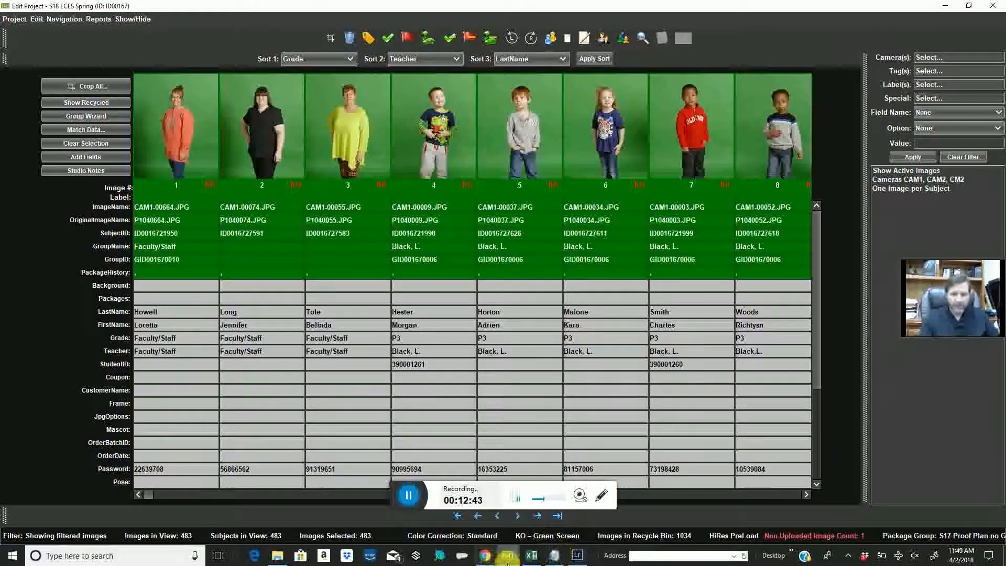
click(533, 556)
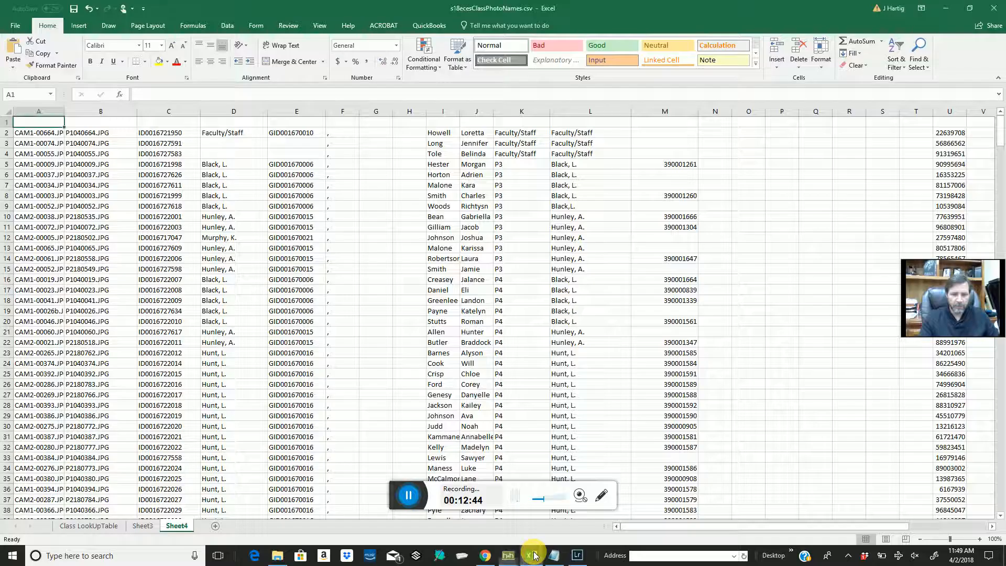
Delete the empty columns N through T between the student IDs and the password column on Sheet4.
click(94, 124)
click(220, 112)
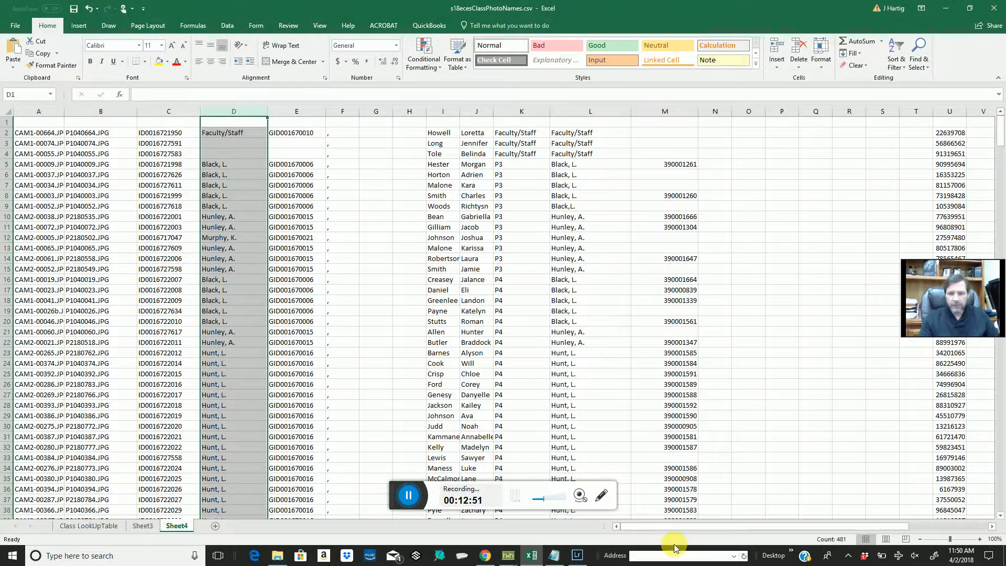
drag(674, 528, 604, 537)
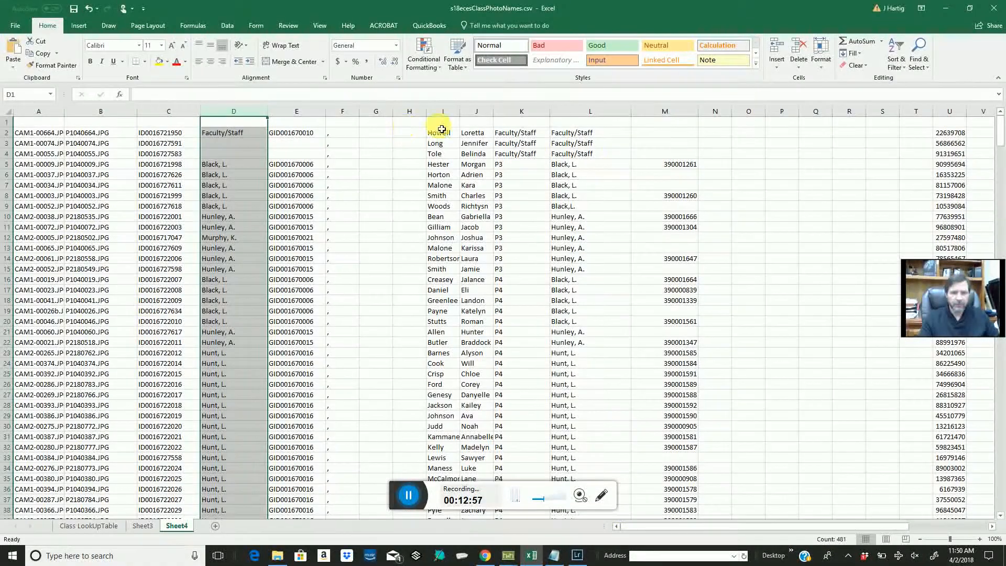
drag(716, 113, 918, 113)
right_click(921, 120)
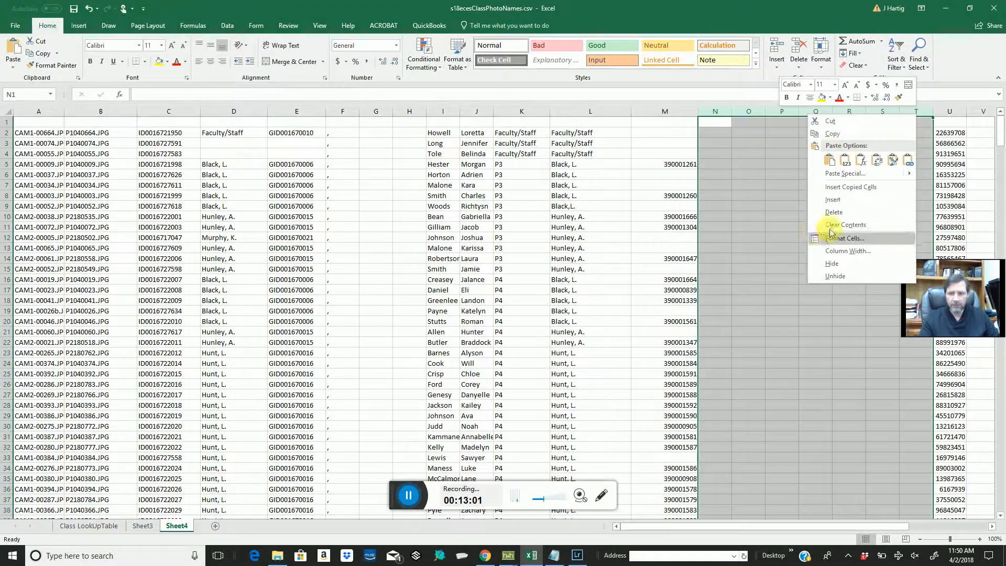
click(829, 213)
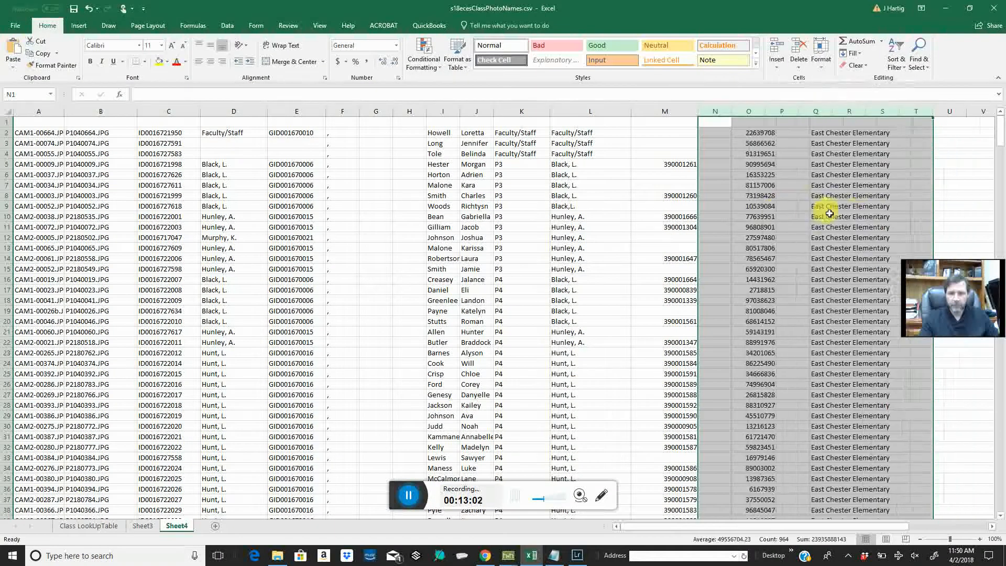
Delete empty column O before the school name, and remove columns F through H between the group ID and last name.
click(746, 112)
right_click(746, 112)
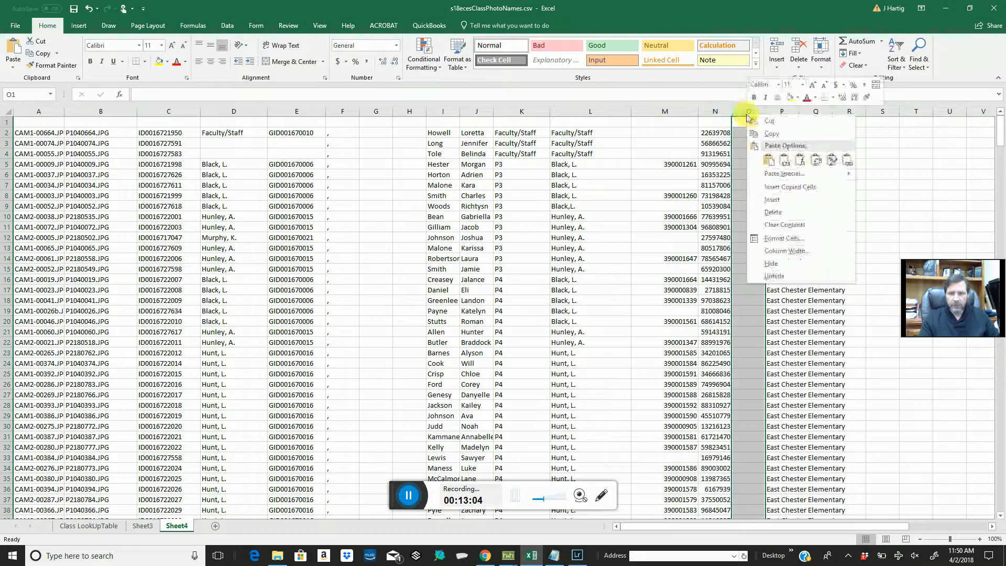
click(770, 214)
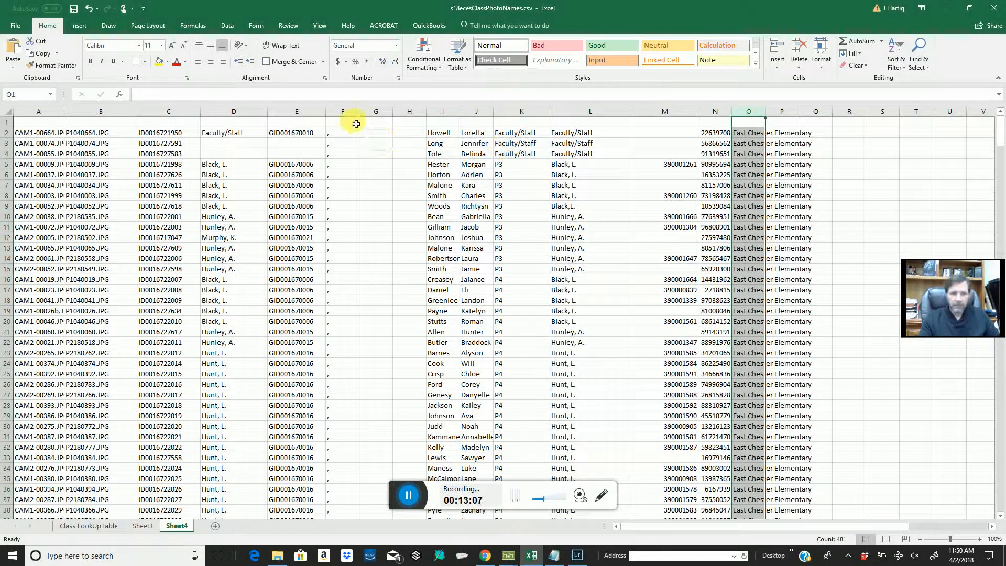
drag(344, 111, 410, 120)
right_click(411, 120)
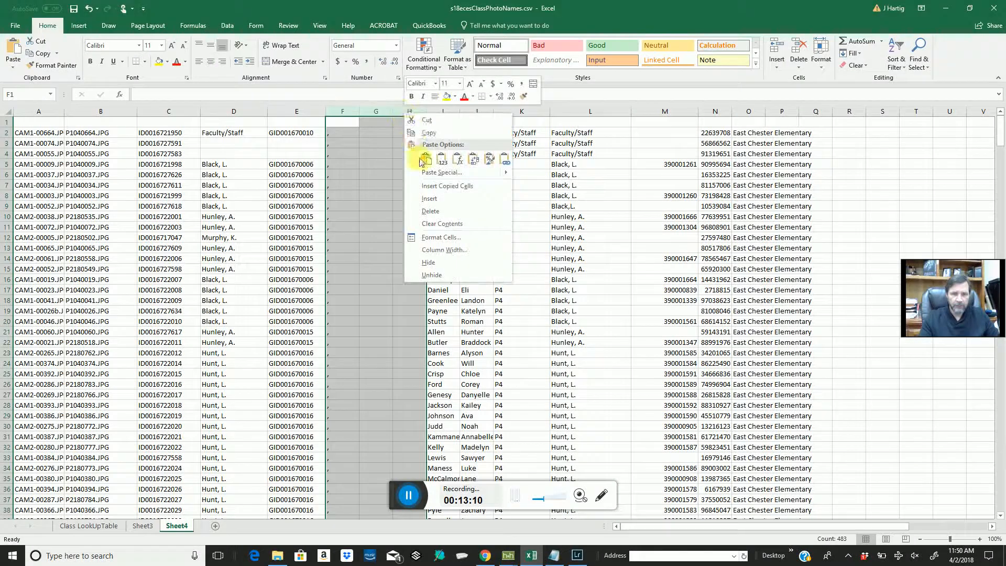
click(431, 212)
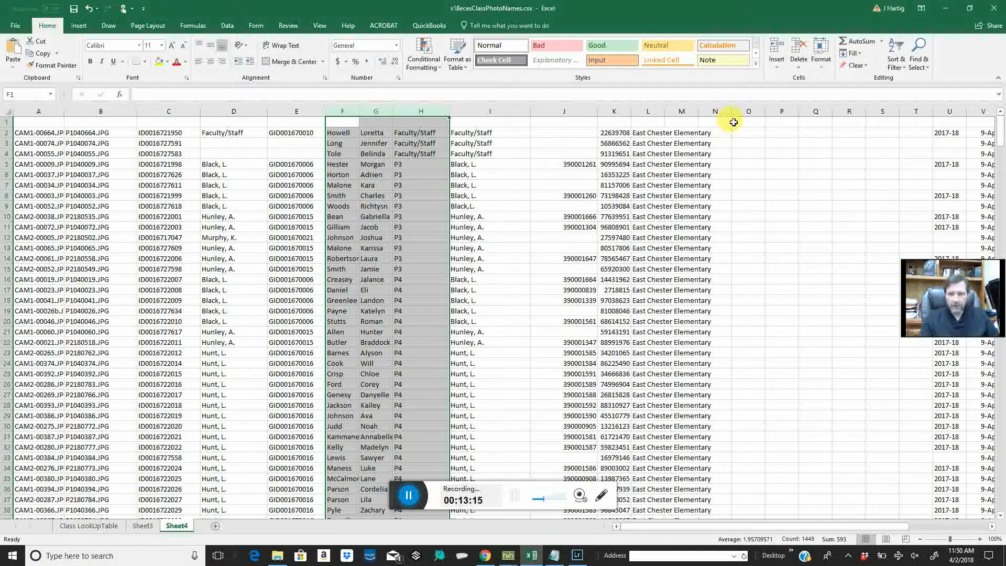
Delete the empty columns N through T before the year values, and widen column M to 17.57 for the full school name.
drag(721, 117, 909, 116)
right_click(910, 116)
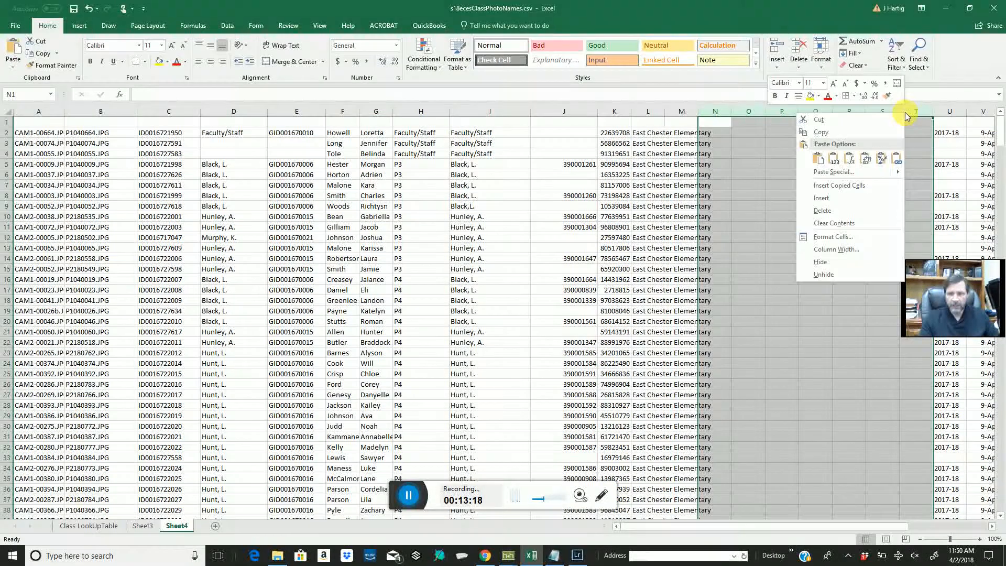
click(825, 213)
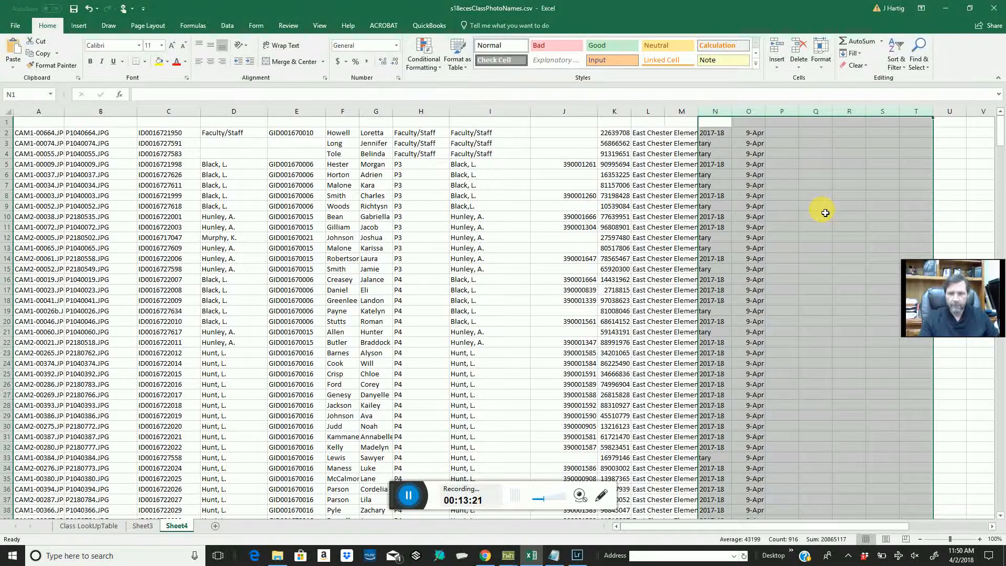
drag(704, 112, 733, 115)
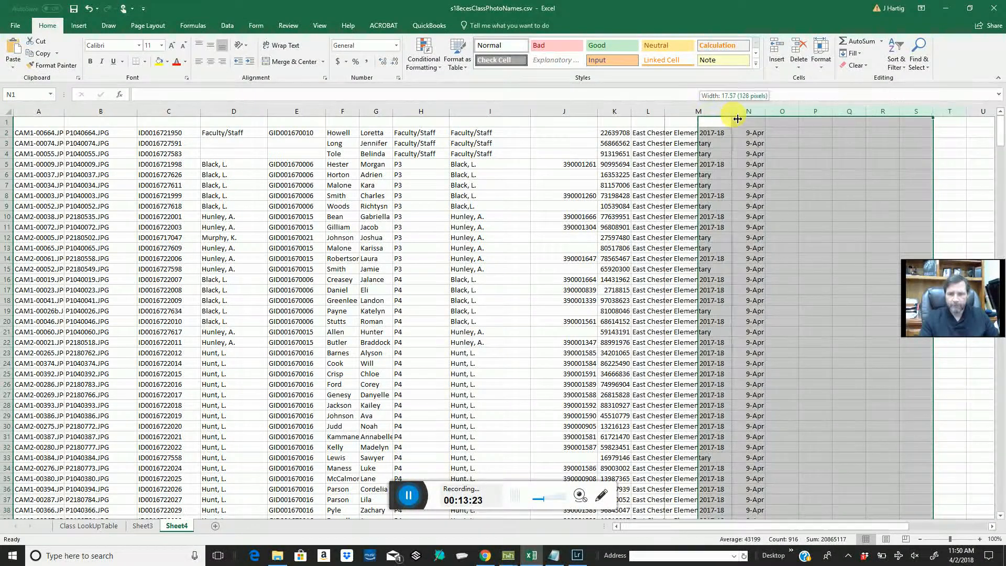
Try to fill the year 2017-18 from cell N2 down through N4.
click(749, 134)
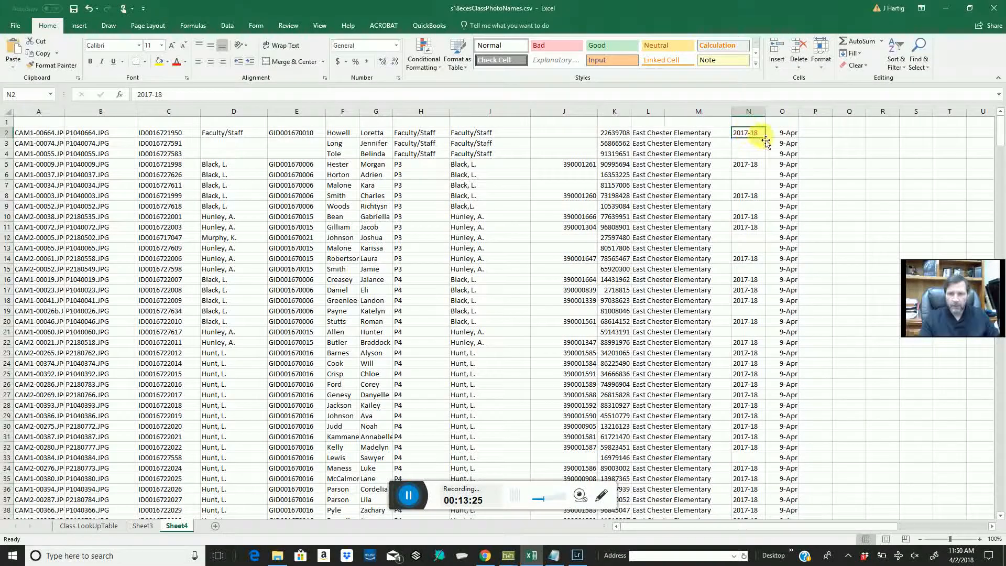
drag(766, 138, 769, 153)
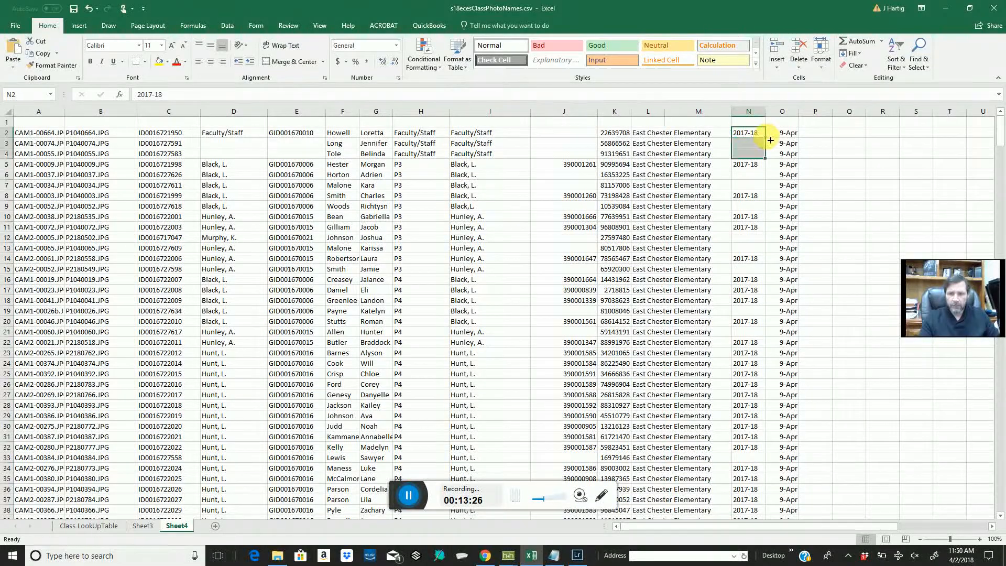
click(764, 166)
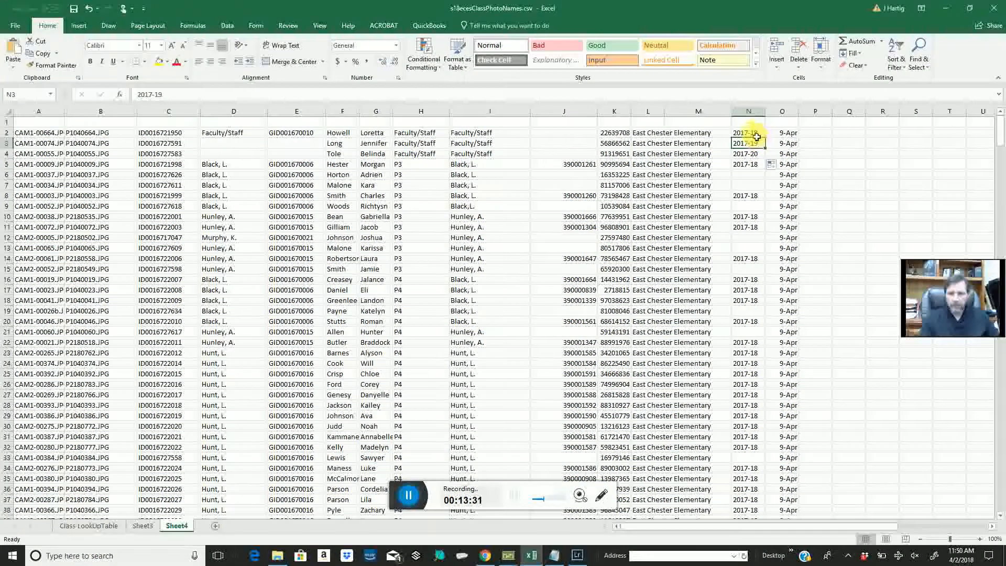
Copy the year 2017-18 from cell N2 and paste it over all subject rows below in column N.
drag(750, 148, 750, 171)
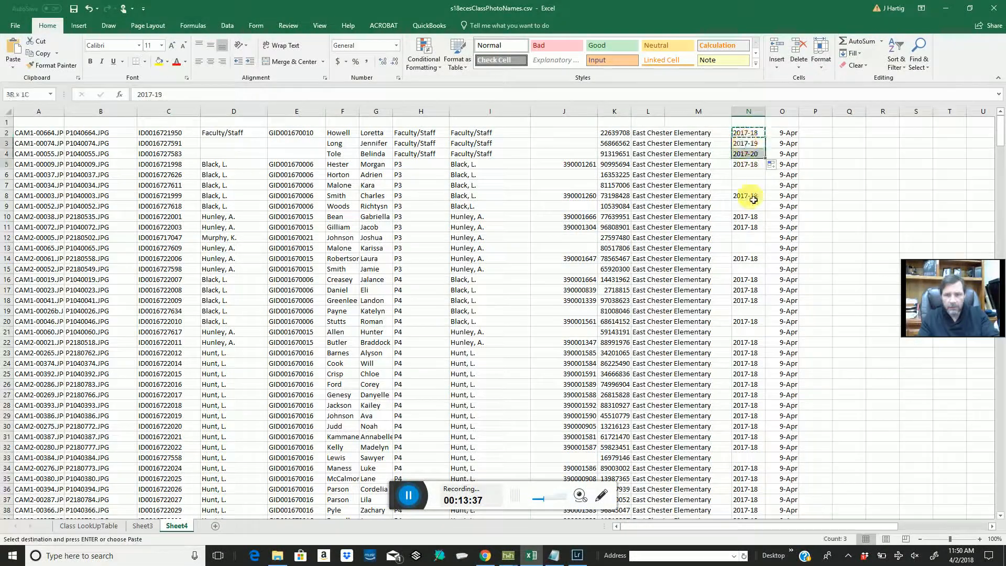
drag(753, 199, 750, 478)
text(2017-18)
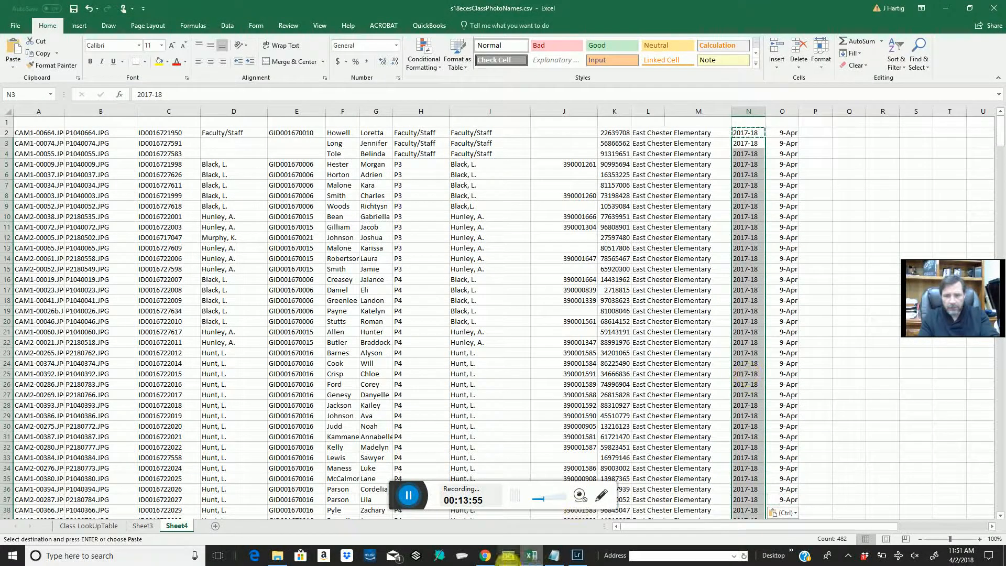
Switch to the ECES Spring project window, clear the image filter and select all active images.
click(508, 555)
click(571, 495)
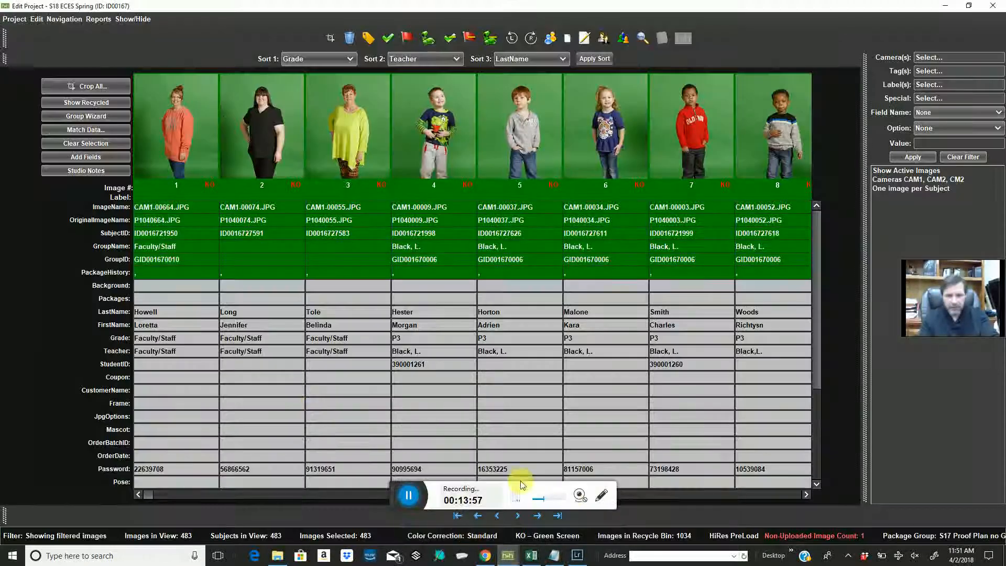
click(168, 144)
key(ctrl+a)
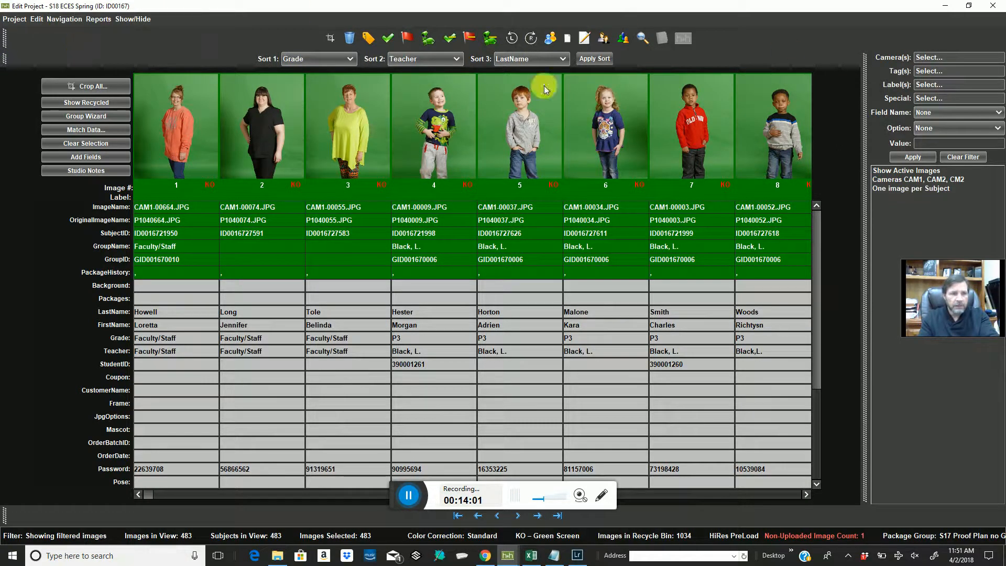
click(972, 158)
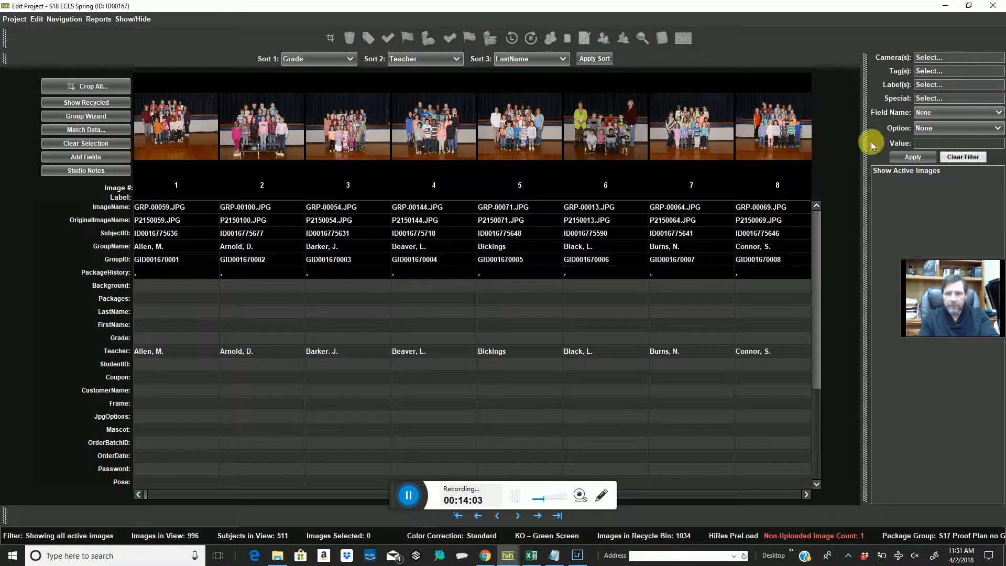
click(151, 129)
key(ctrl+a)
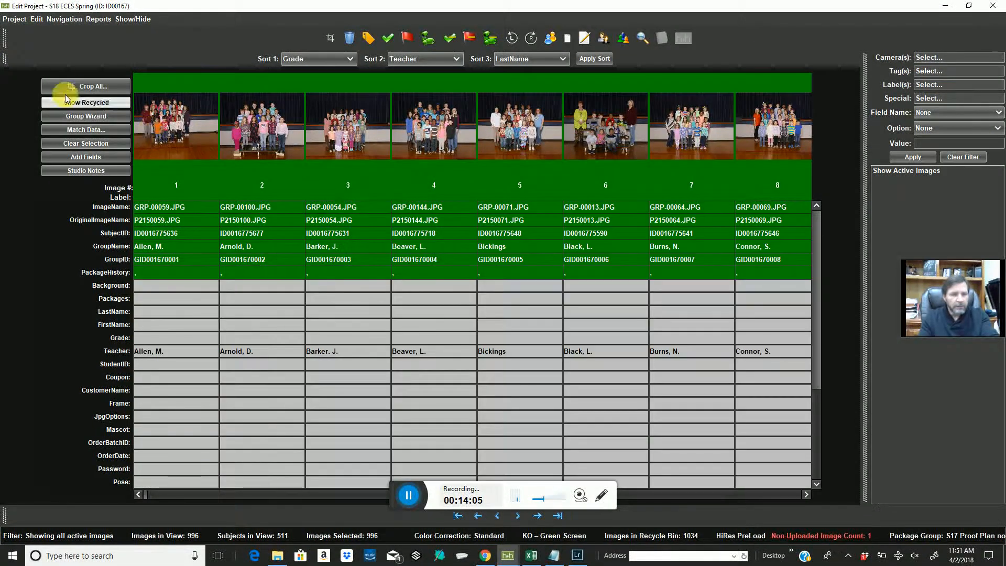
Set the Year field of all selected images to 2017-2018 and accept the change.
click(37, 19)
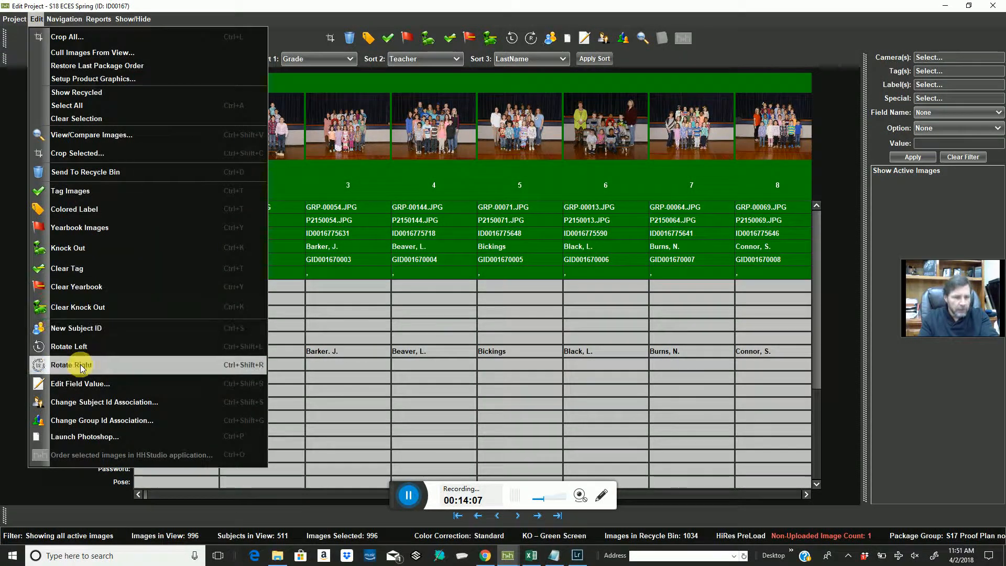
click(89, 385)
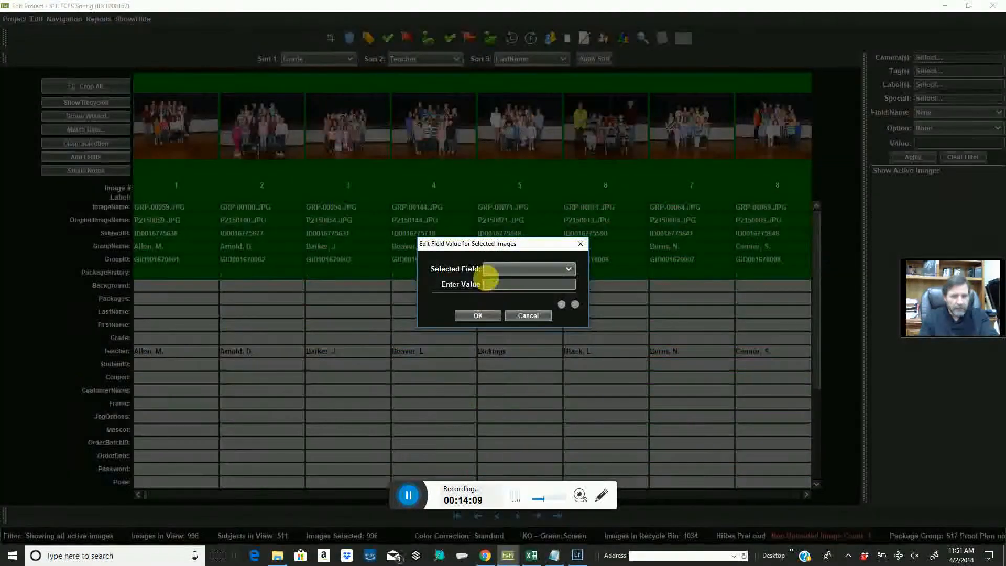
click(497, 287)
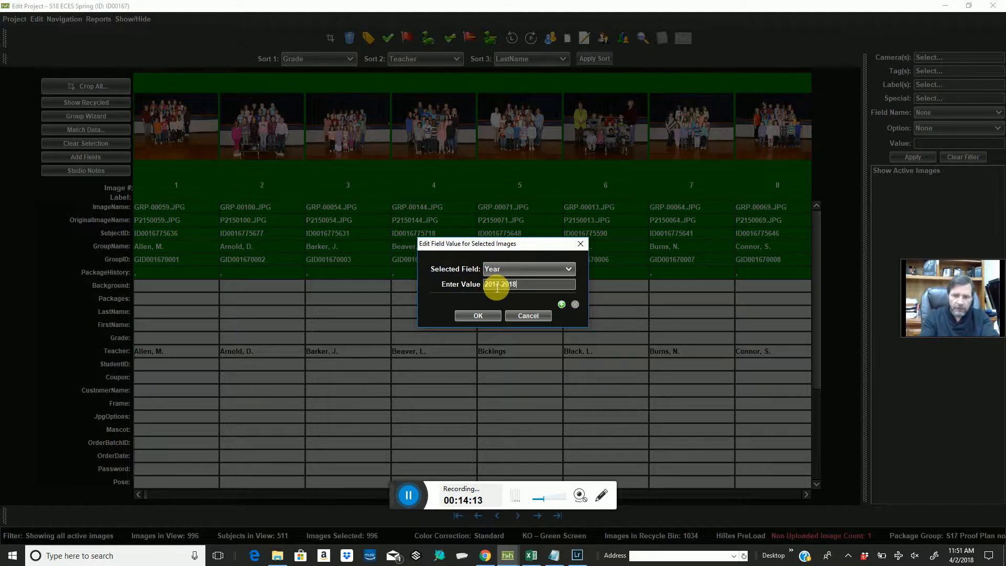
click(480, 313)
click(484, 346)
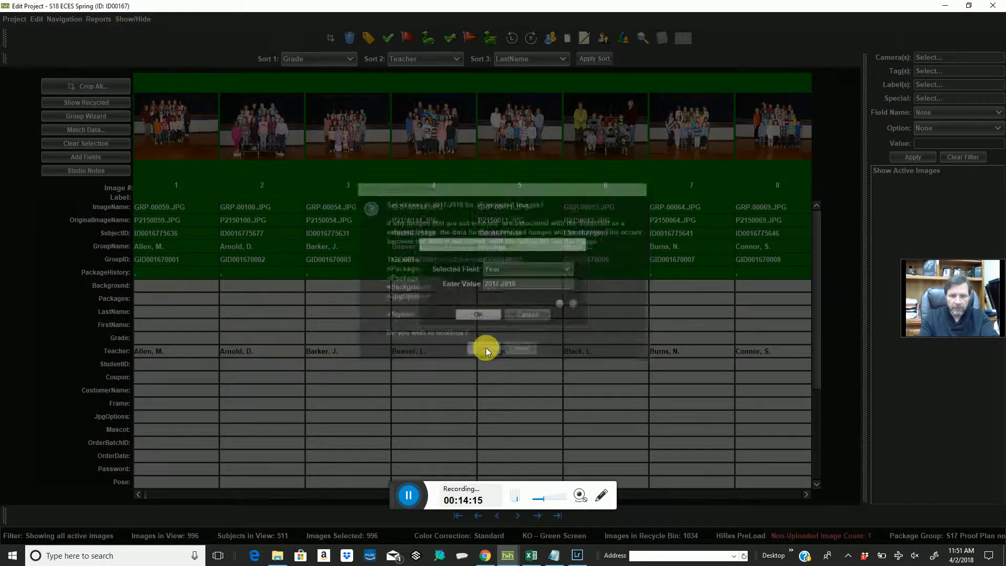
Return to Excel, widen column A to show the full image names, and clear the copy selection.
click(530, 556)
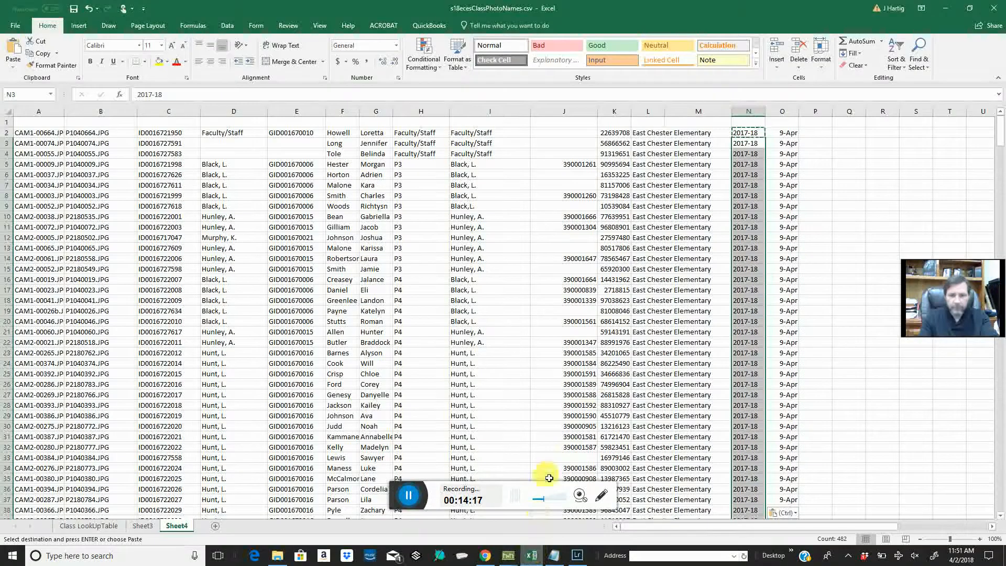
click(613, 334)
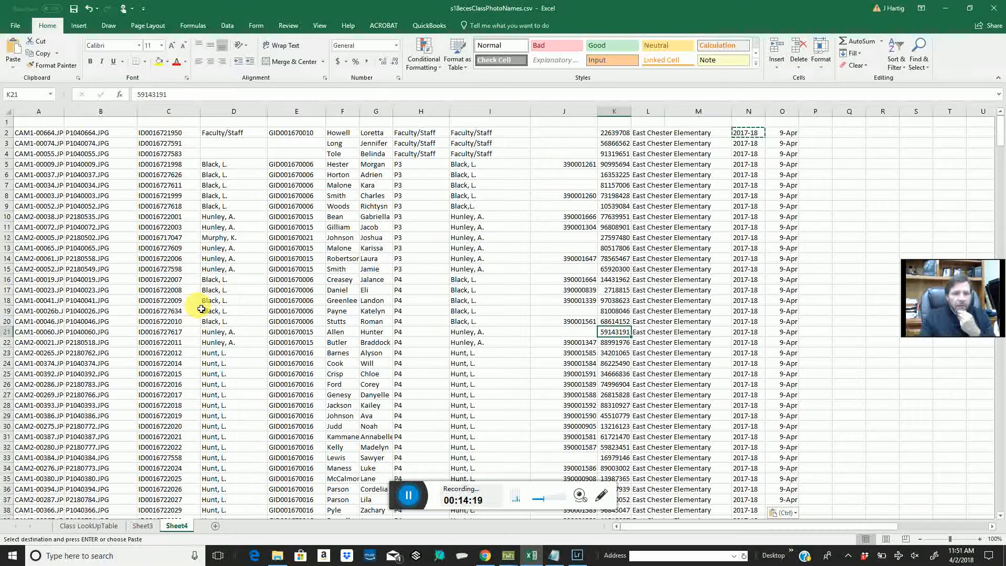
scroll(201, 309, down, 3)
scroll(201, 309, up, 3)
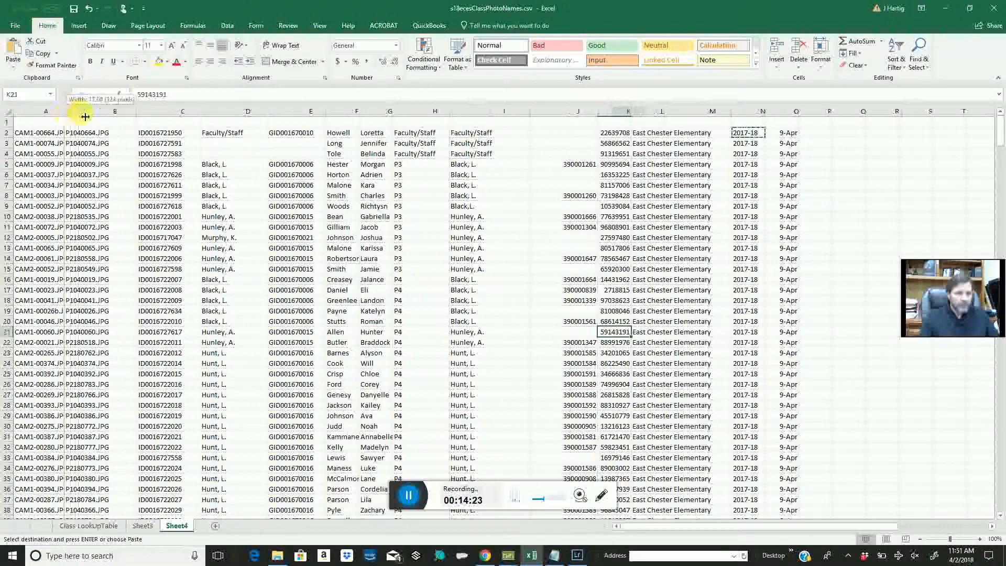
double_click(64, 112)
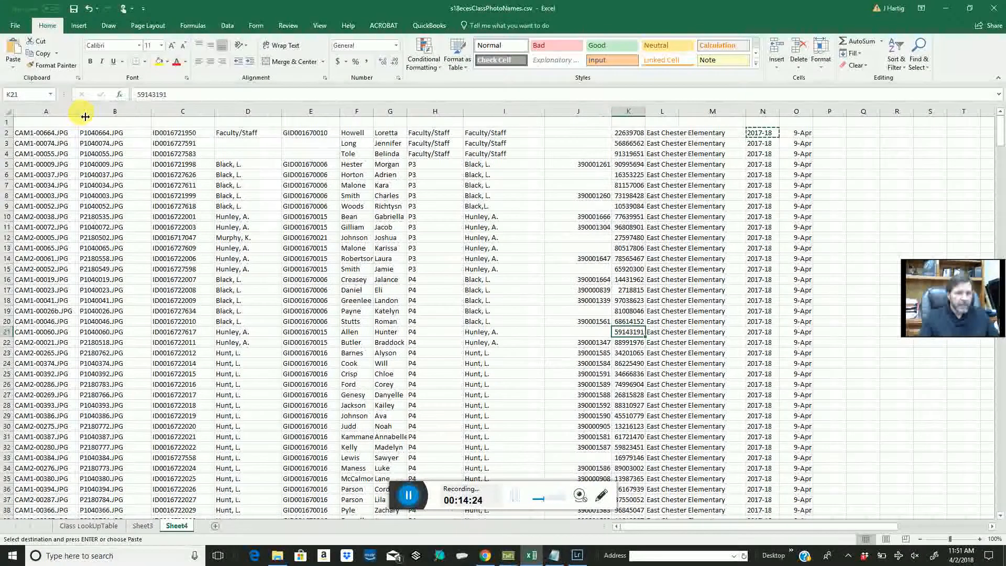
click(829, 137)
key(Escape)
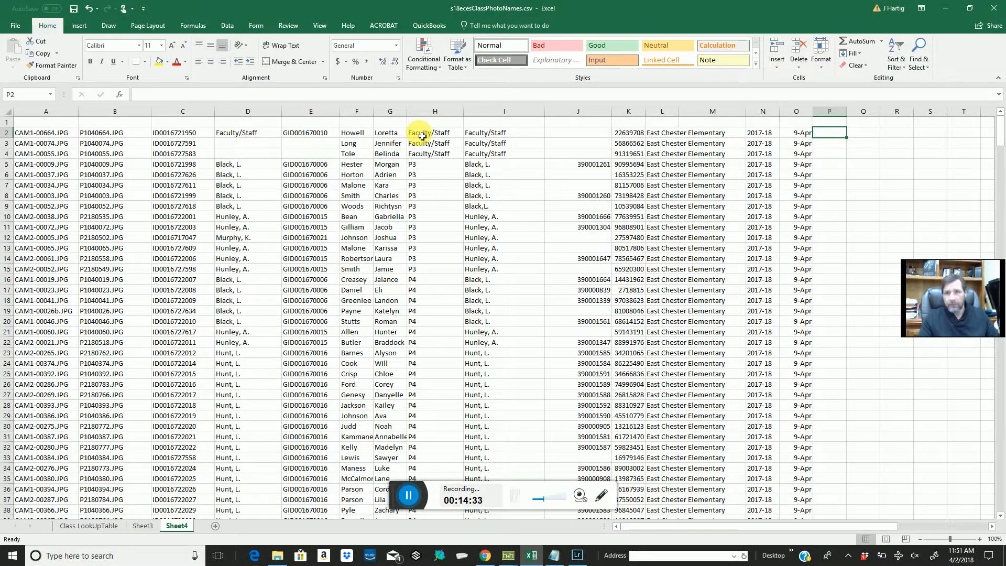
click(408, 495)
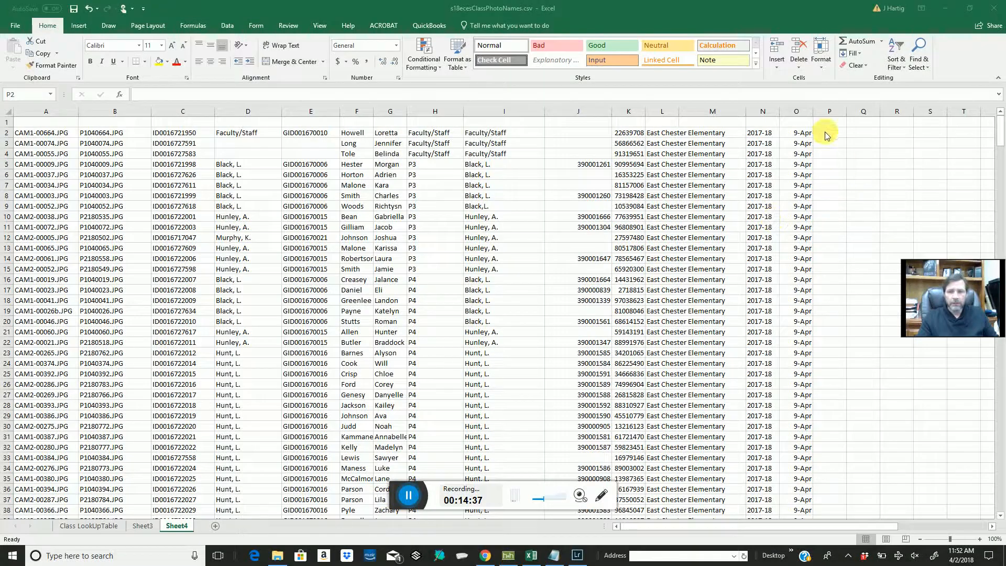
click(46, 135)
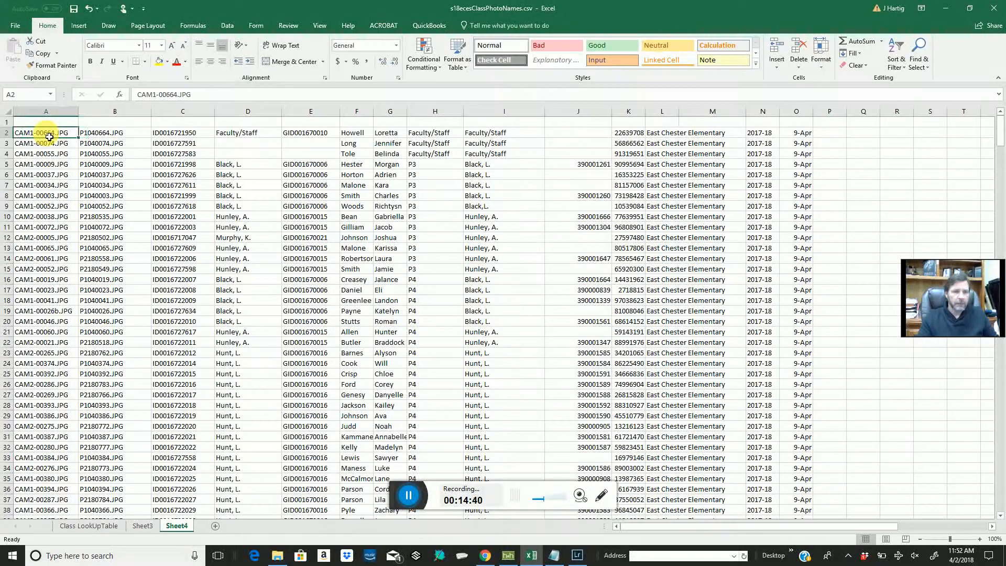
click(834, 135)
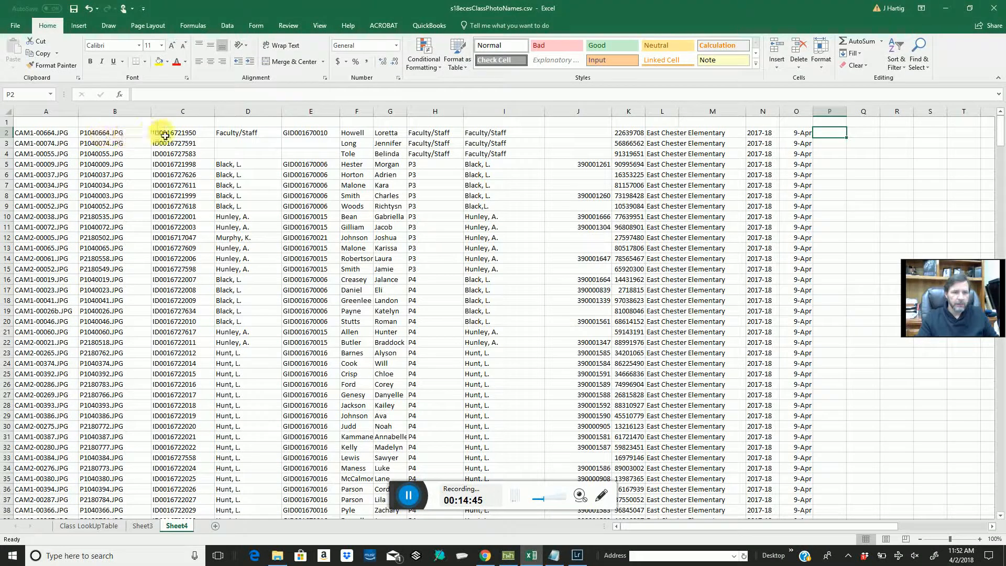
click(295, 135)
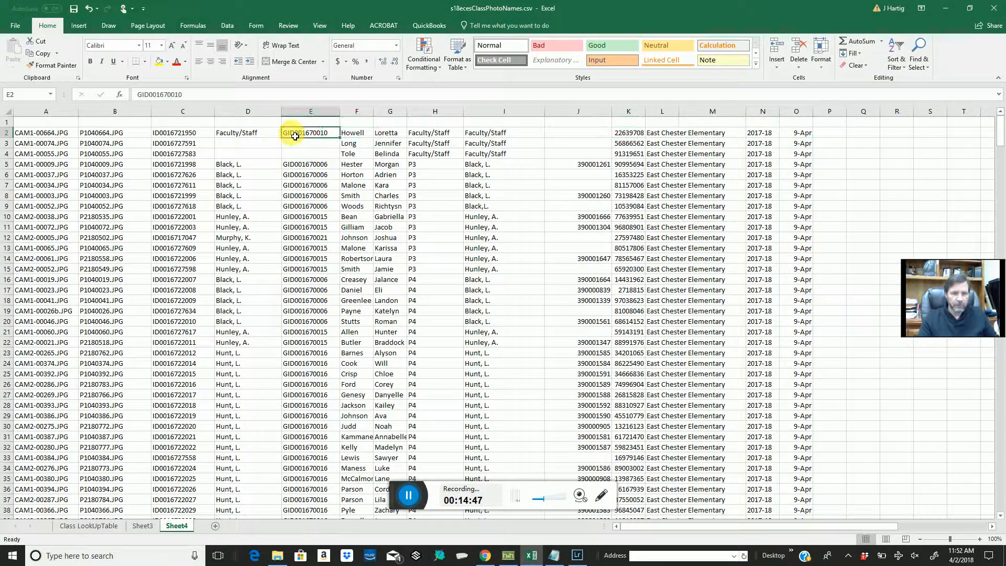
click(835, 136)
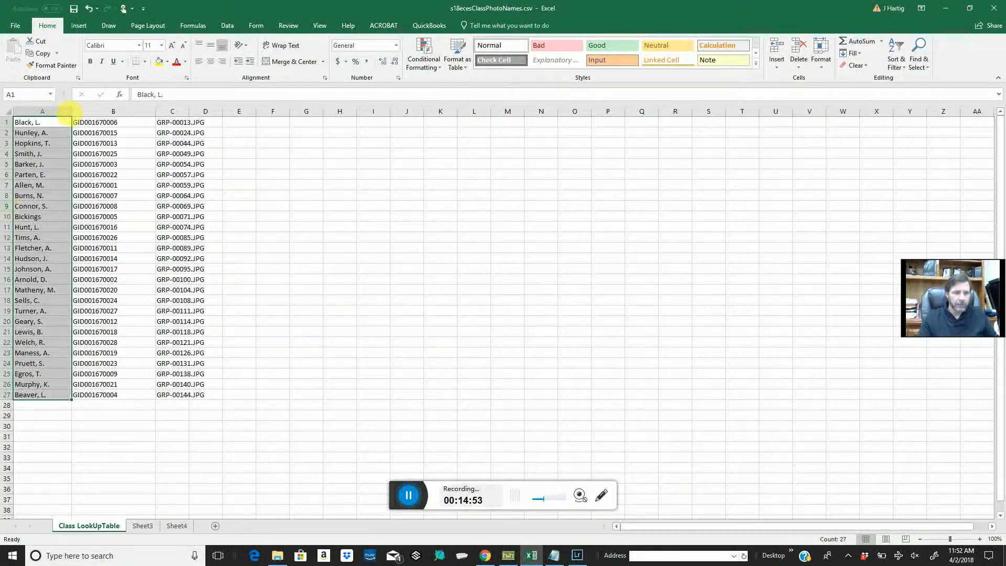
In the Class LookUpTable sheet, widen column C to fit the group image names and inspect the first group ID and image name.
click(91, 126)
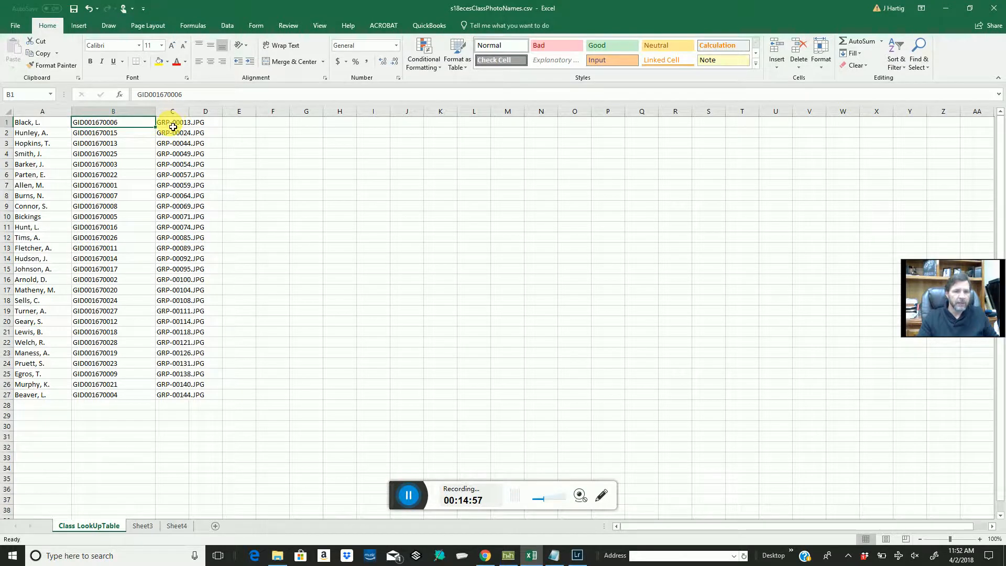
drag(189, 112, 224, 112)
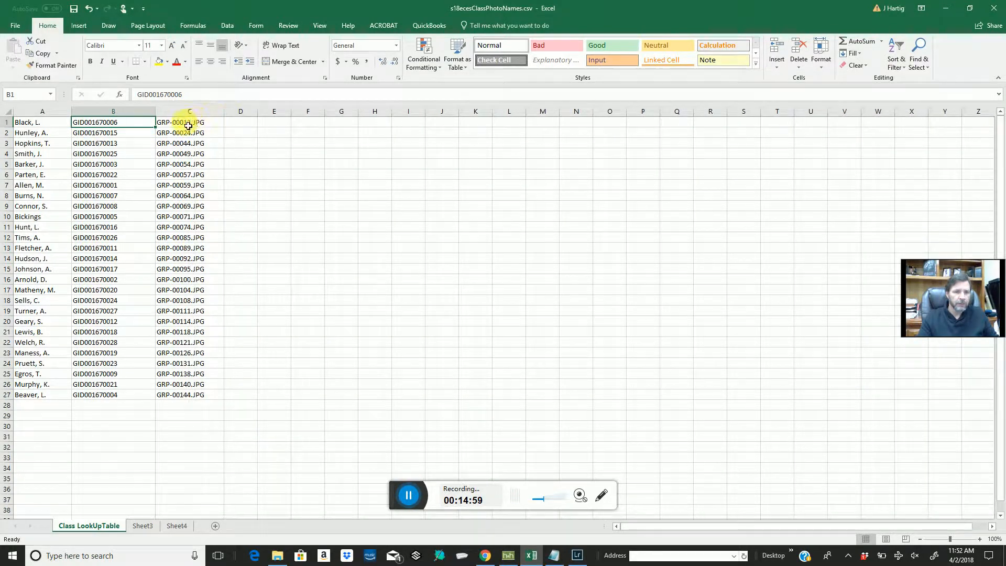
click(176, 128)
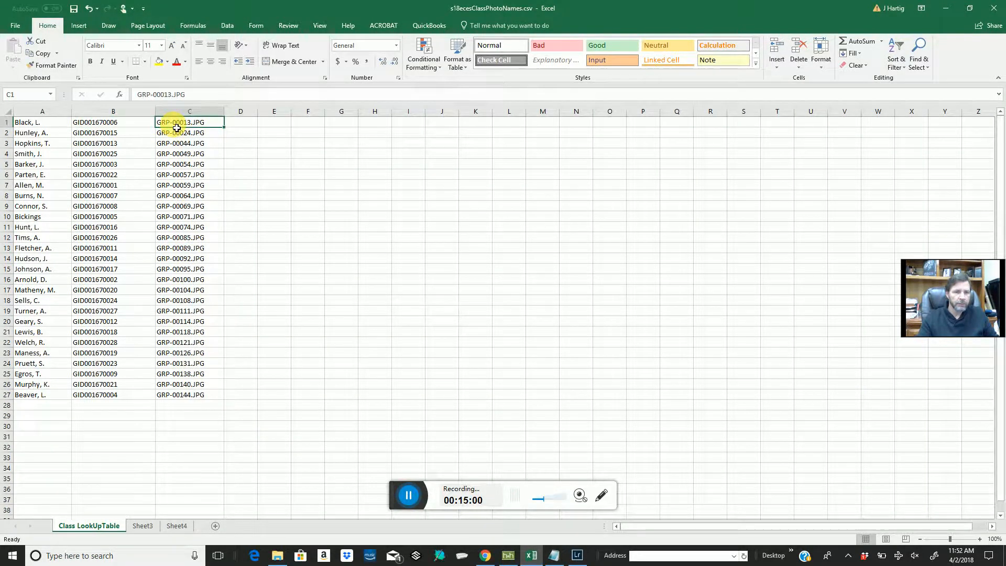
click(103, 127)
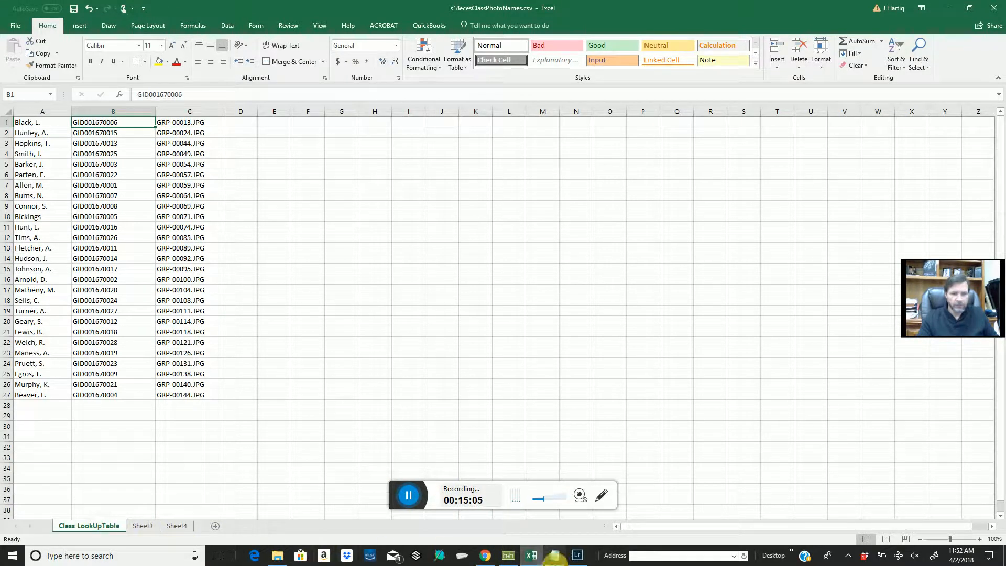
Go back to Sheet4 and start a VLOOKUP formula in cell P2 with the group ID in E2 as the lookup value.
click(178, 525)
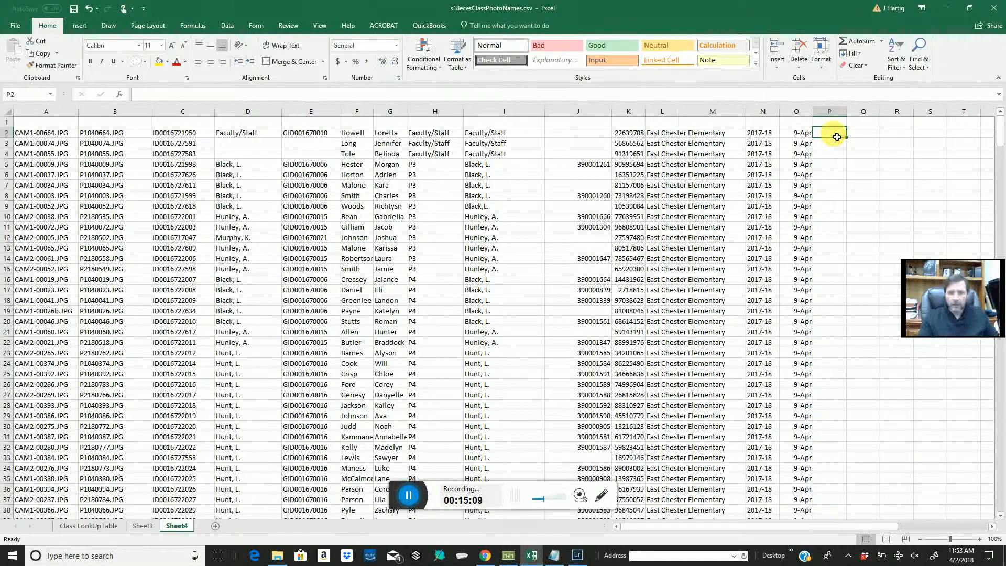
text(=)
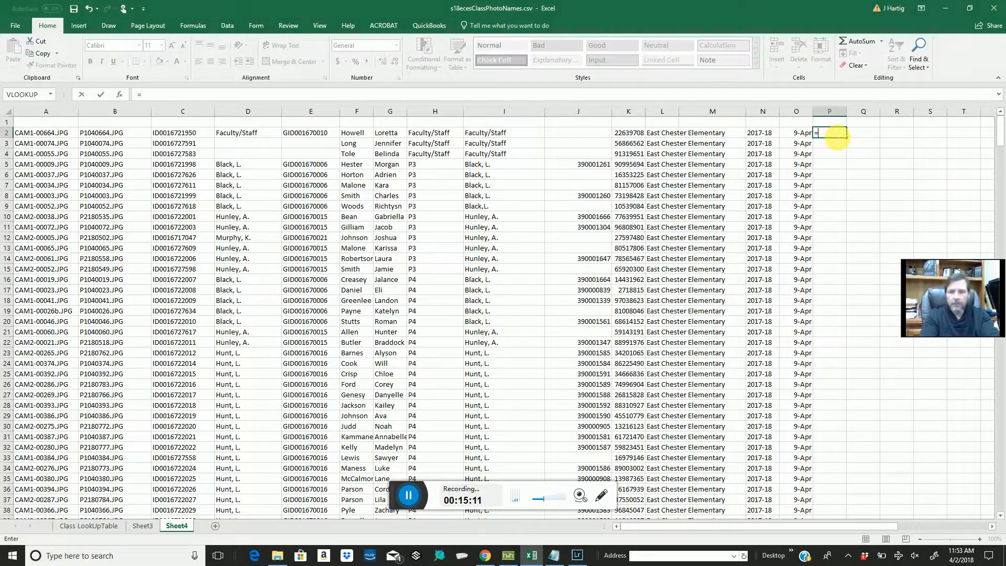
text(vlooku)
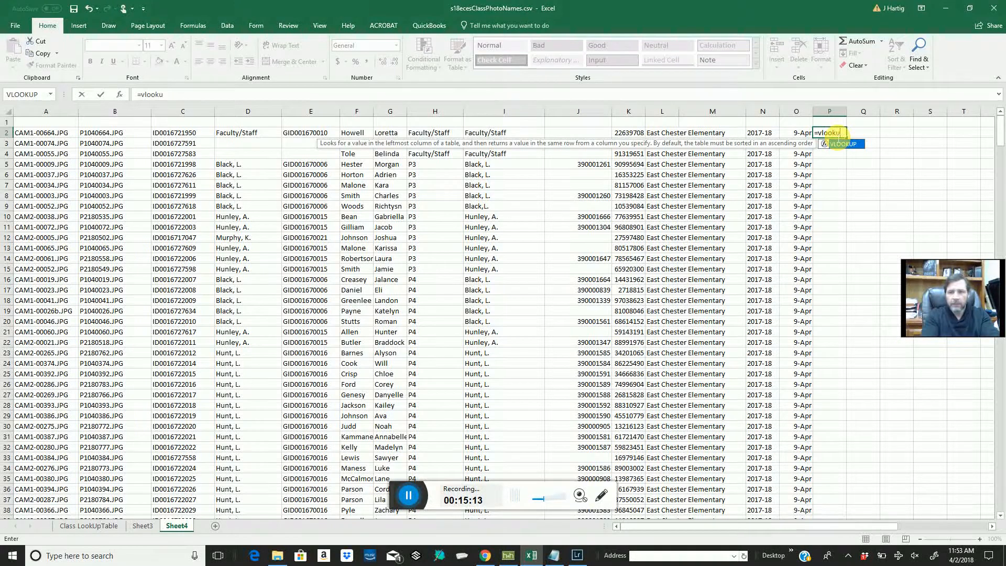
text(p()
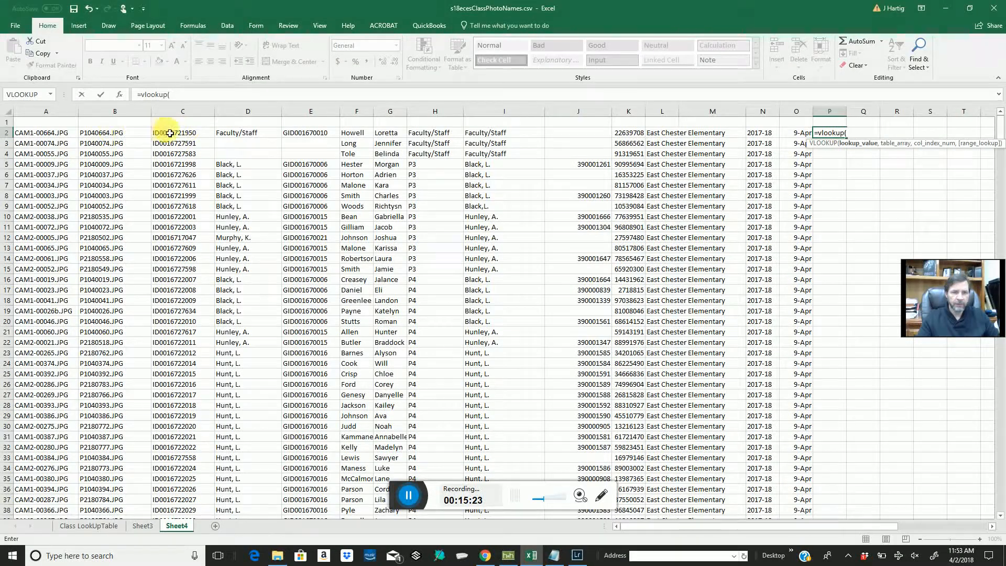
click(306, 135)
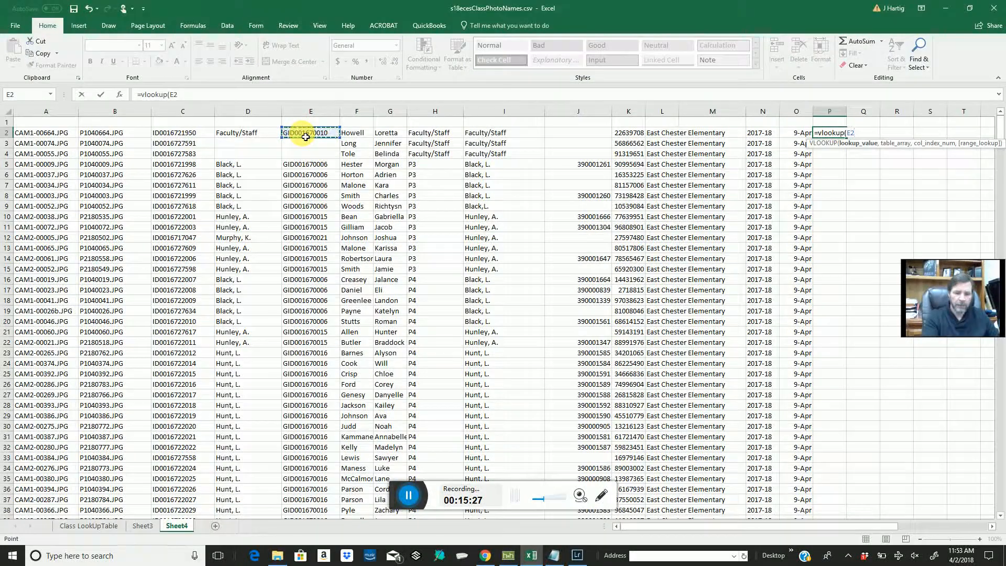
text(,)
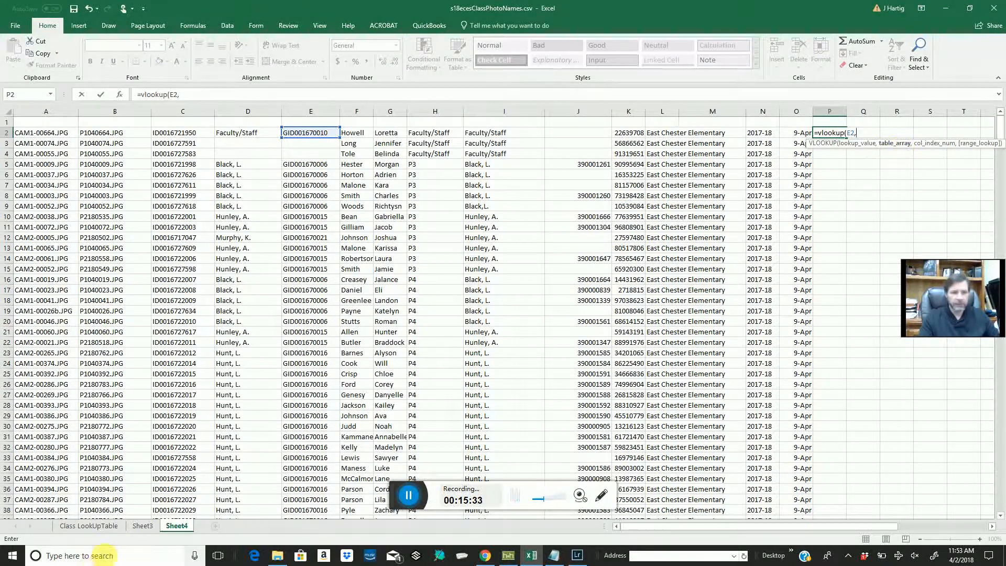
Use range B1:C27 of the Class LookUpTable sheet as the formula's table array and add a comma after it.
click(92, 527)
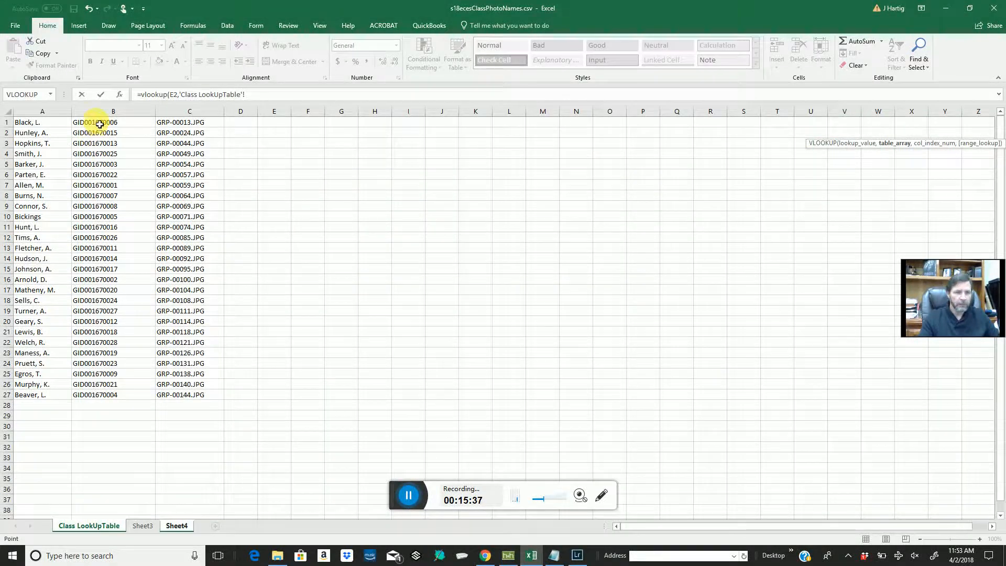
drag(100, 124, 179, 402)
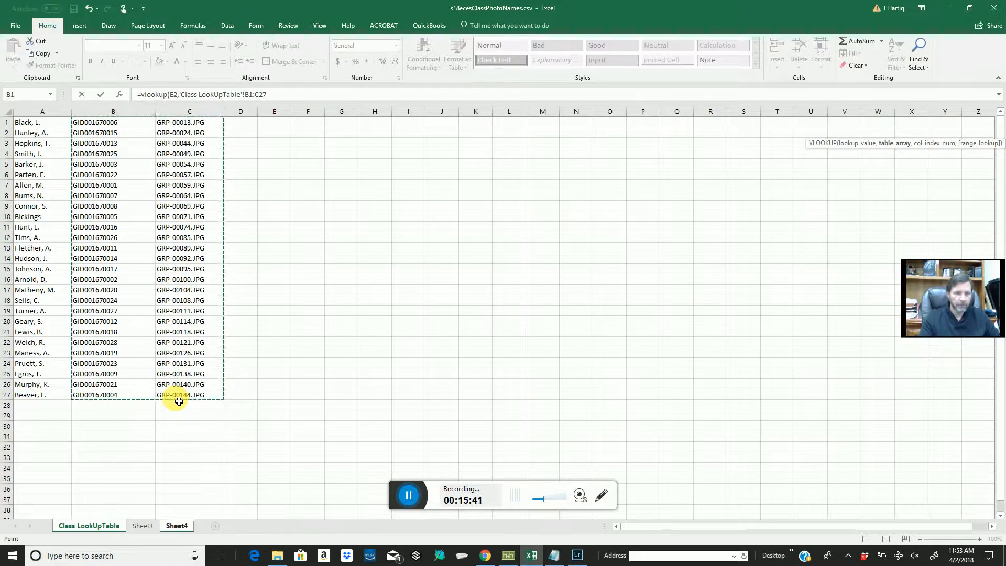
click(268, 95)
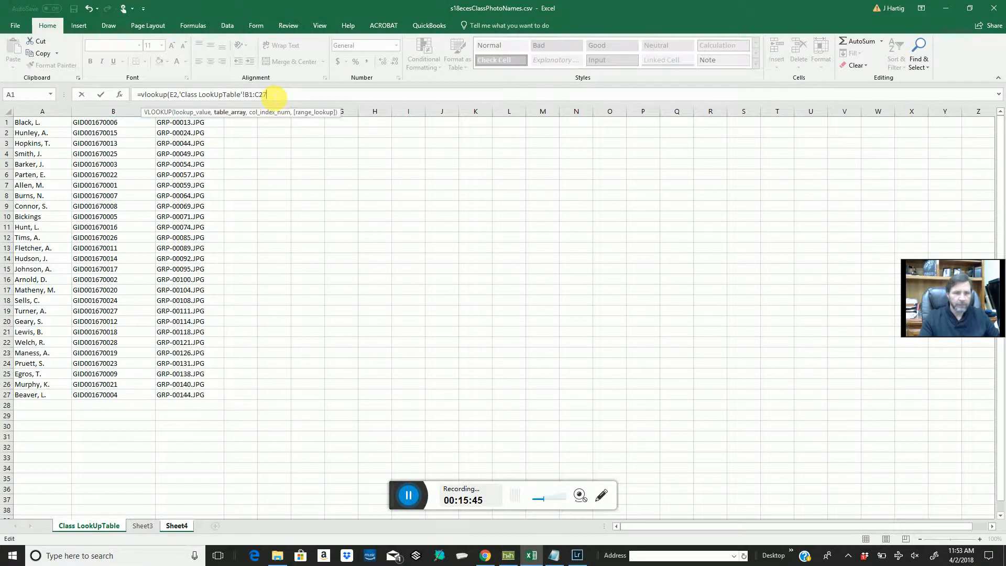
text(,)
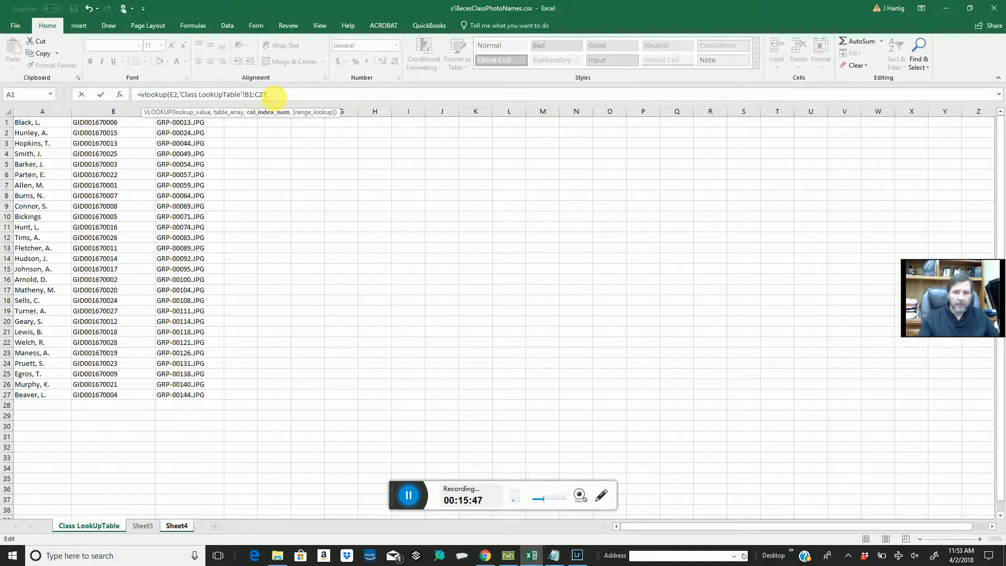
Return to Sheet4 while editing the formula and end it with column index 2 and false for an exact match.
click(146, 527)
click(176, 526)
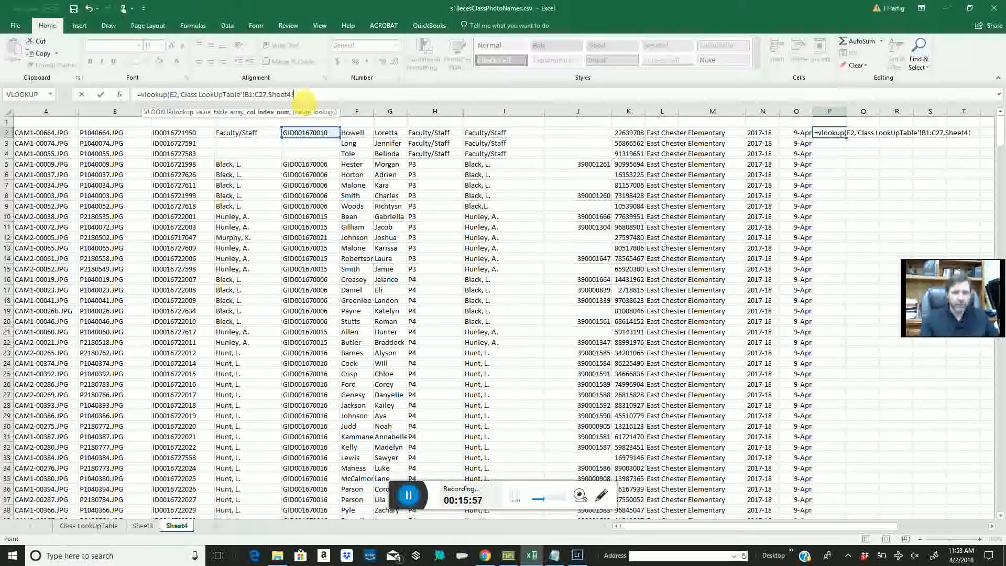
text(,)
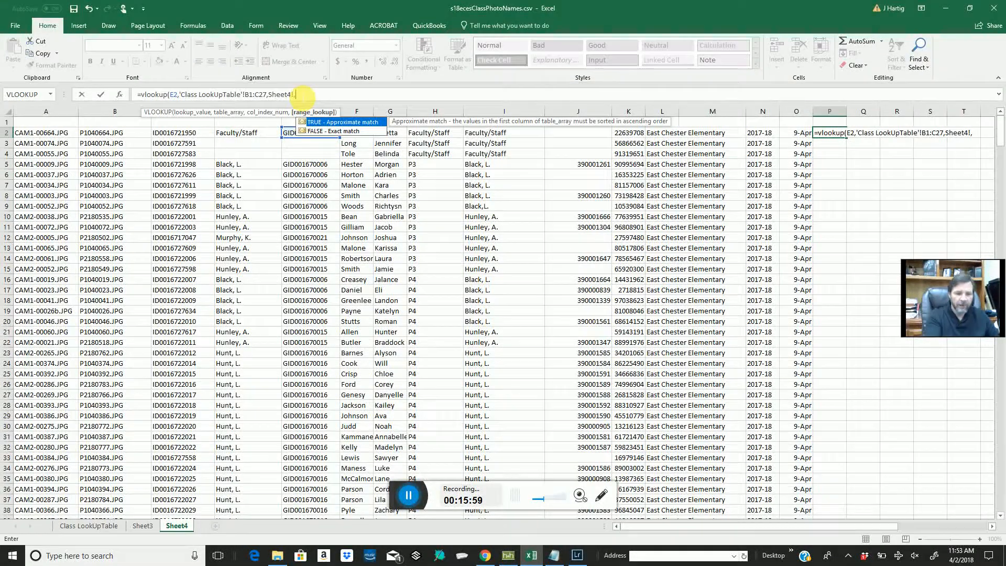
text(2)
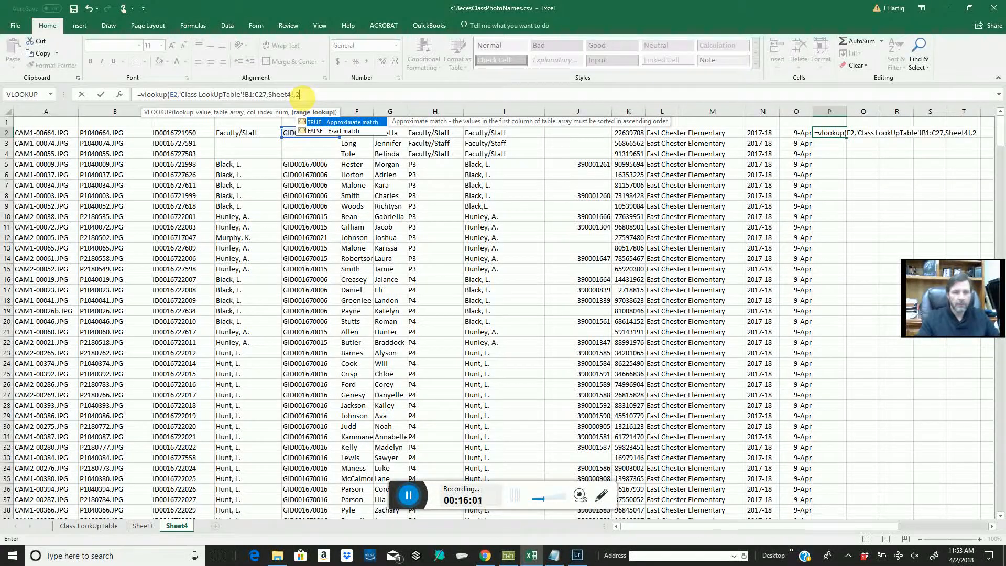
click(344, 132)
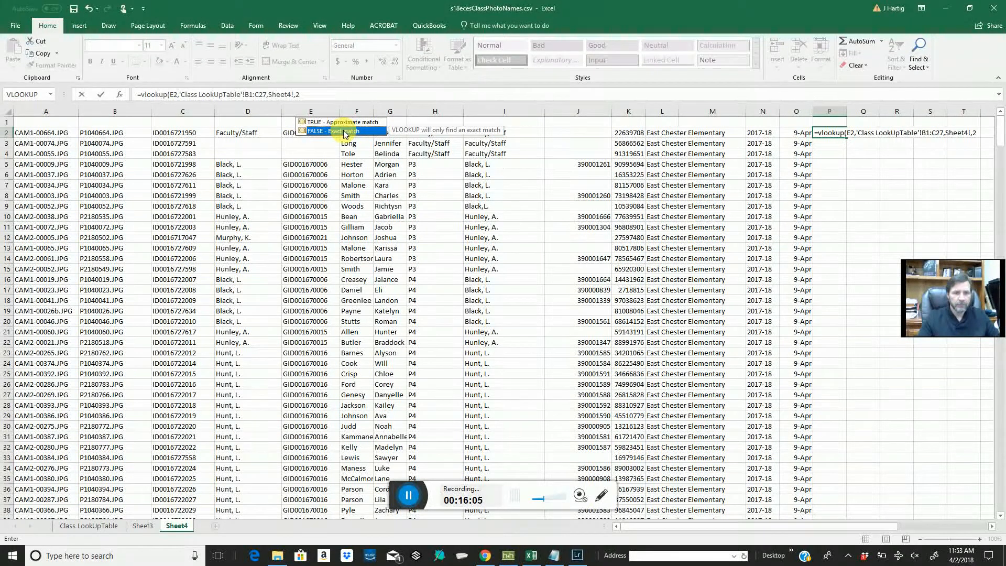
click(313, 97)
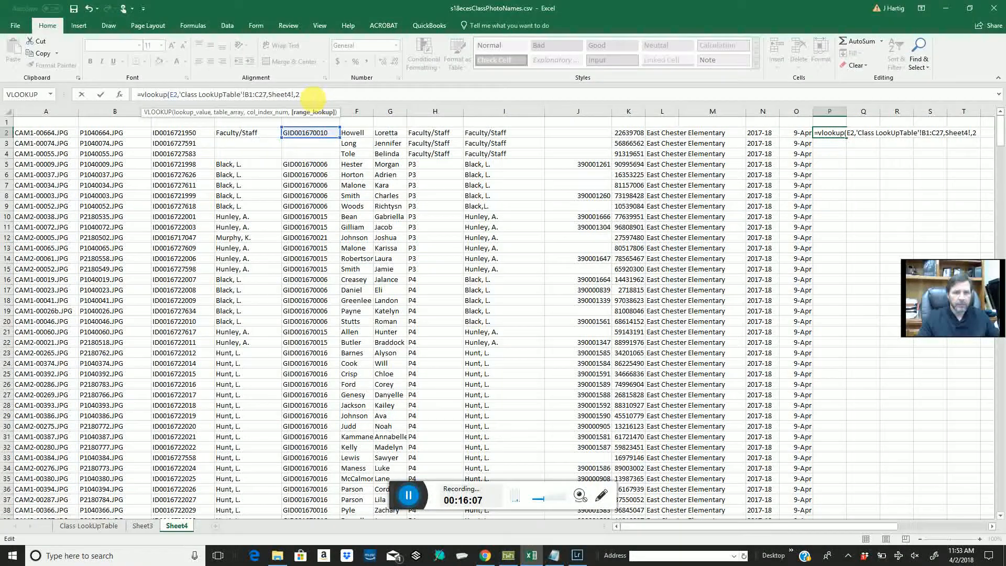
text(,false))
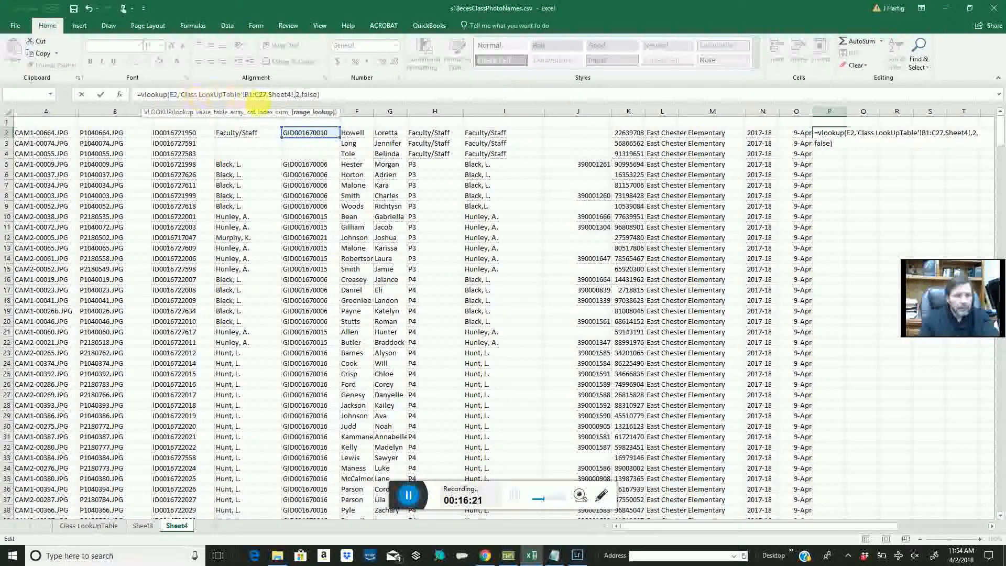
Replace the ending arguments of the VLOOKUP formula with column index 3 and false.
double_click(309, 95)
key(BackSpace)
key(BackSpace)
key(BackSpace)
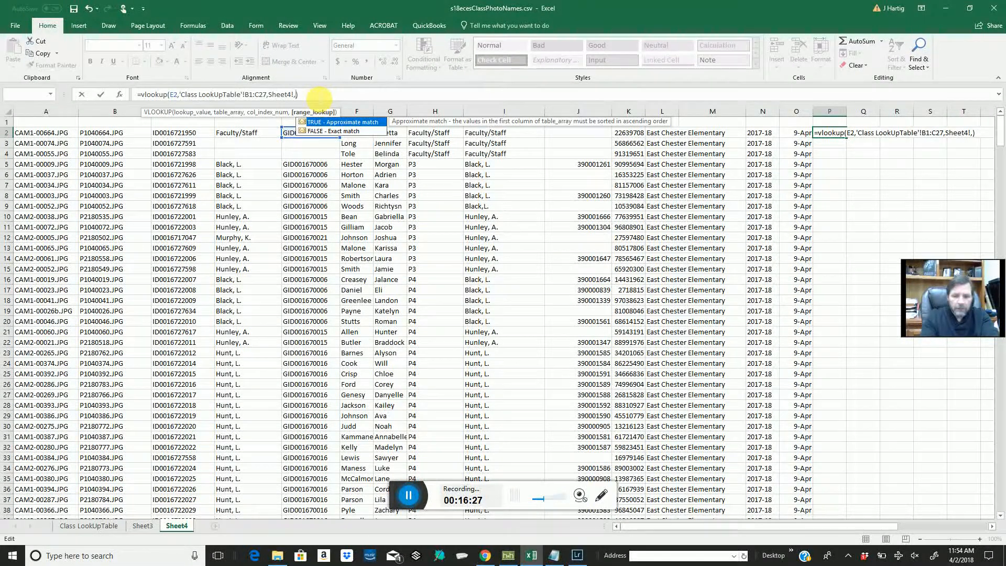
text(3)
text(,fal)
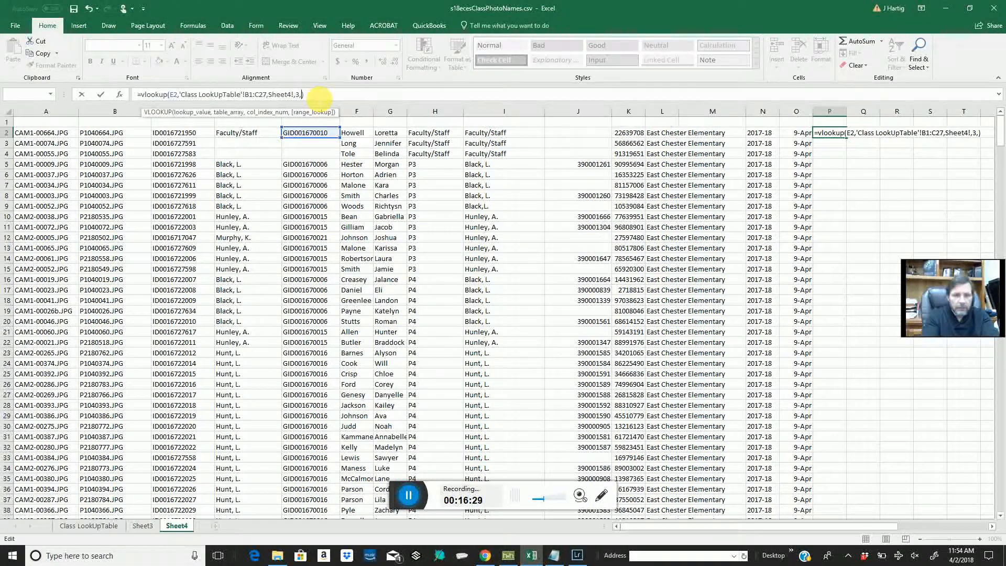